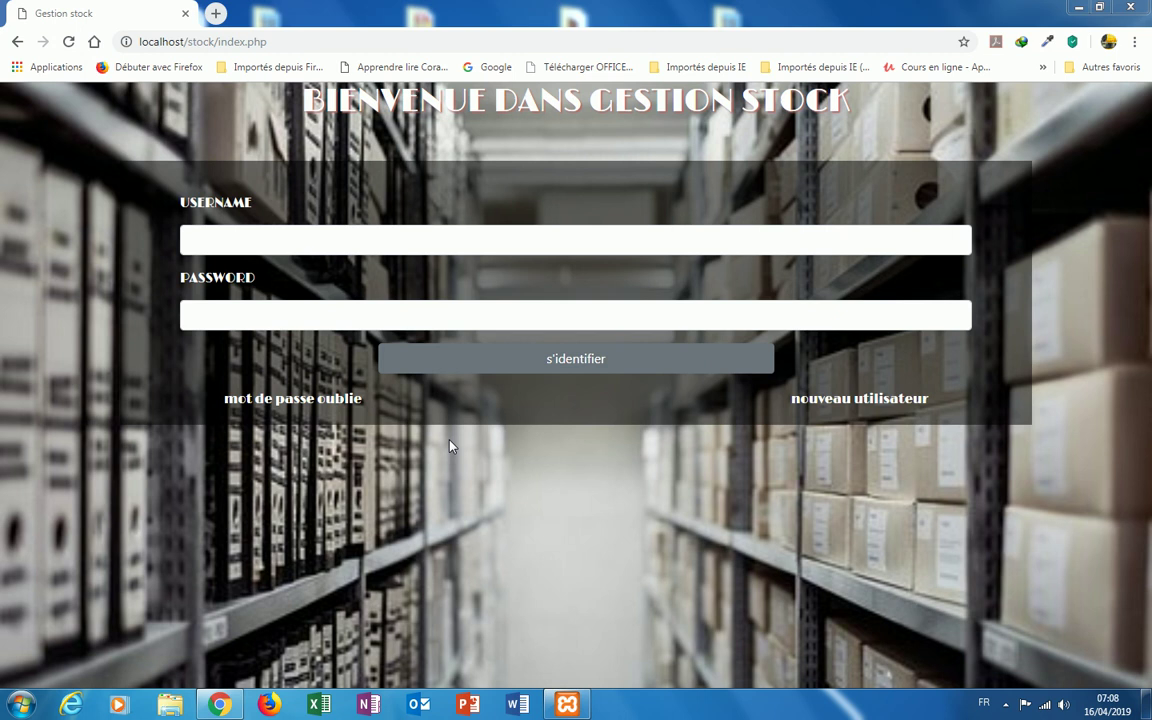
Step: Sign in to Gestion Stock with the admin username and its password
click(255, 243)
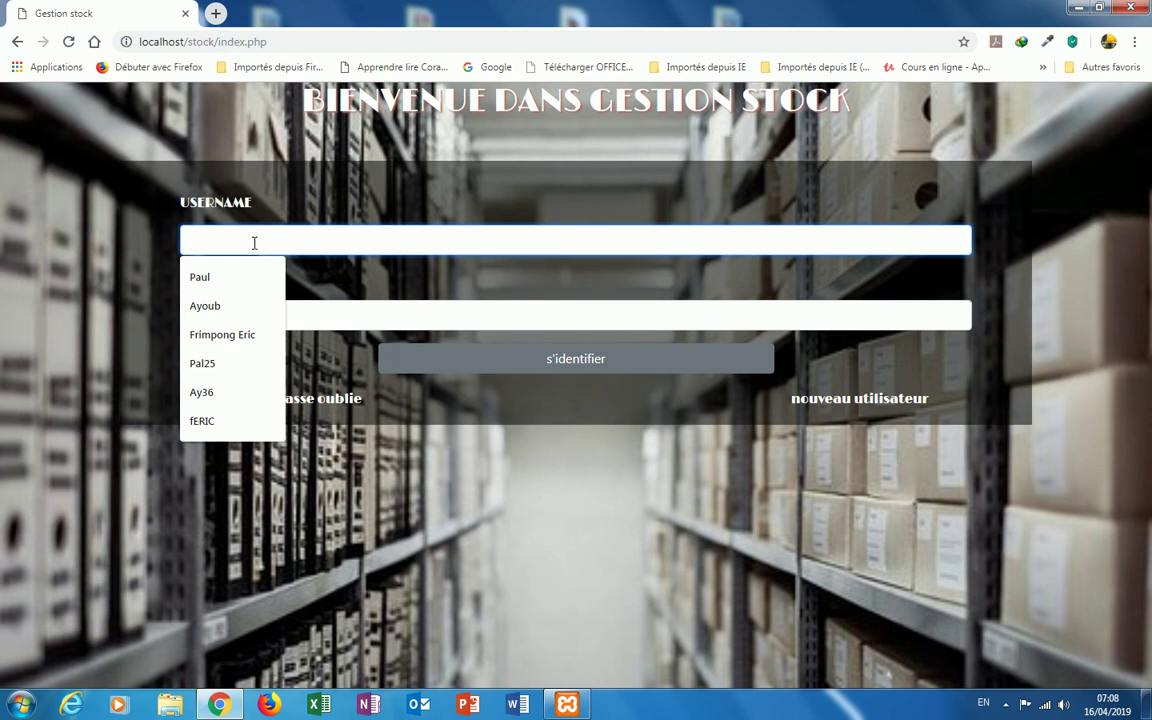
text(A)
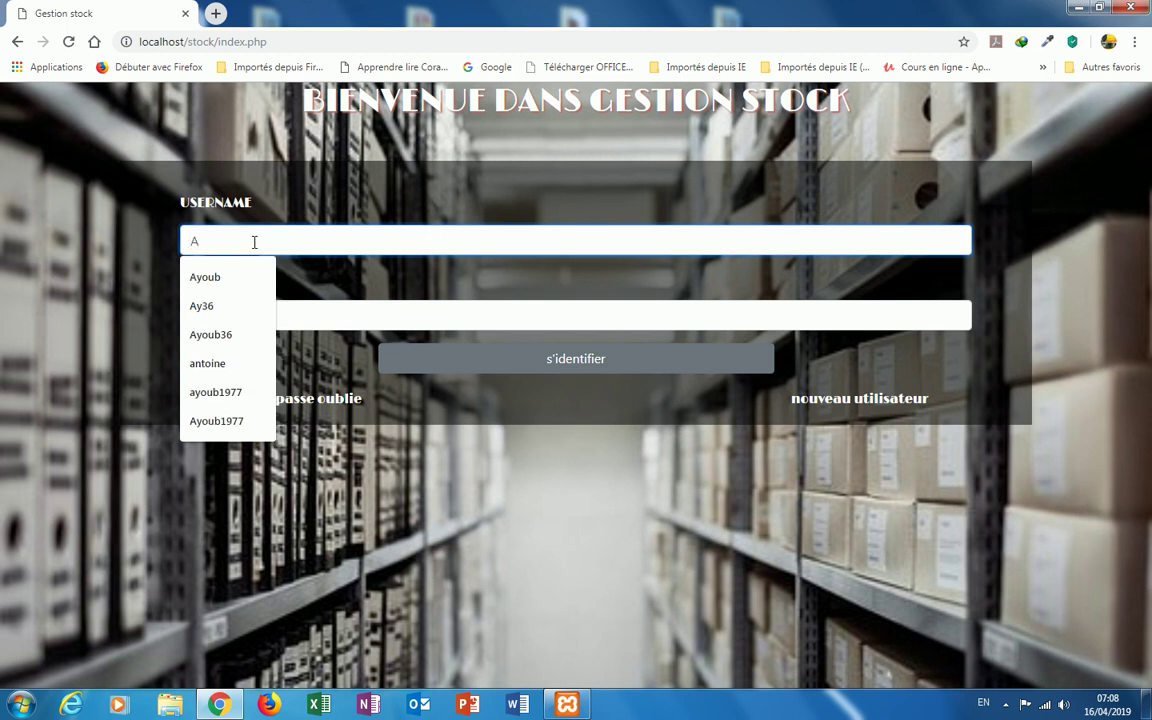
text(youb36)
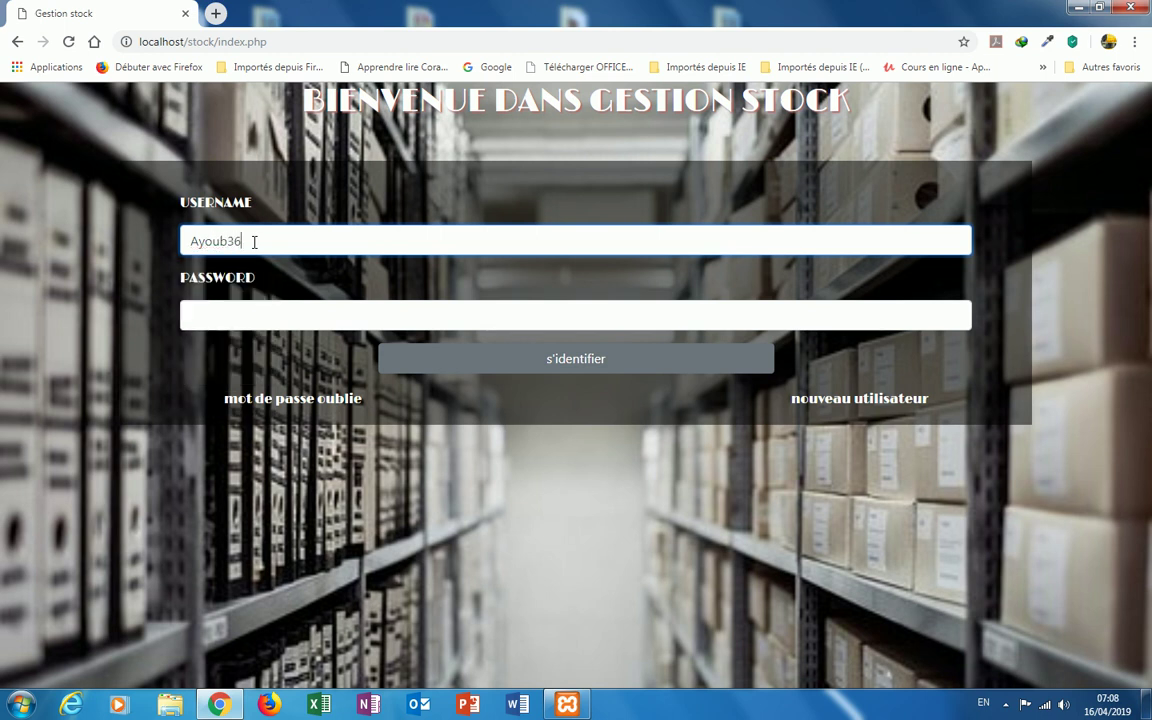
click(258, 316)
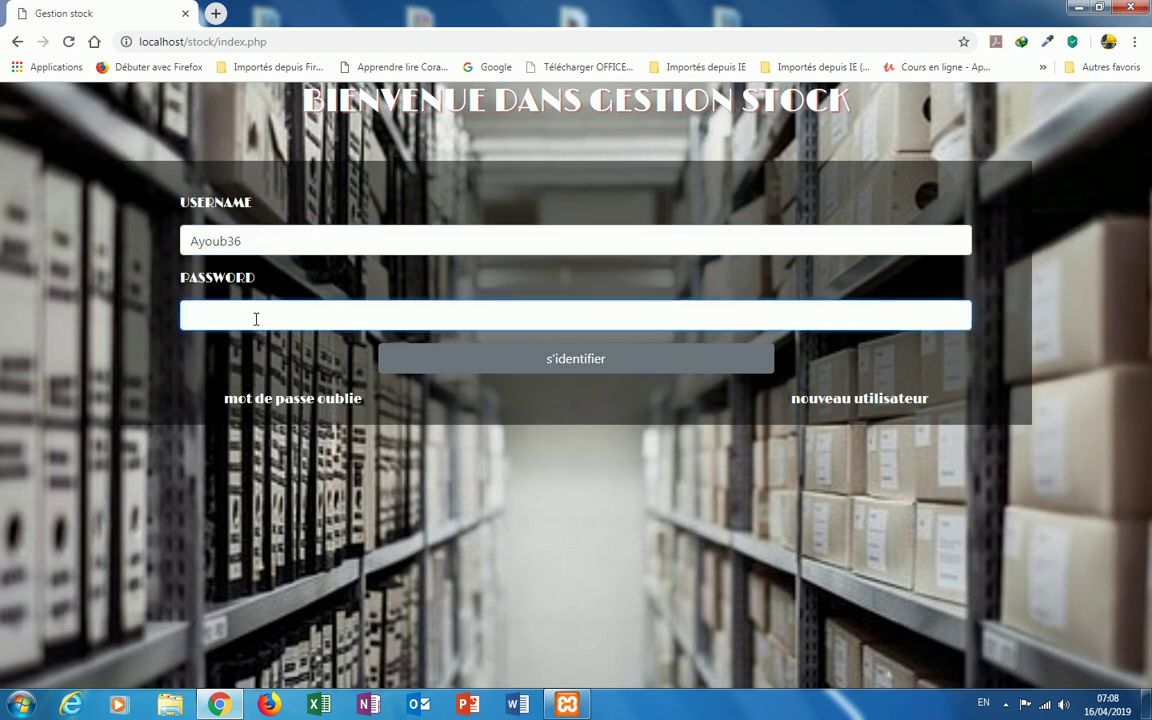
click(584, 366)
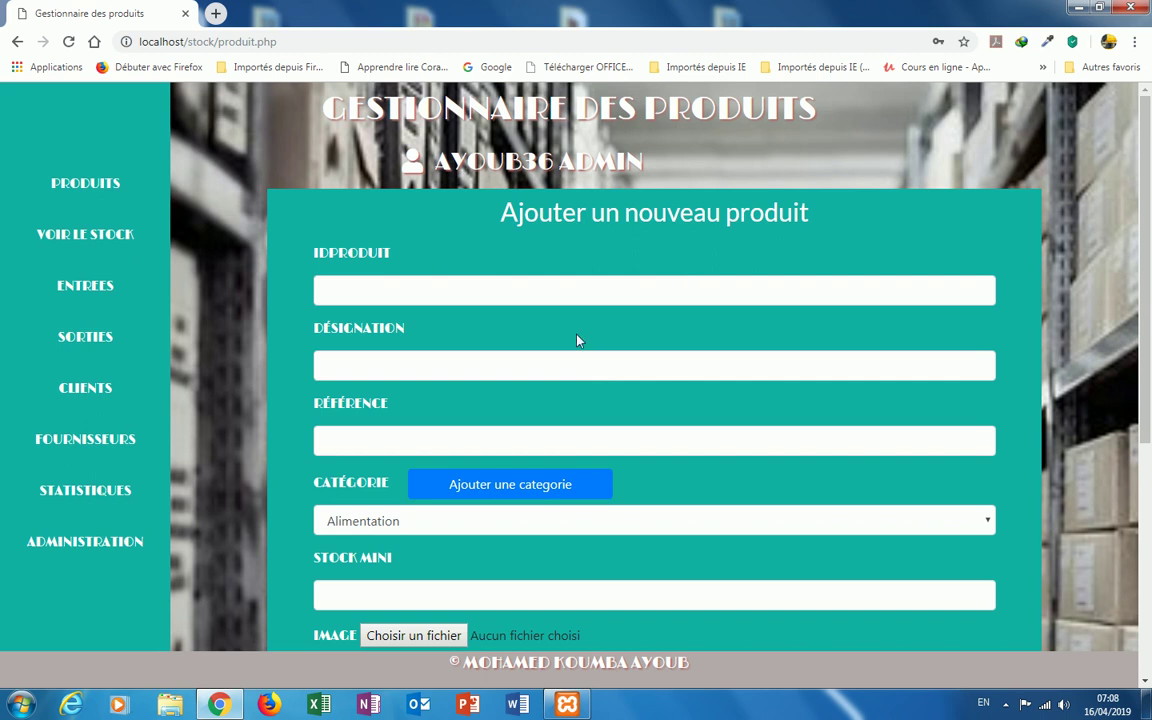
mouse_move(425, 150)
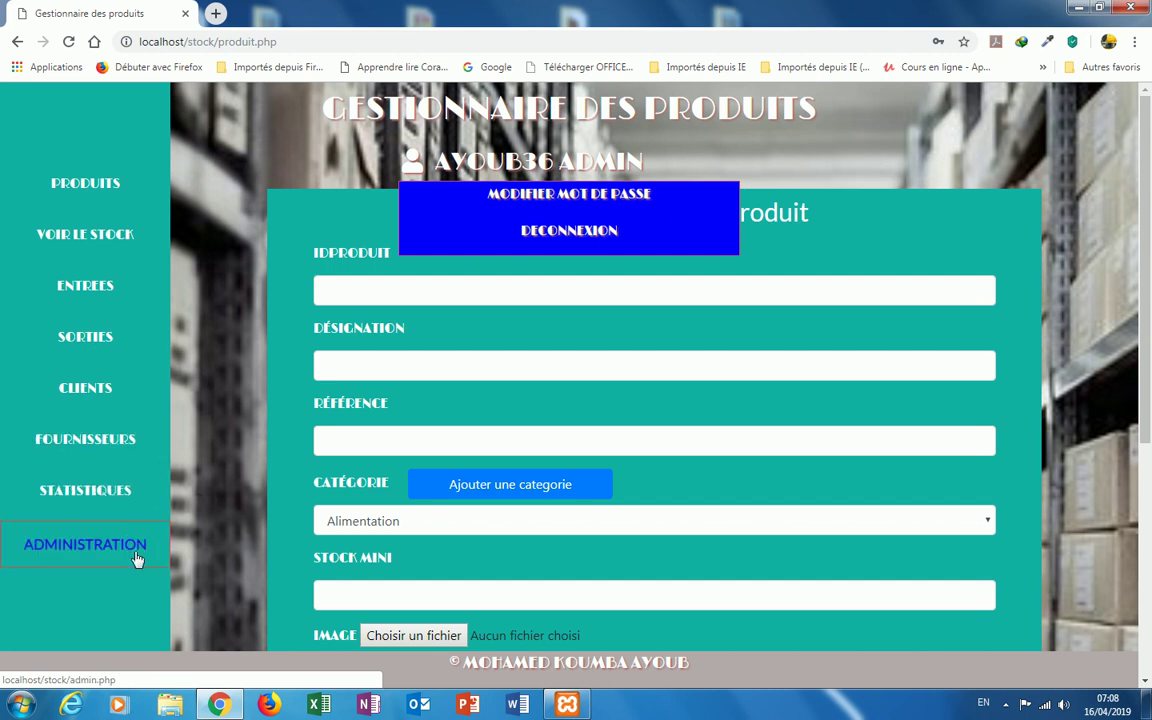
click(126, 199)
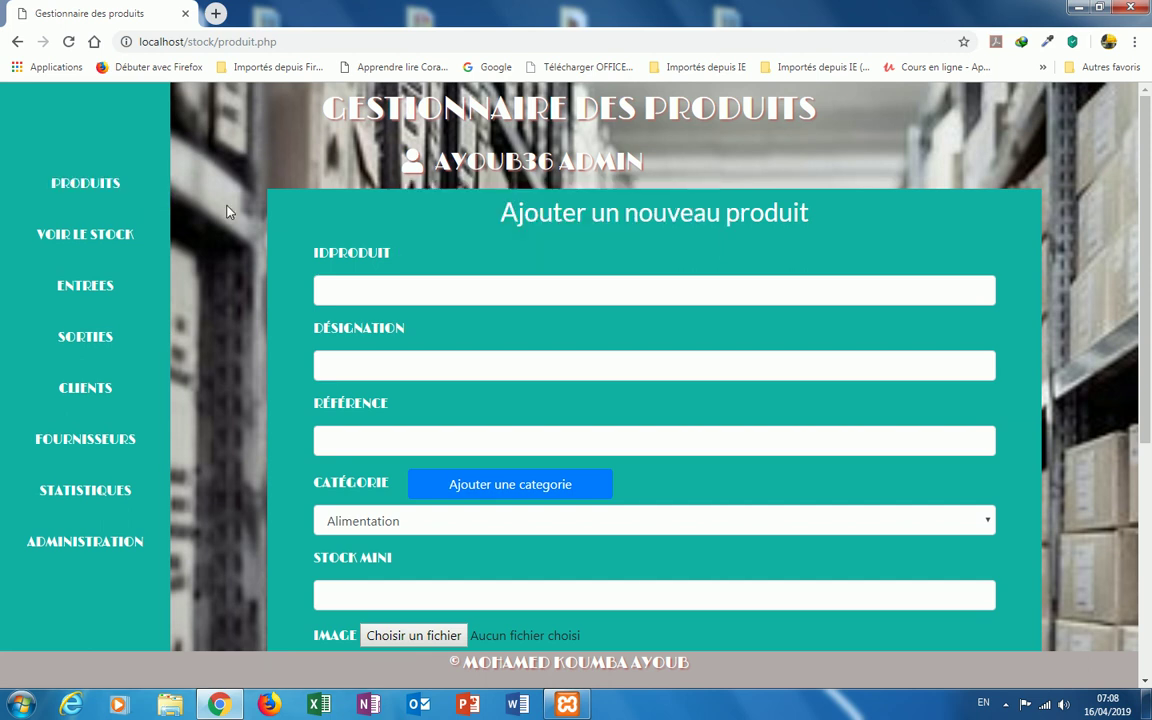
Step: Enter product ID P004 and pick ORDINATEUR PORTABLE as the designation
click(367, 289)
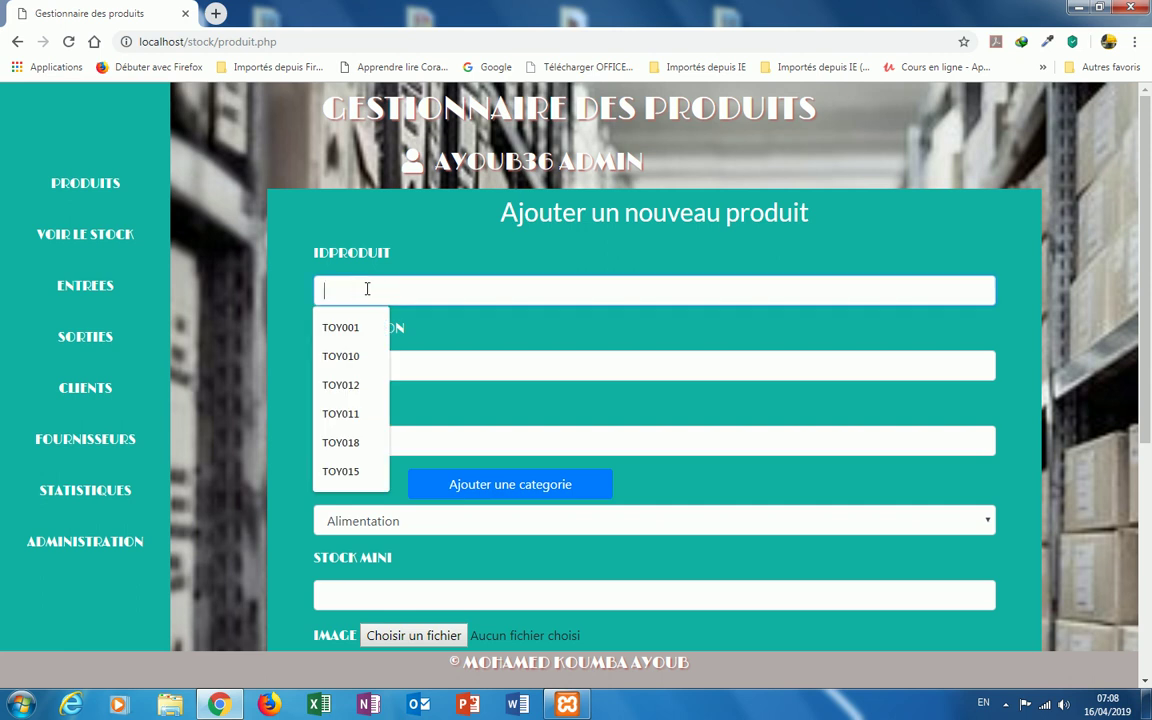
key(Escape)
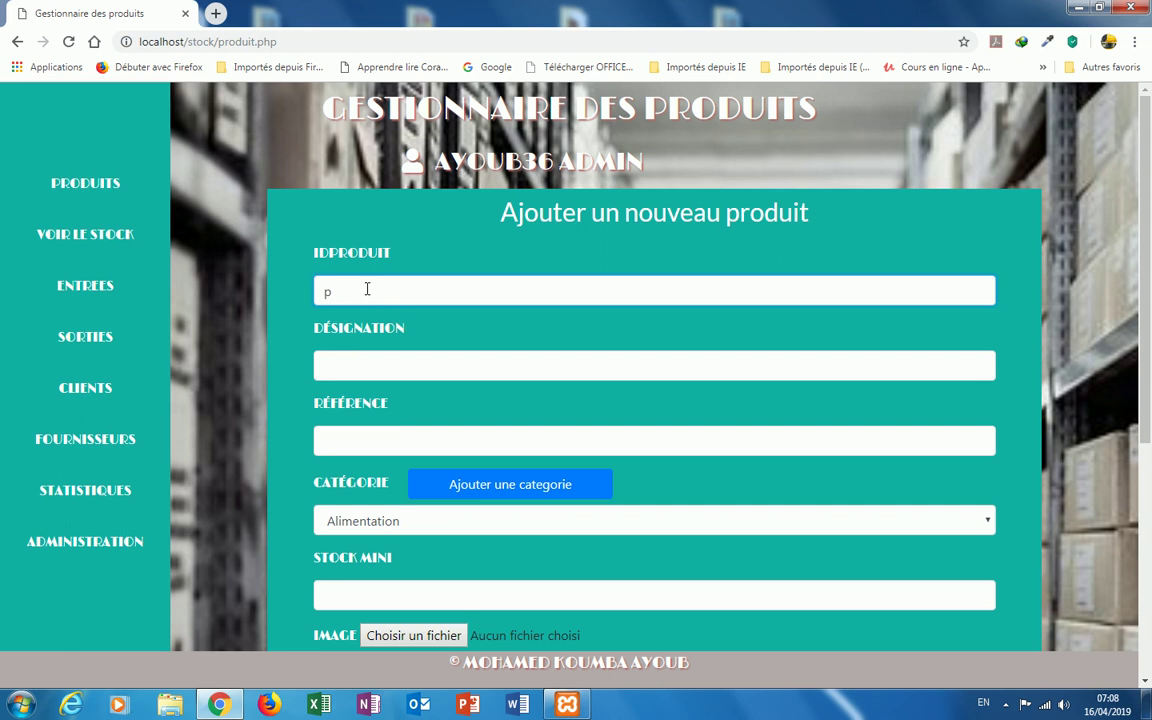
text(P004)
click(340, 380)
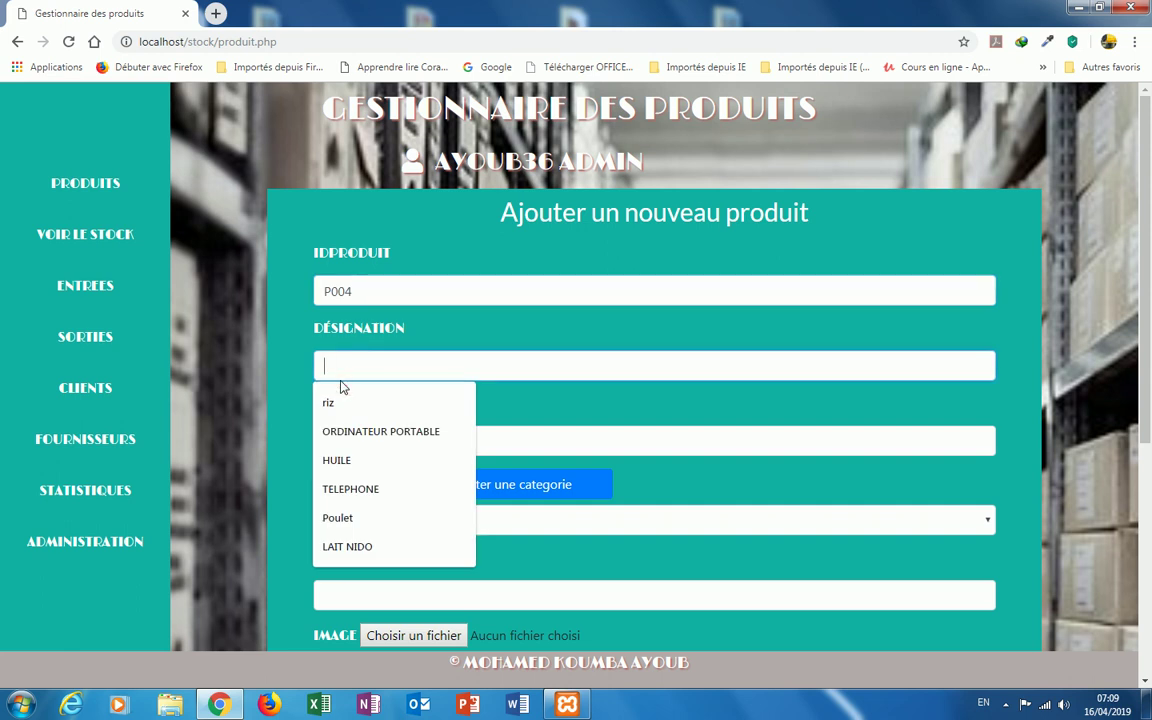
click(355, 431)
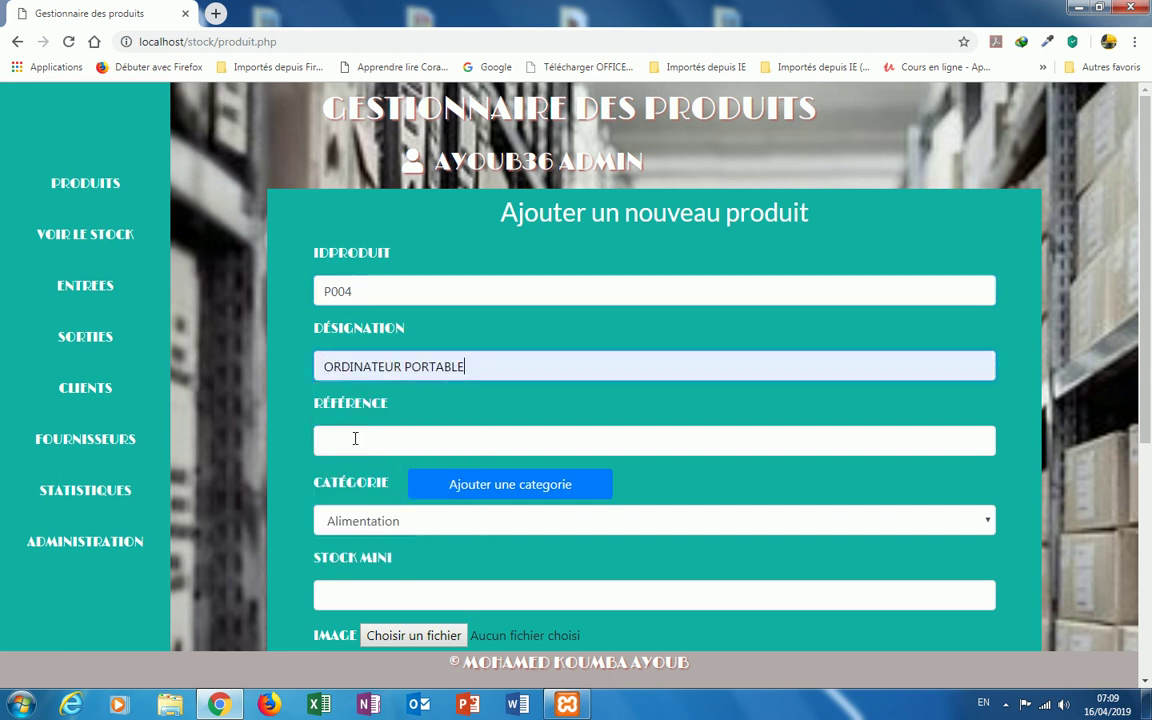
Step: Enter reference ORD7895, leaving the category as Alimentation
click(355, 438)
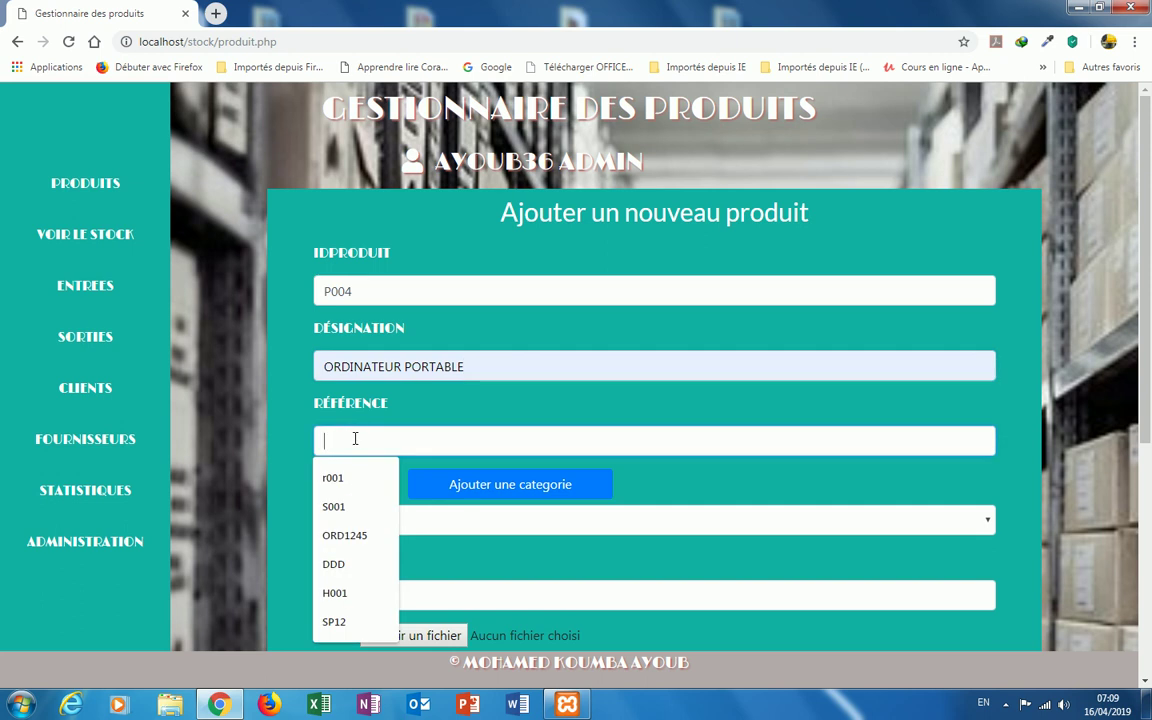
text(ERD)
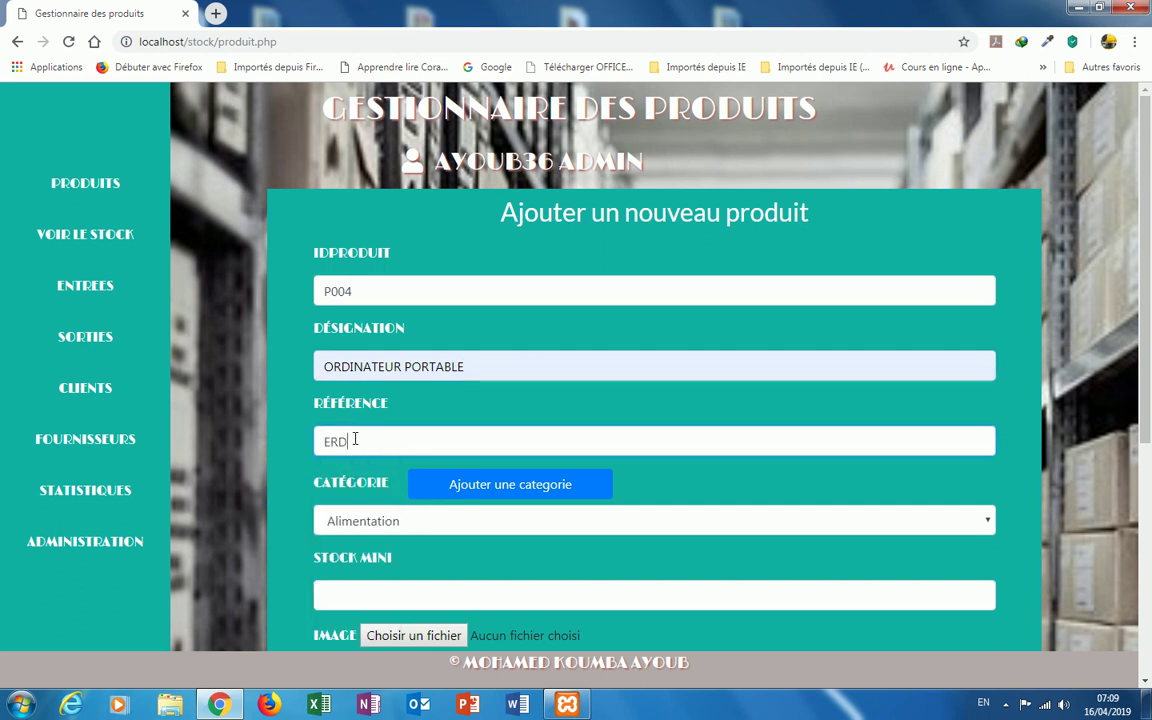
key(BackSpace)
key(BackSpace)
key(BackSpace)
text(OR)
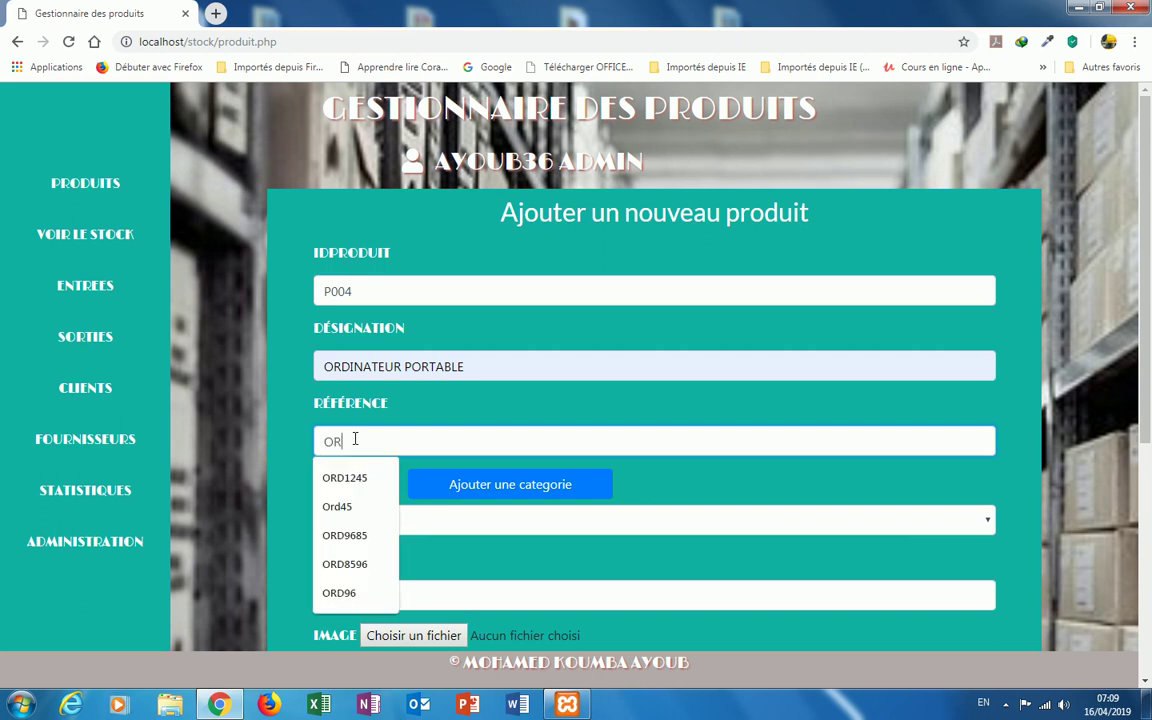
text(D1895)
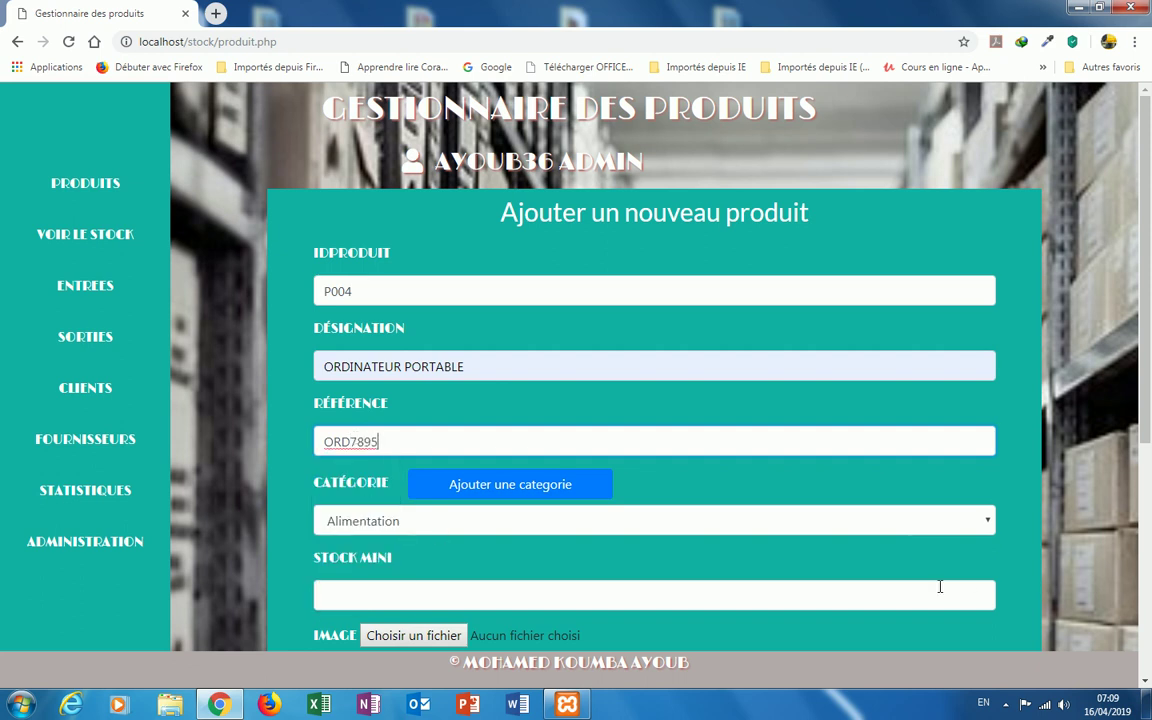
click(988, 524)
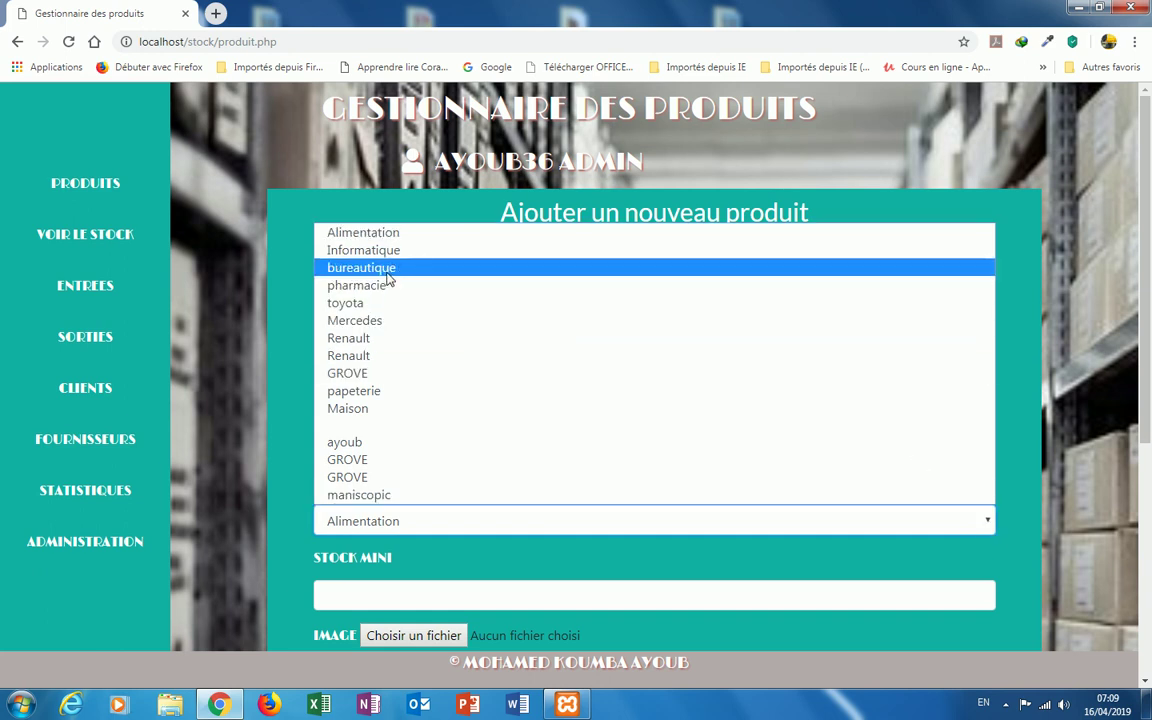
click(279, 316)
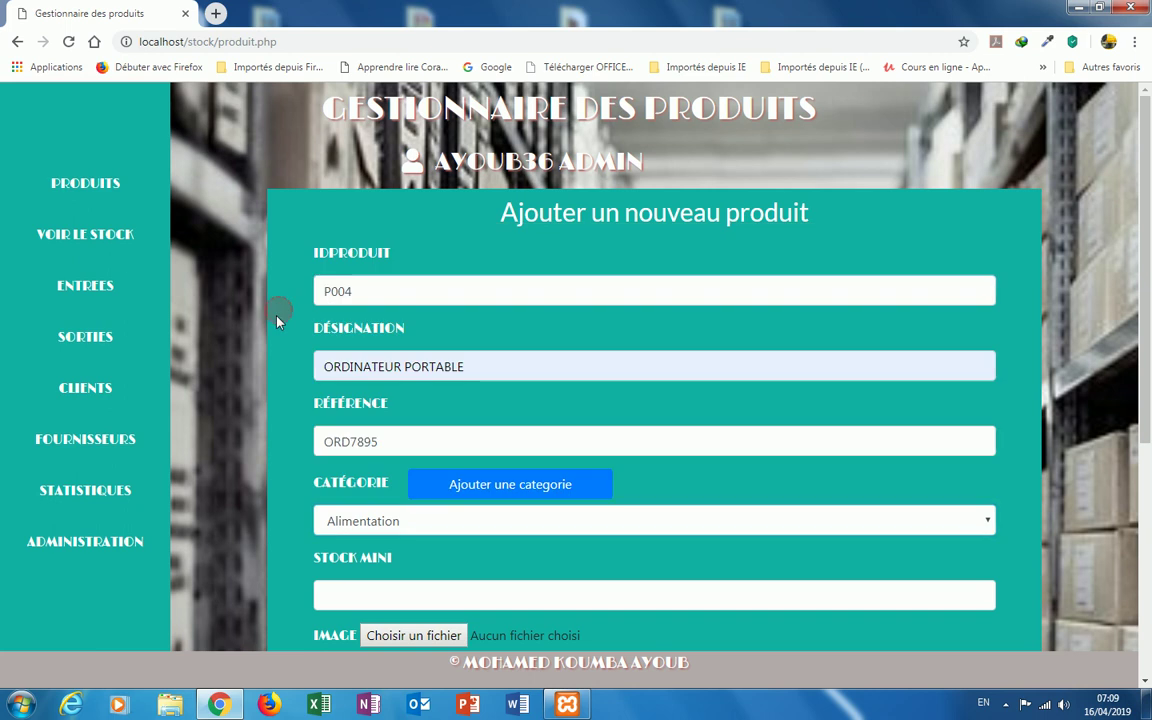
Step: Create category ELECTRONIQUE, fixing the misspelled ELECTROMIQUE with the spelling suggestion
click(517, 494)
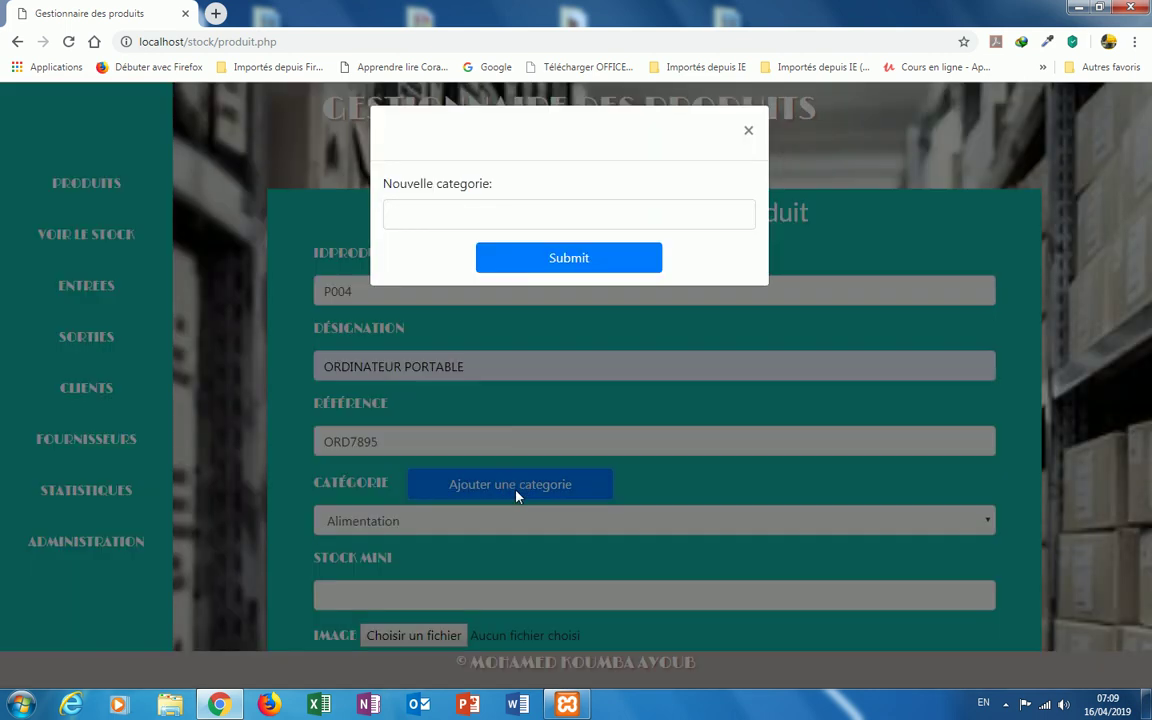
click(408, 213)
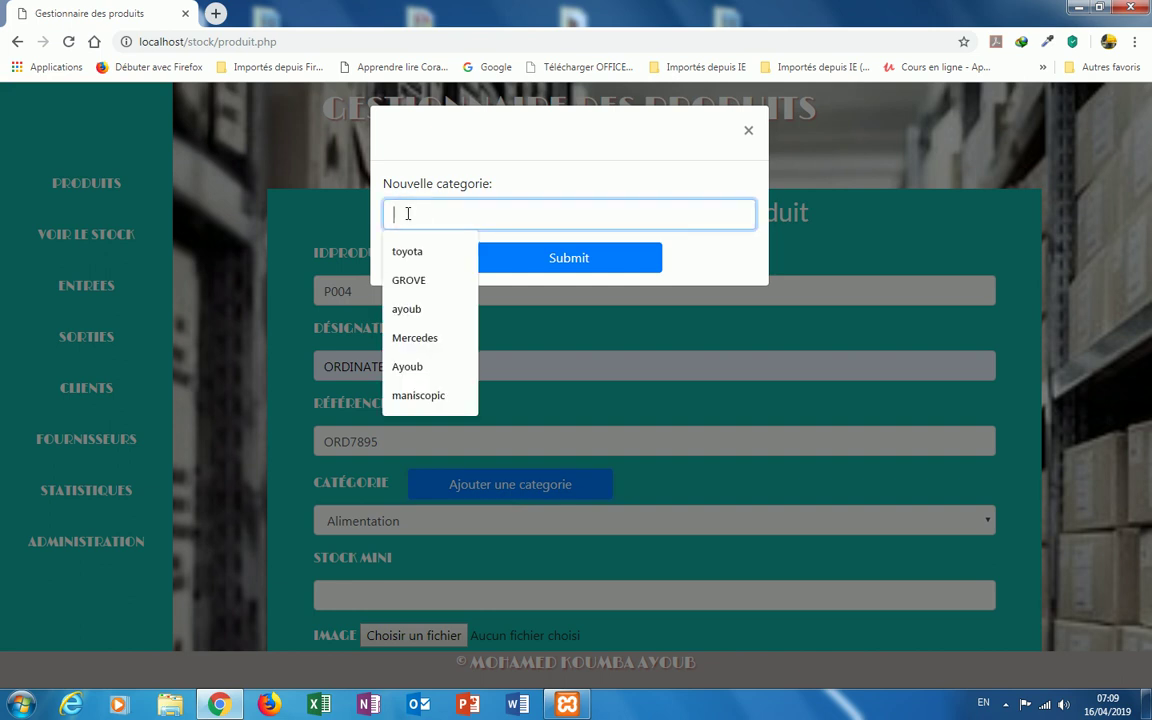
text(EL)
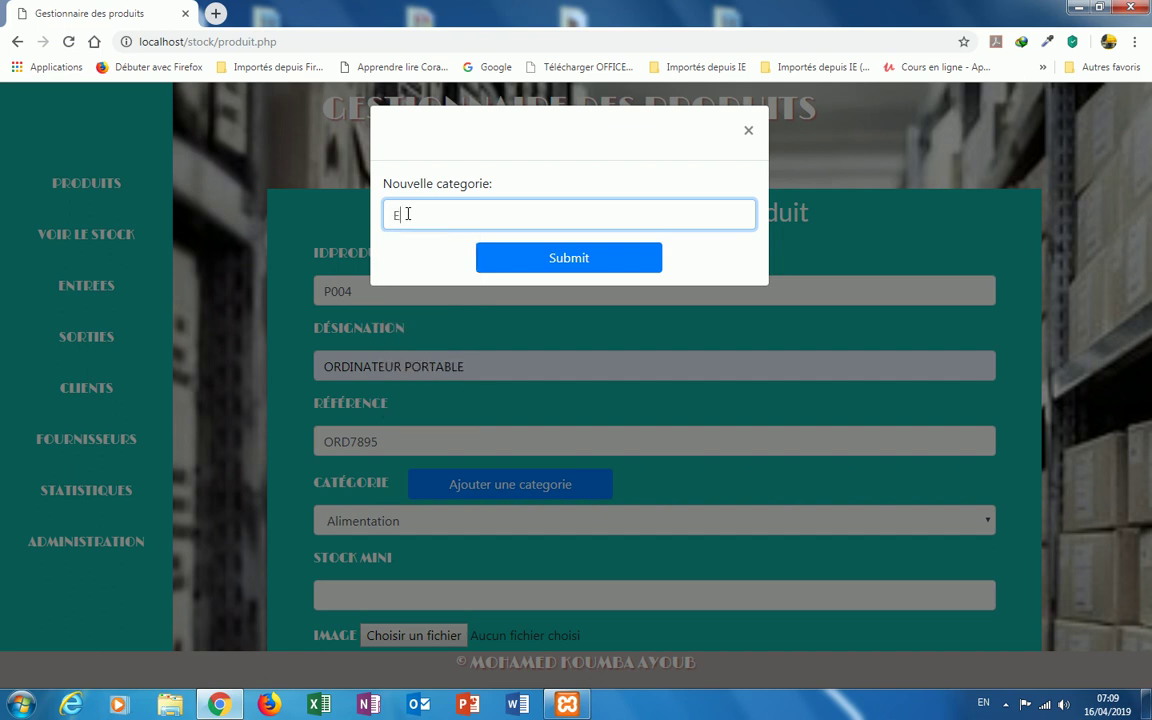
text(ECTROMIQUE)
click(449, 217)
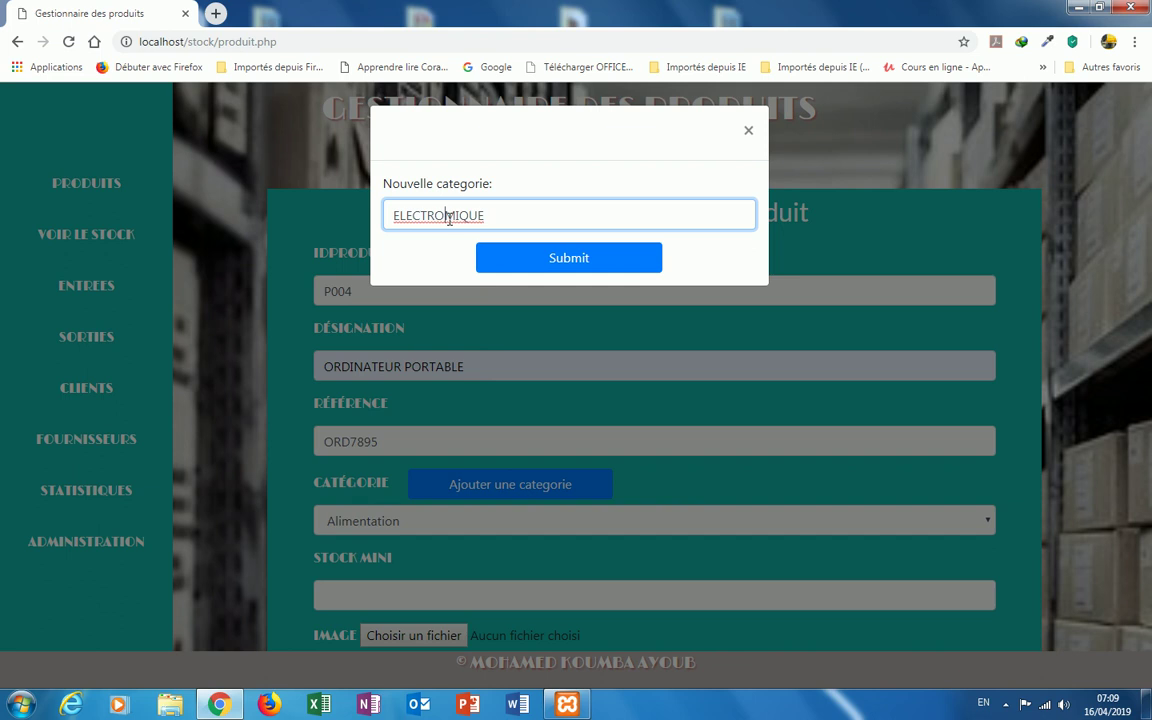
right_click(448, 220)
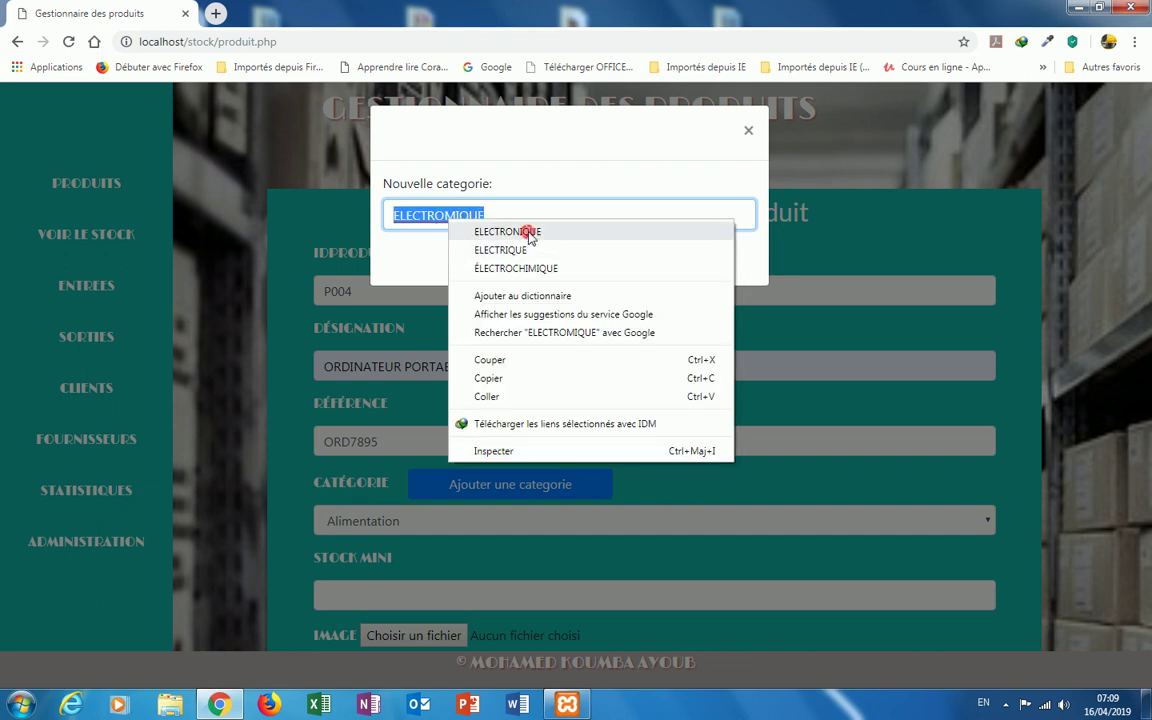
click(529, 233)
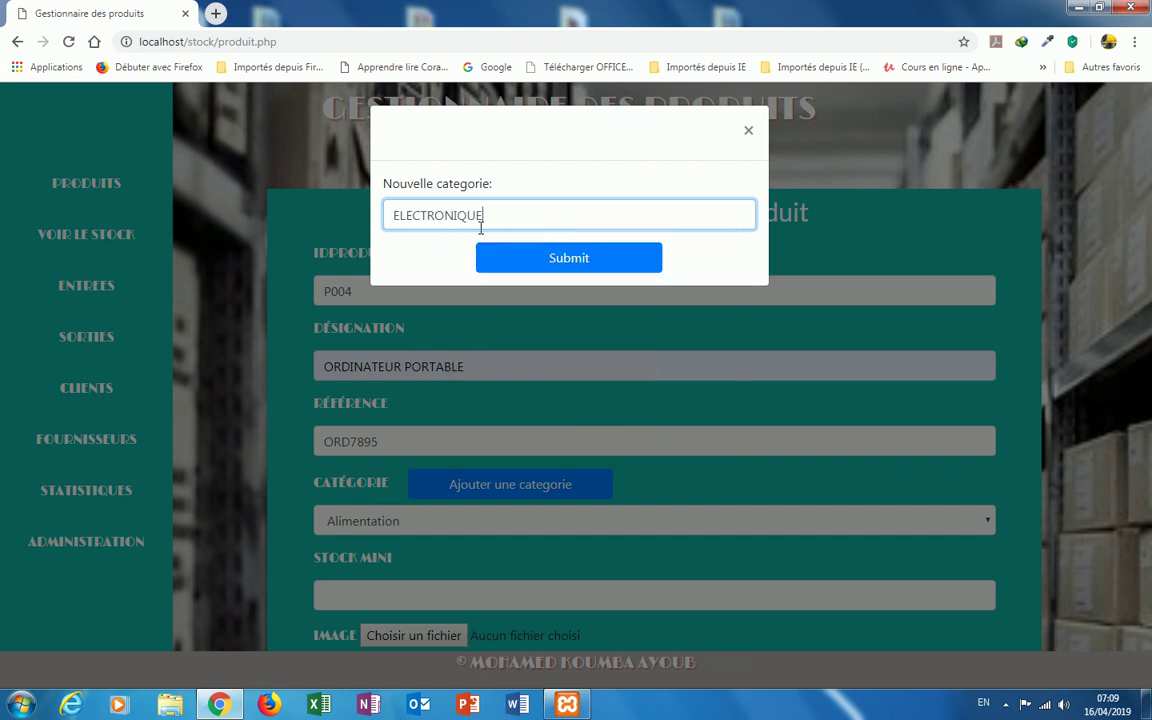
click(565, 262)
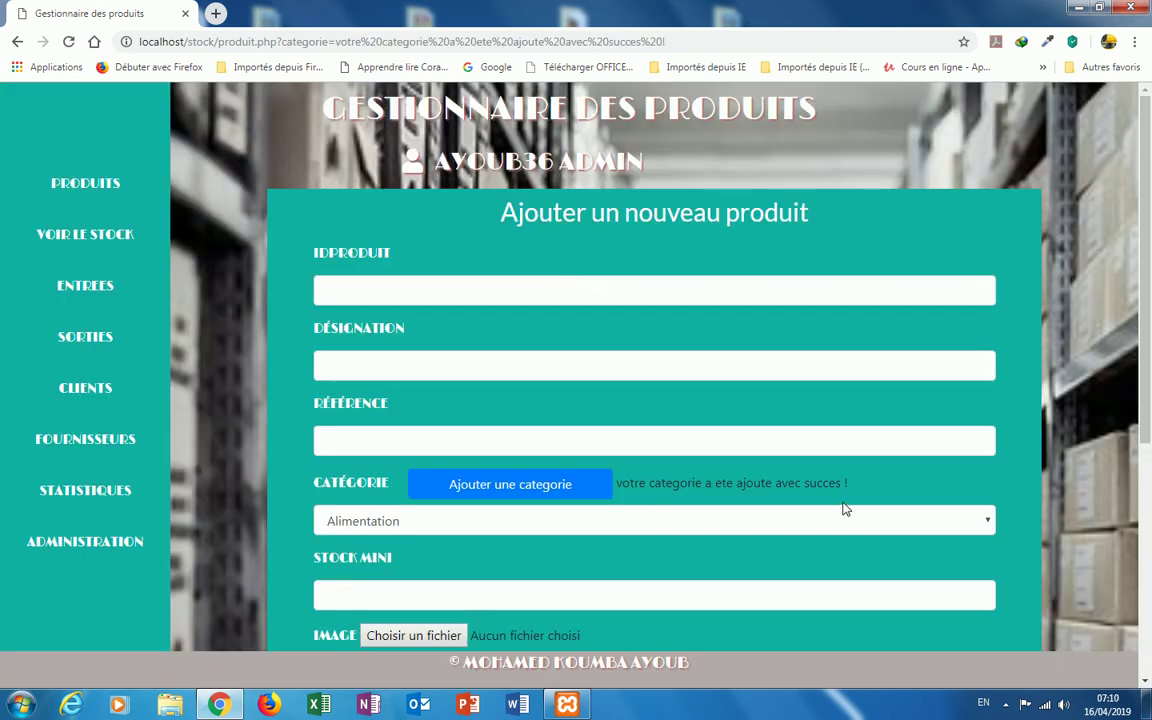
Step: Choose ELECTRONIQUE as the product category and set minimum stock to 4
click(985, 521)
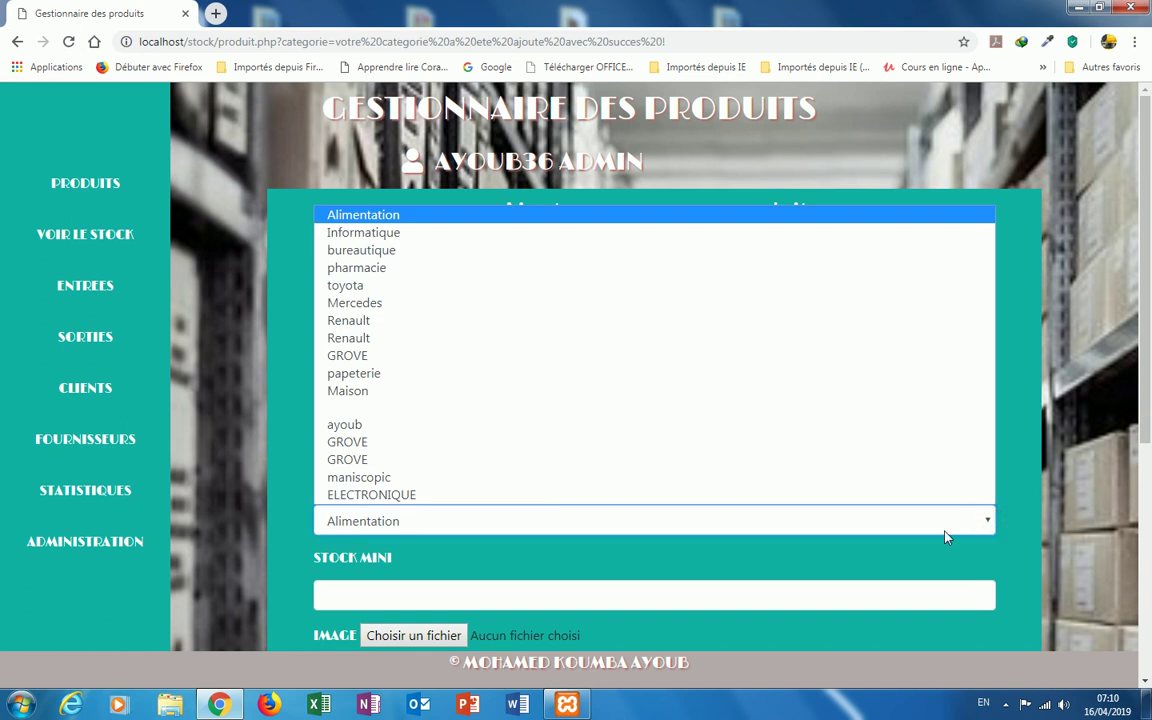
click(407, 497)
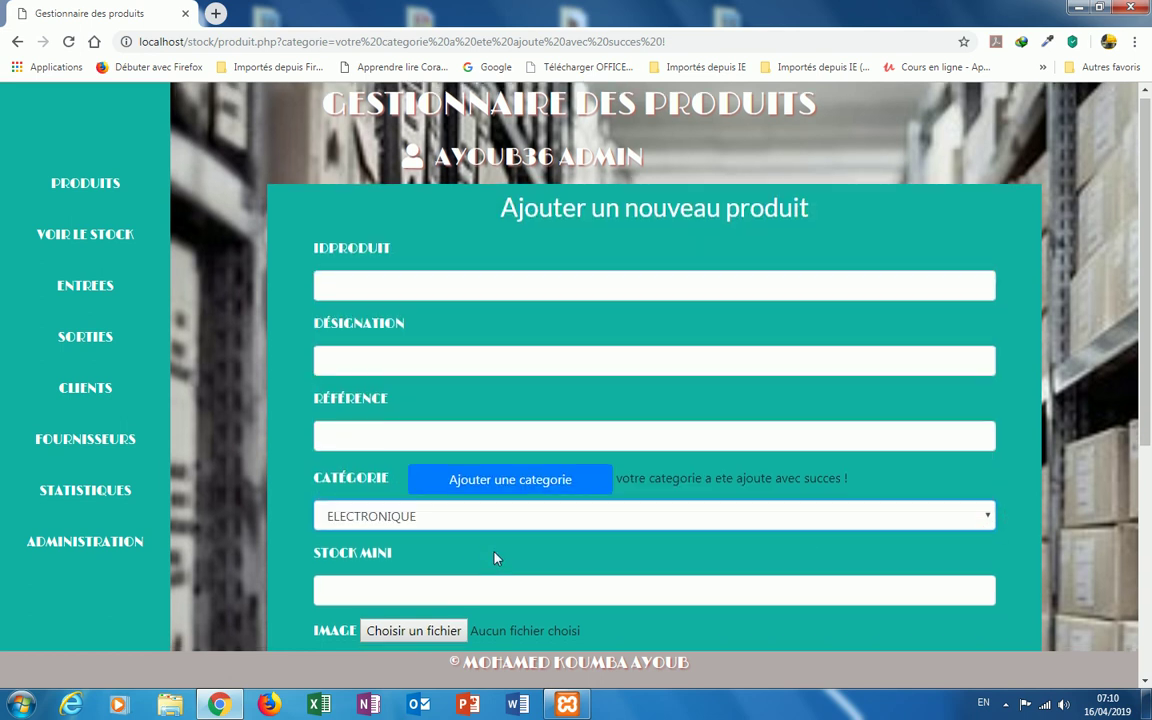
scroll(496, 558, down, 2)
click(373, 438)
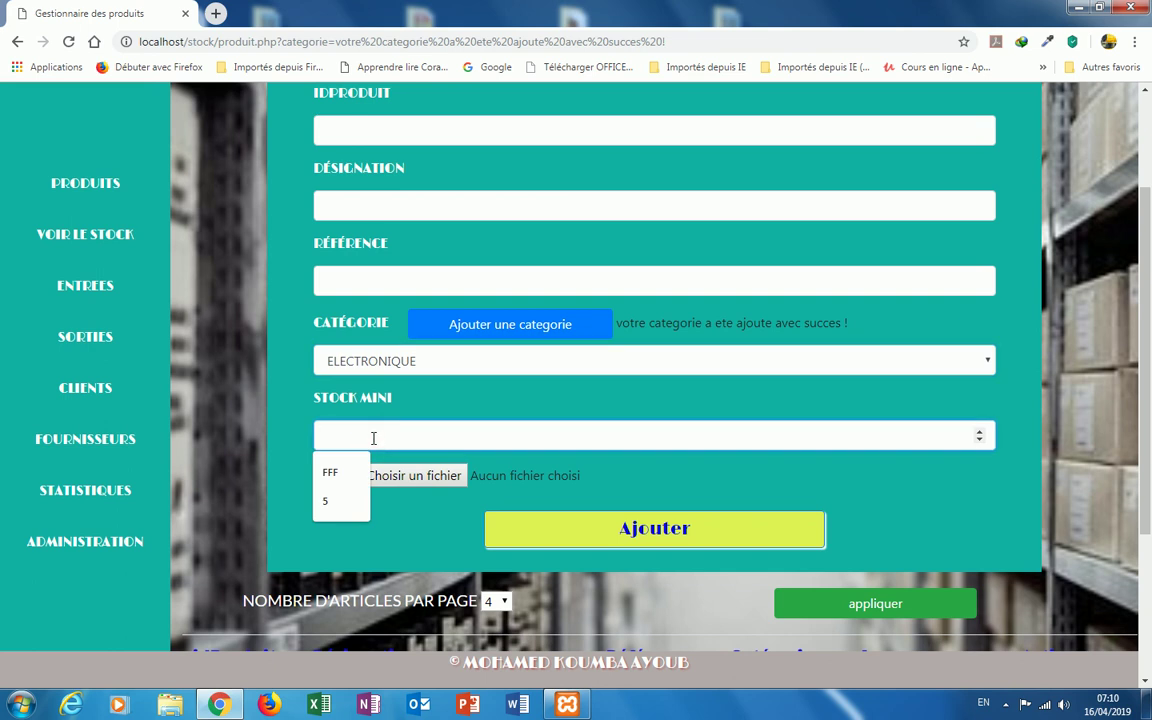
text(4)
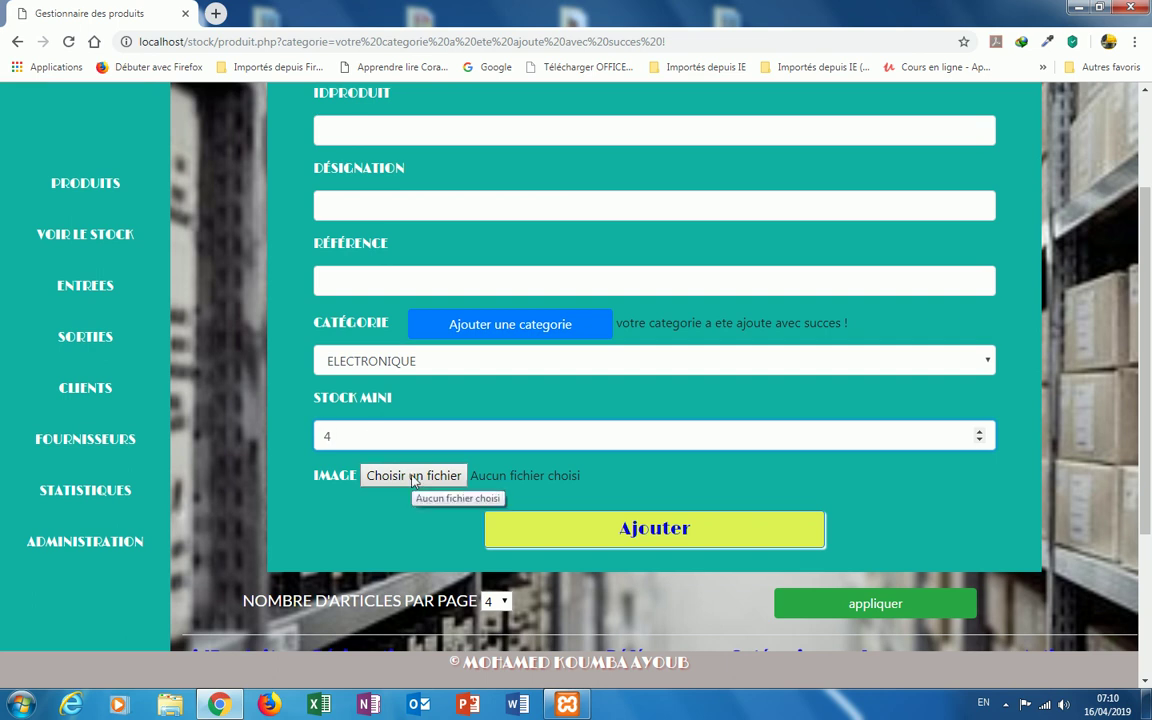
click(412, 477)
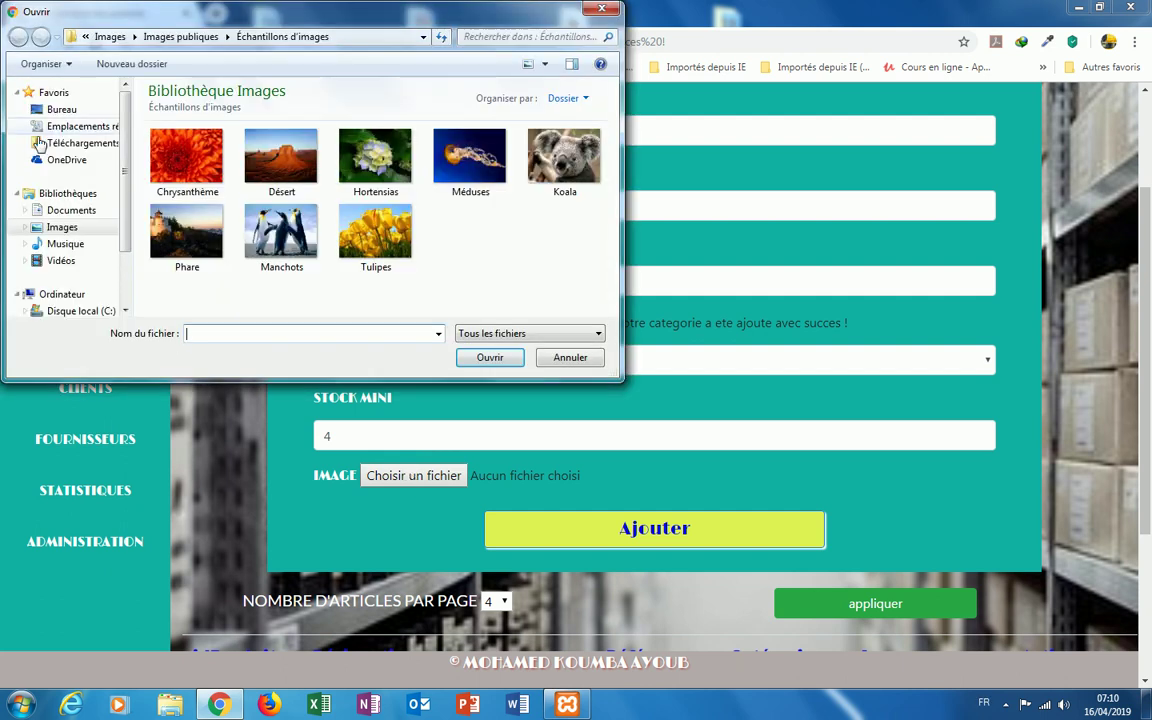
Step: Attach ORDINATEUR2 from the Images library and submit the product with Ajouter
drag(125, 224, 122, 262)
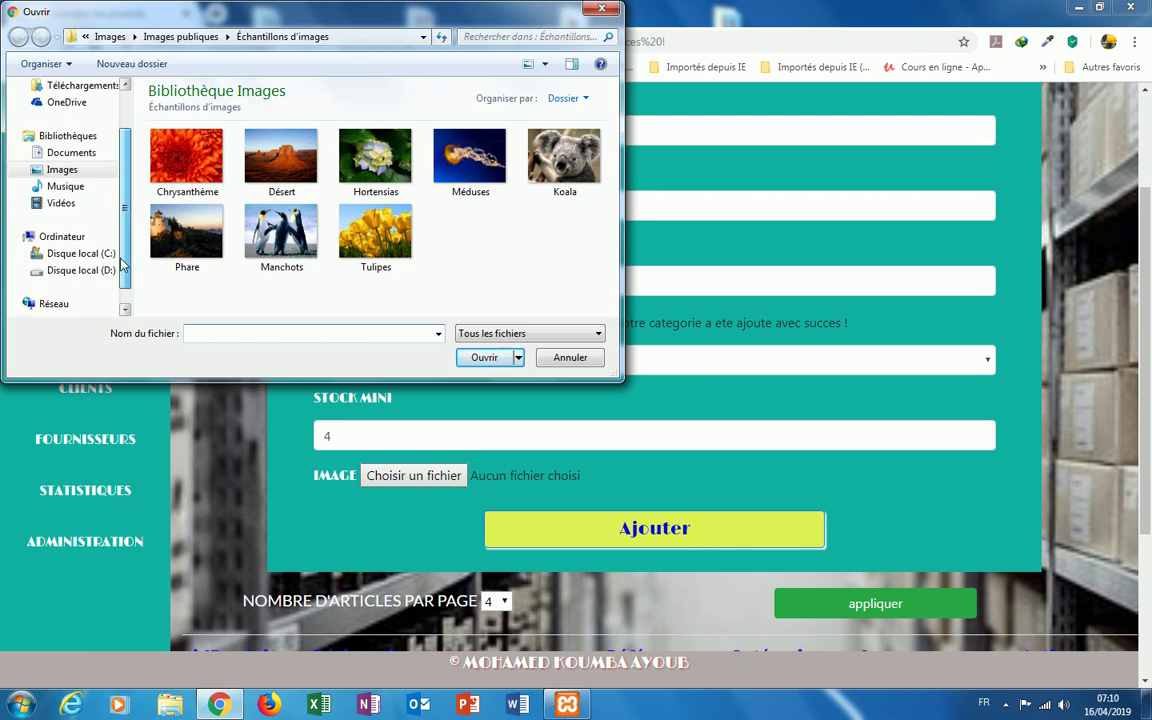
click(79, 169)
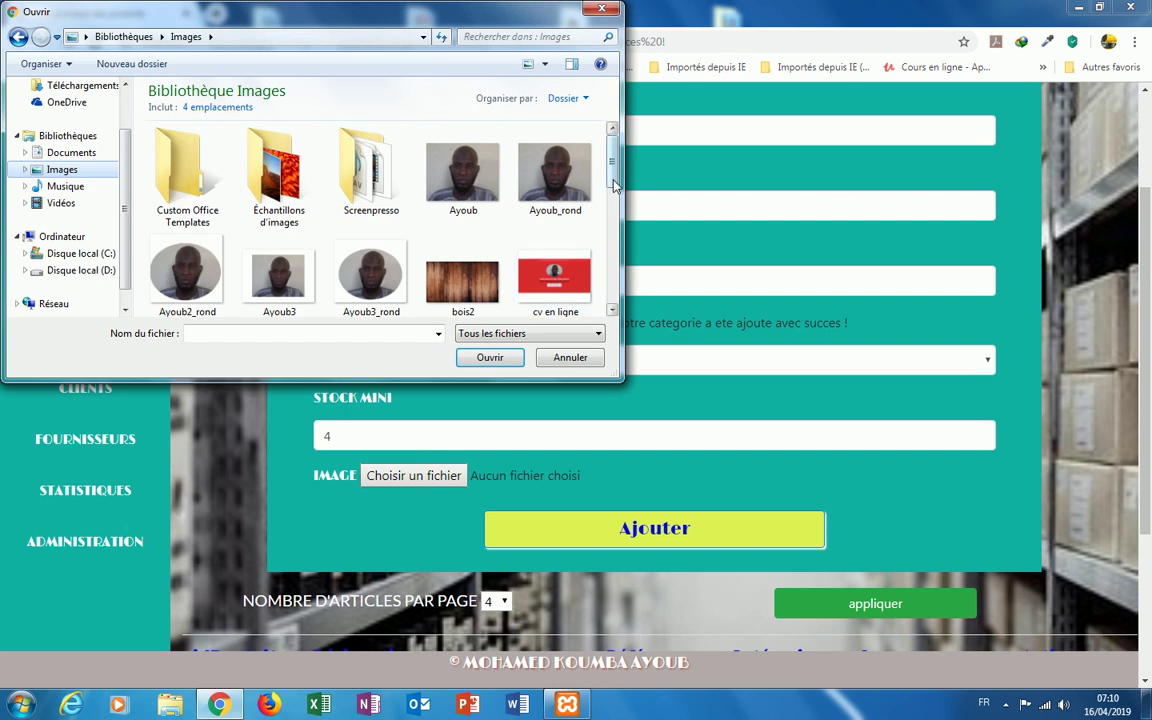
drag(613, 185, 612, 265)
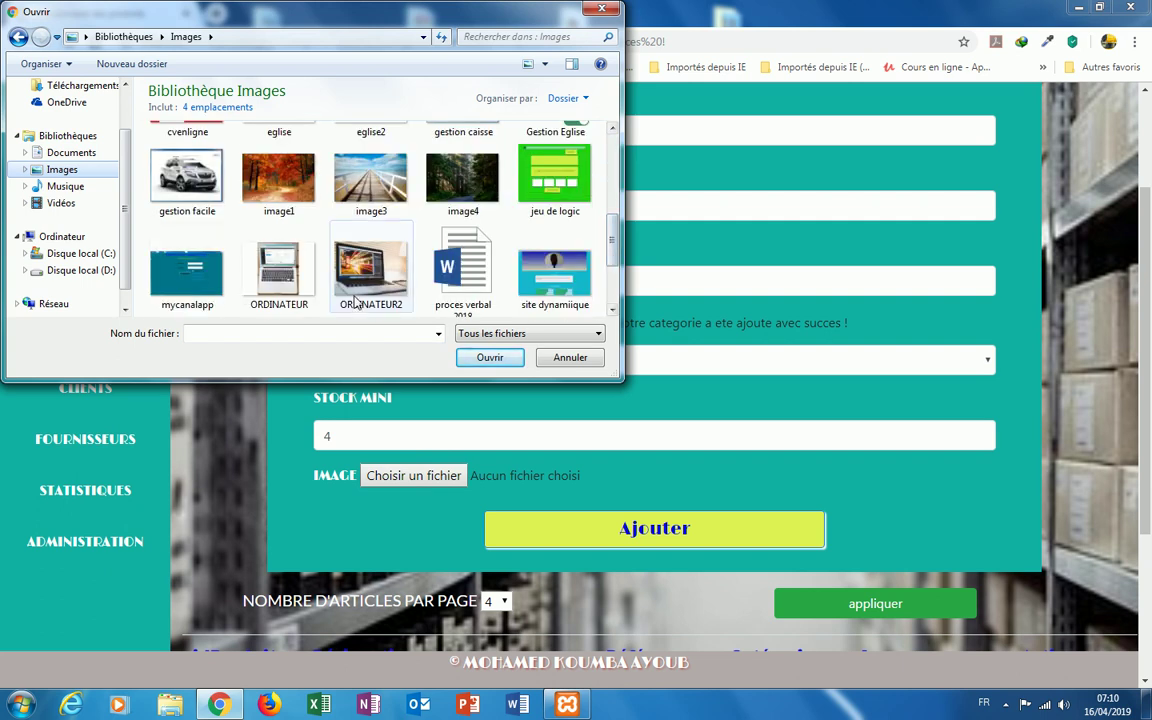
click(337, 266)
click(485, 358)
click(657, 539)
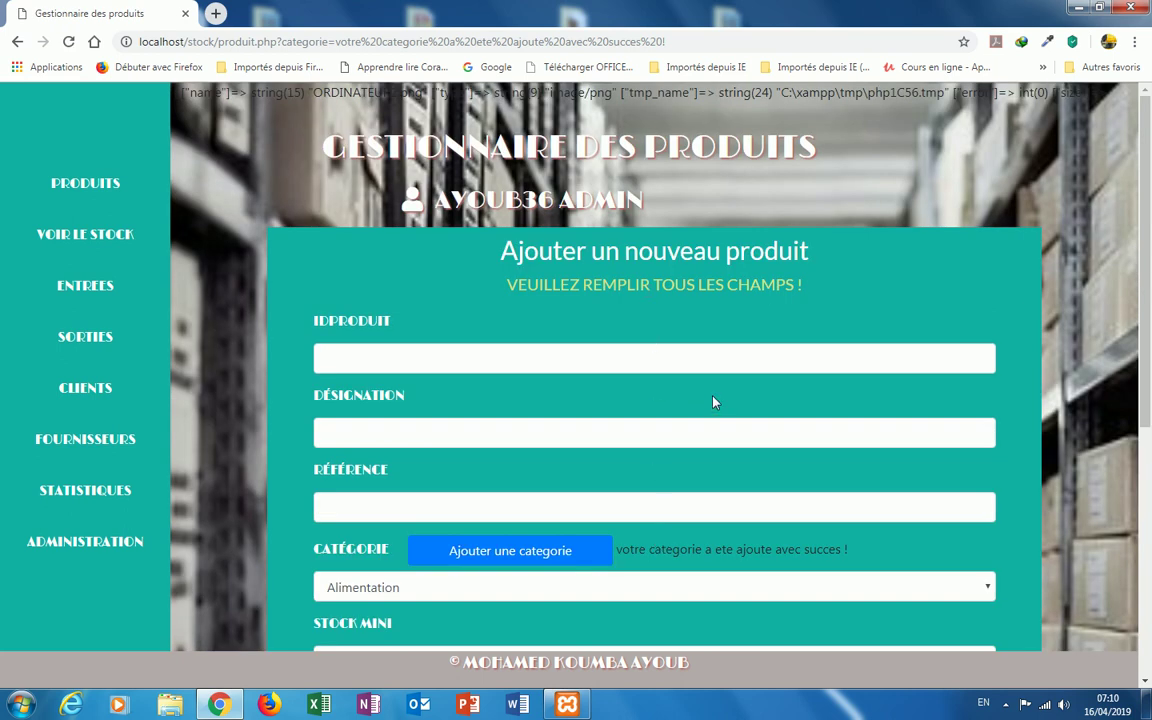
Step: Re-enter ID P004, designation ORDINATEUR PORTABLE and reference ORD7896
scroll(713, 400, down, 3)
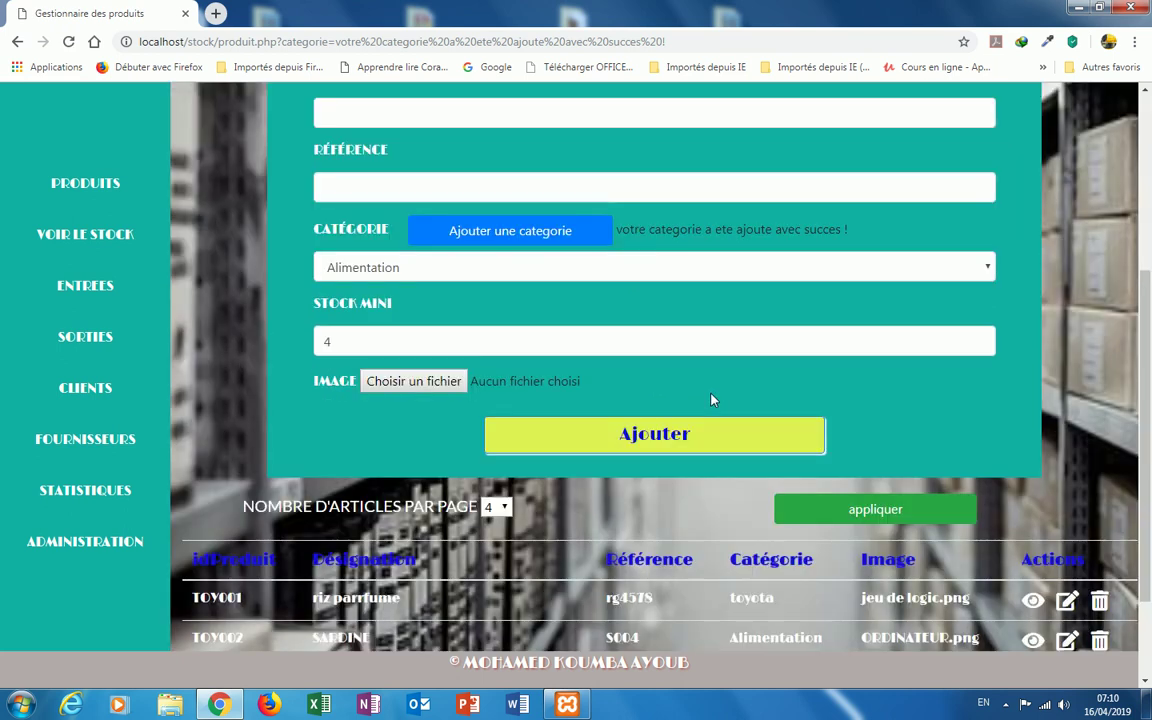
scroll(713, 400, up, 3)
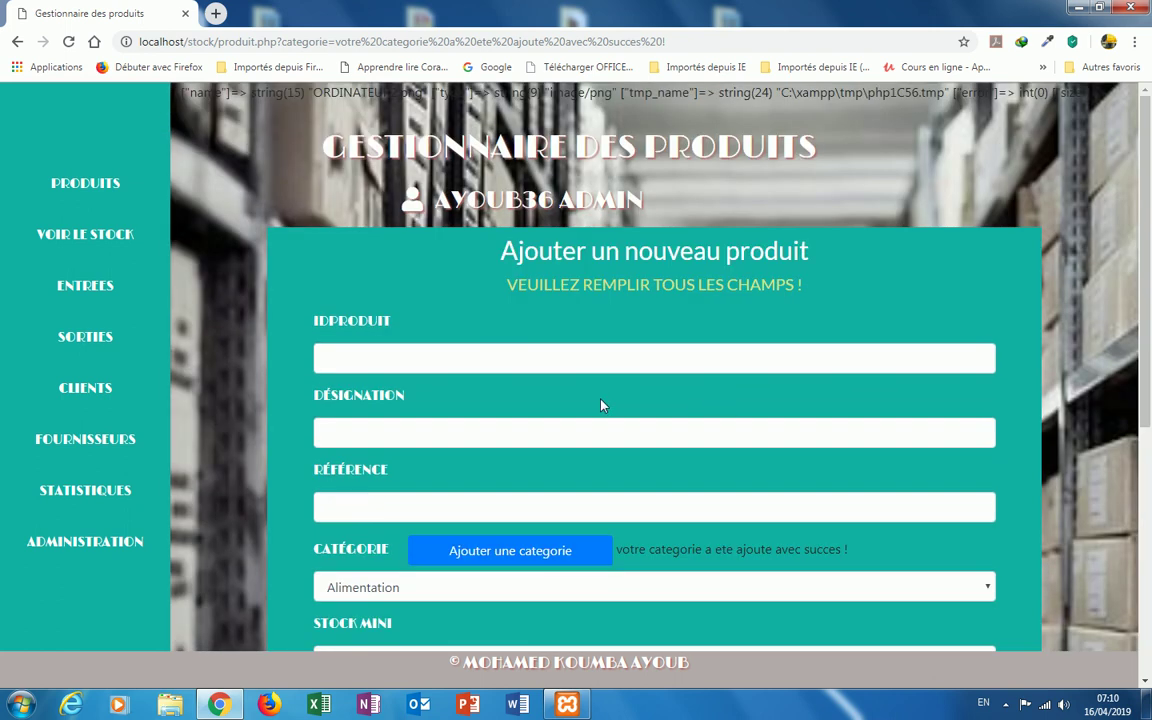
click(342, 359)
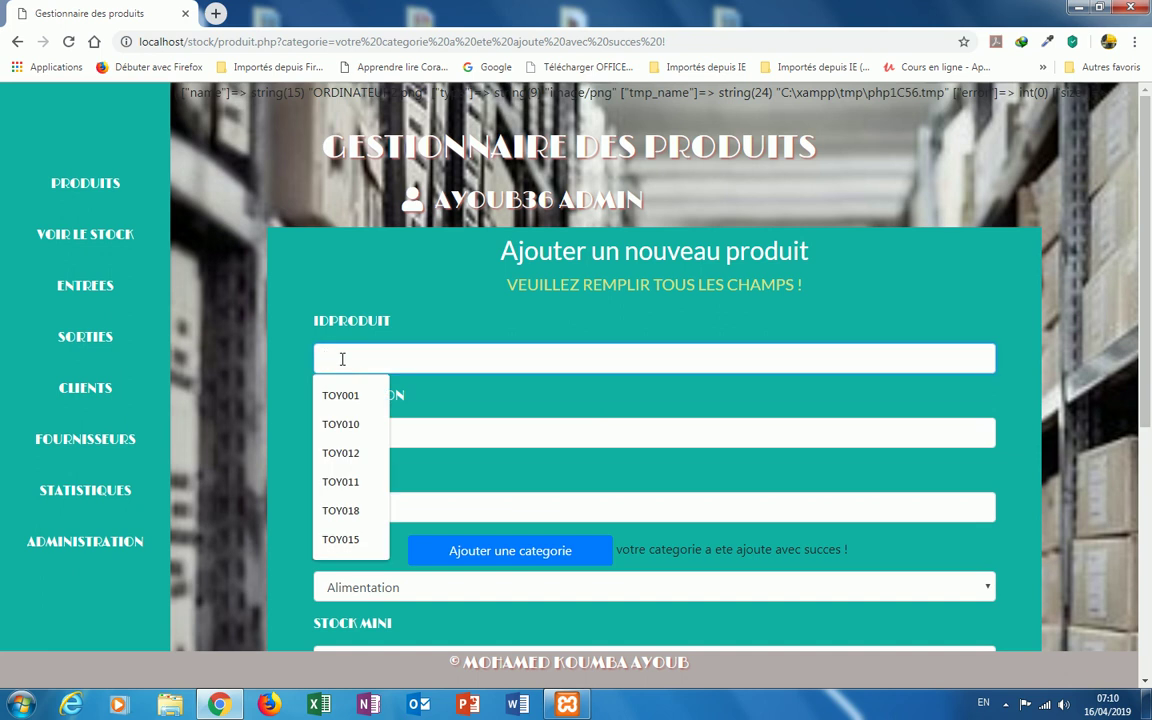
text(P004)
click(343, 432)
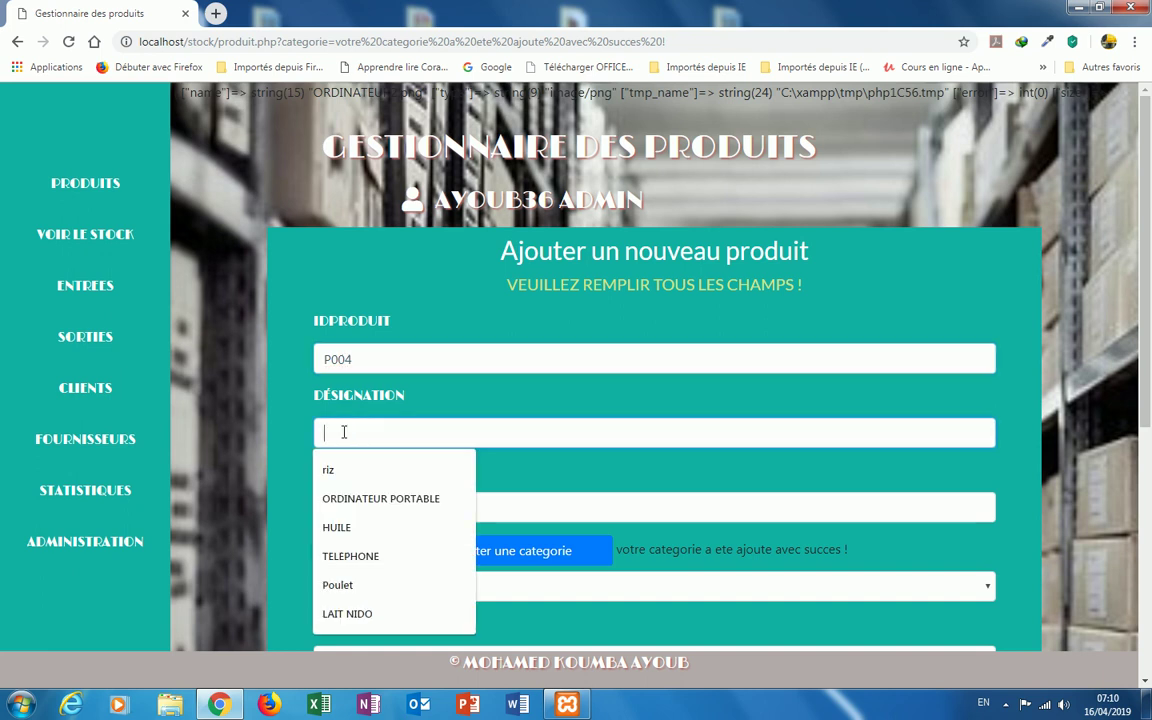
click(355, 498)
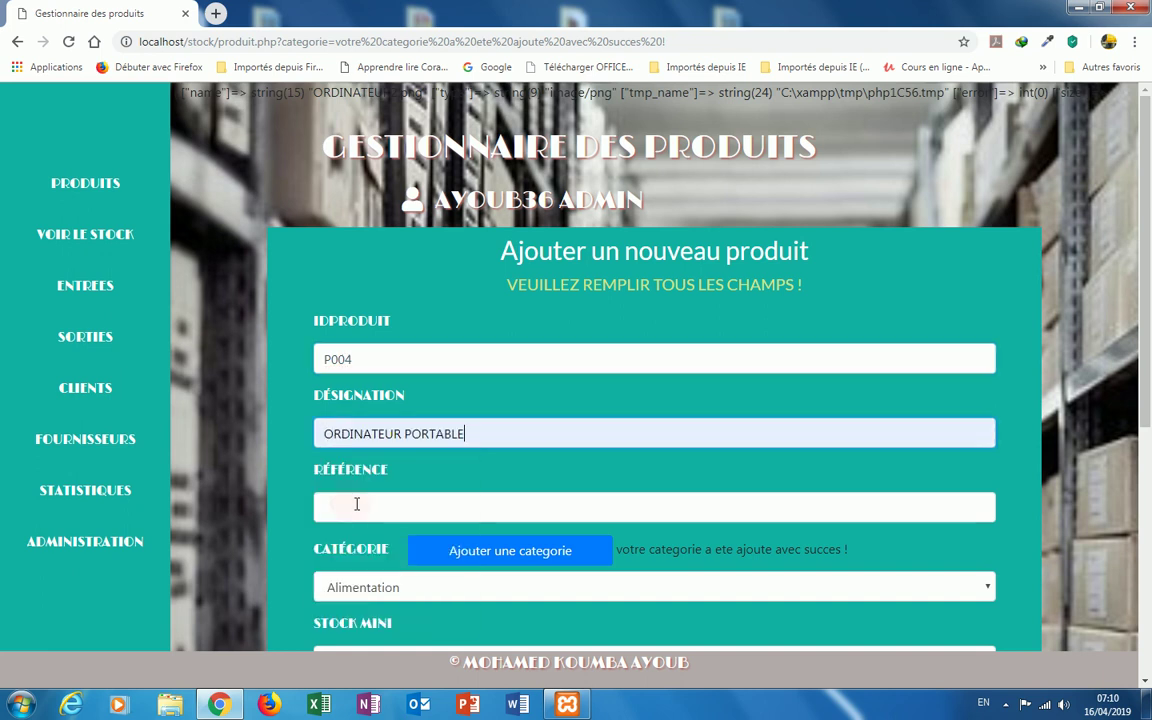
click(356, 503)
text(O)
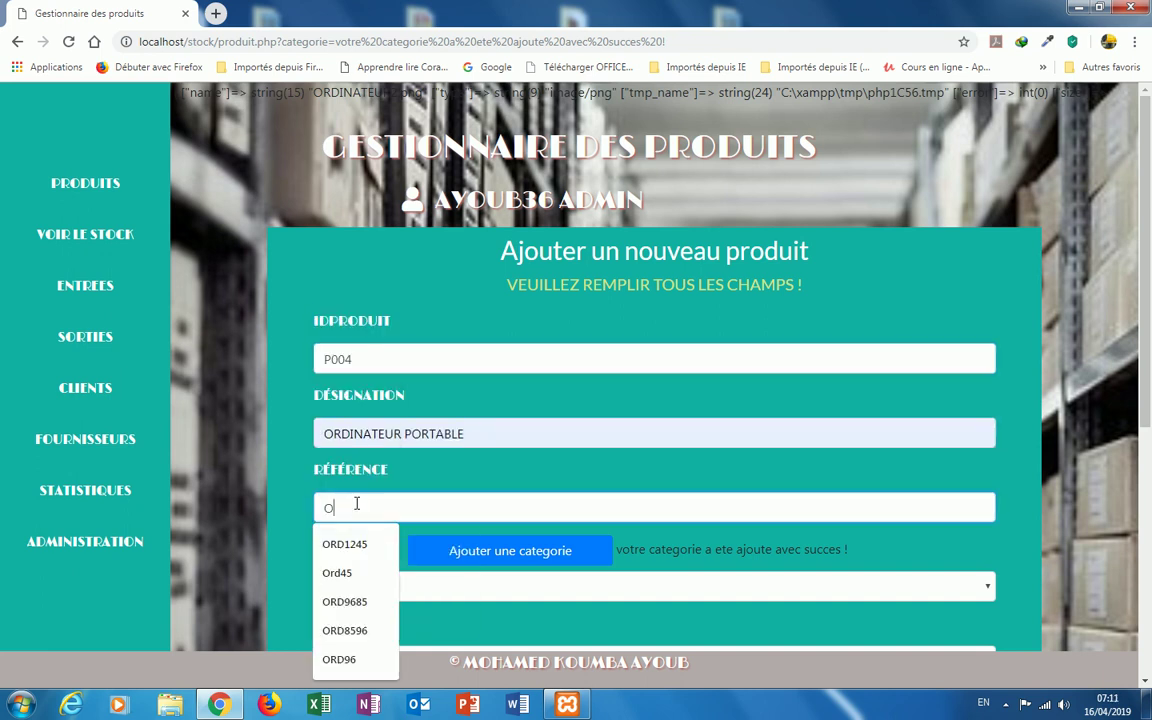
text(RD78)
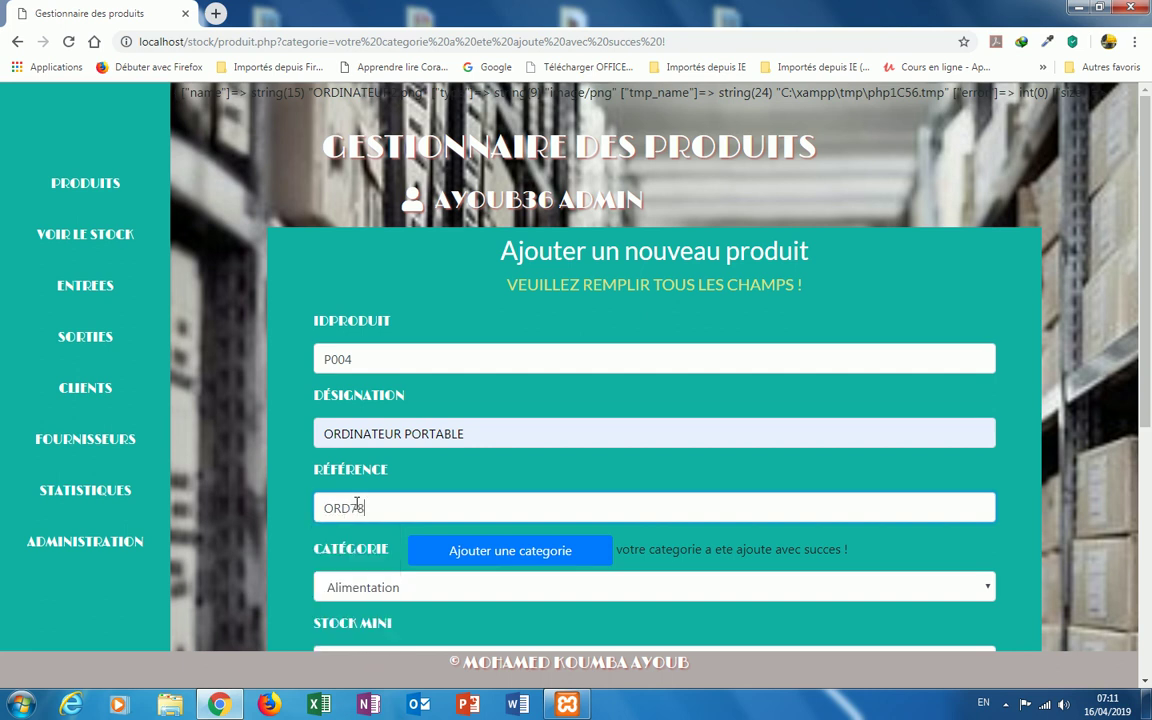
text(96)
Step: Set the category to ELECTRONIQUE and select the ORDINATEUR2 image file
click(987, 587)
click(442, 561)
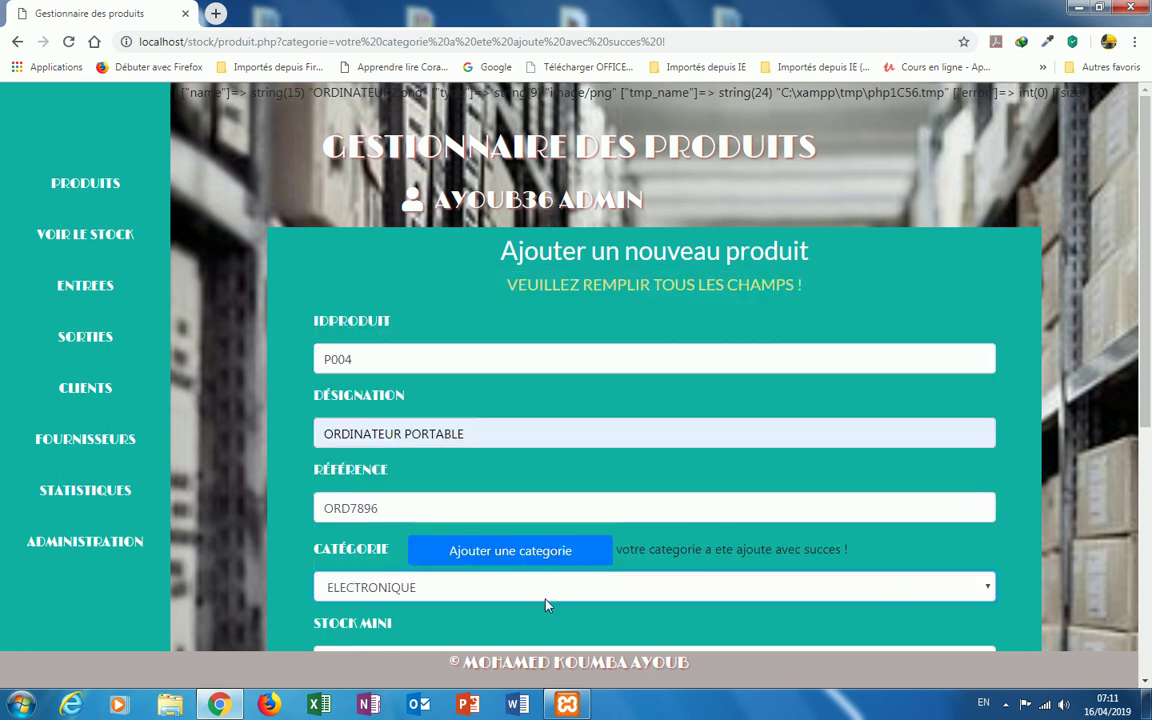
scroll(543, 590, down, 2)
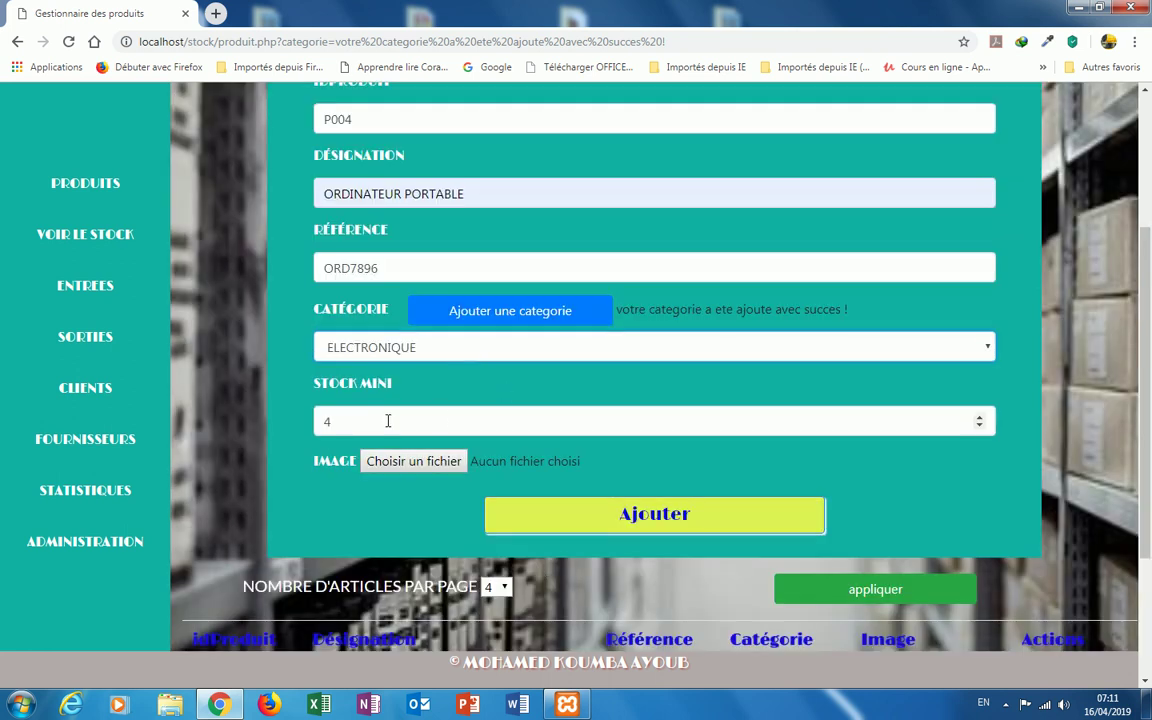
click(420, 467)
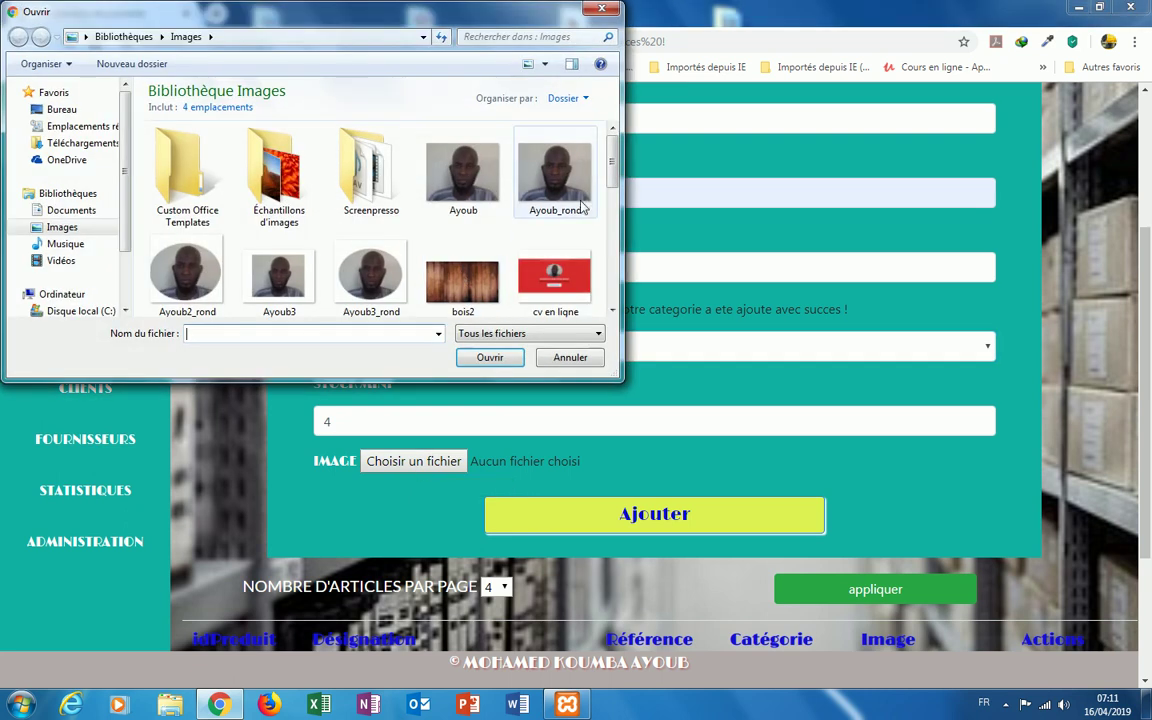
drag(612, 183, 612, 264)
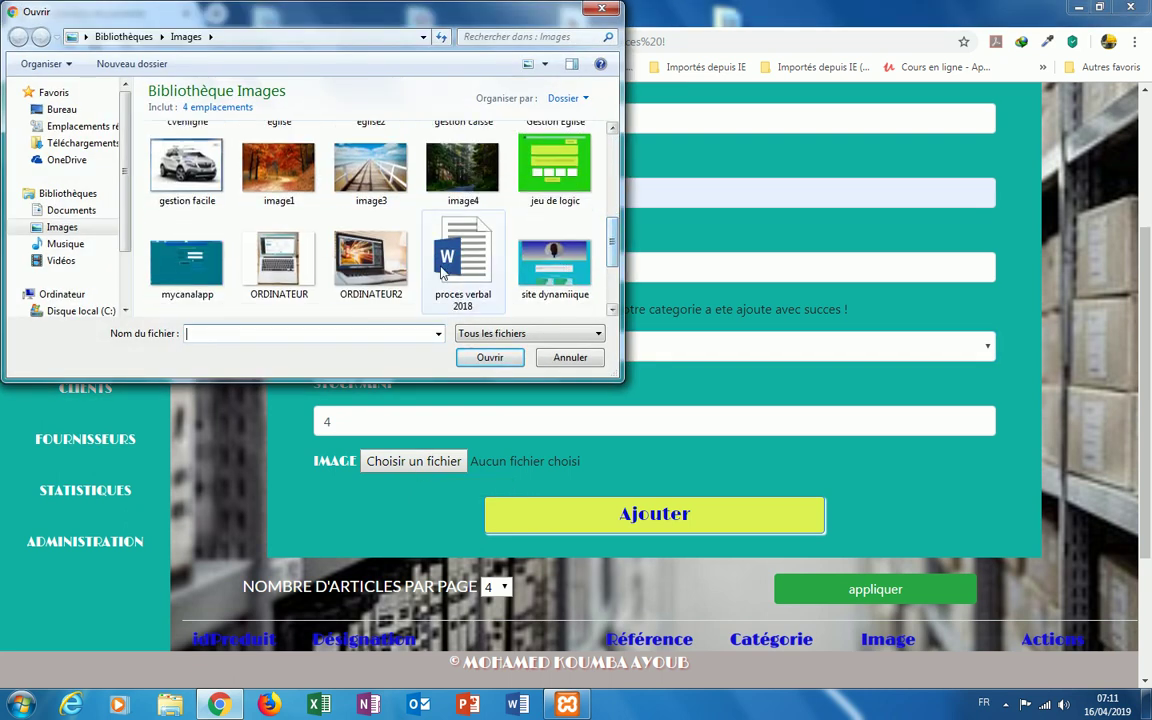
click(370, 260)
Step: Confirm ORDINATEUR2.png as the image and save product P004 successfully
click(484, 358)
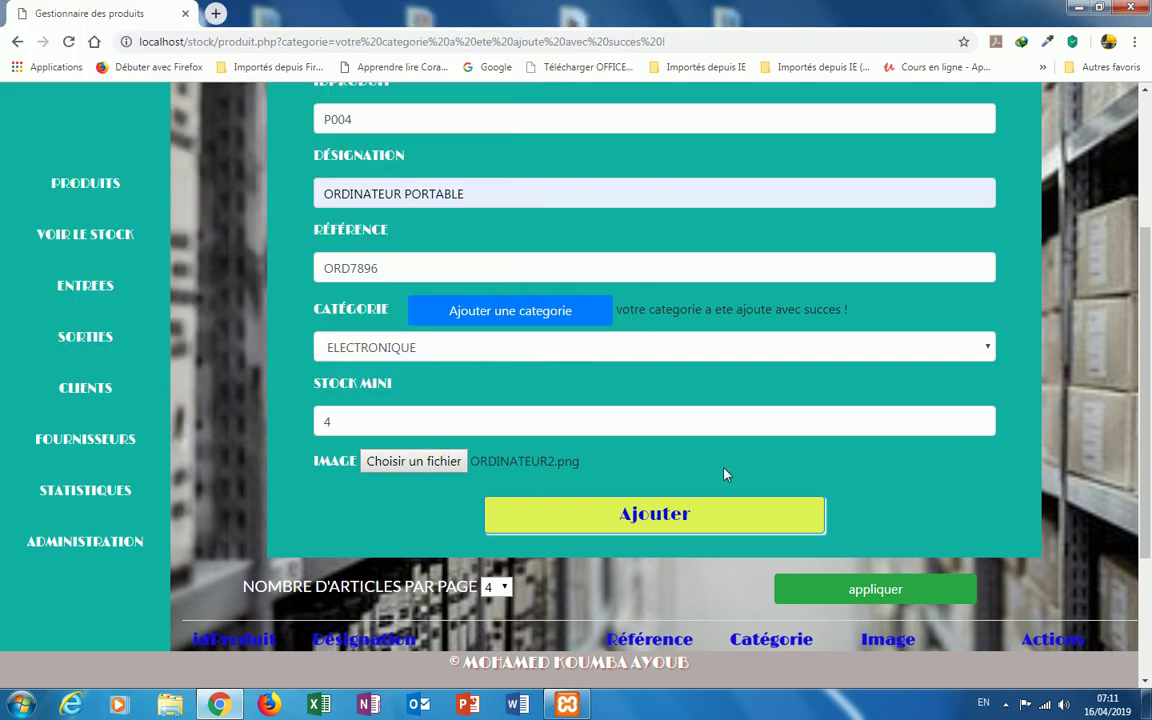
key(Return)
scroll(831, 426, down, 3)
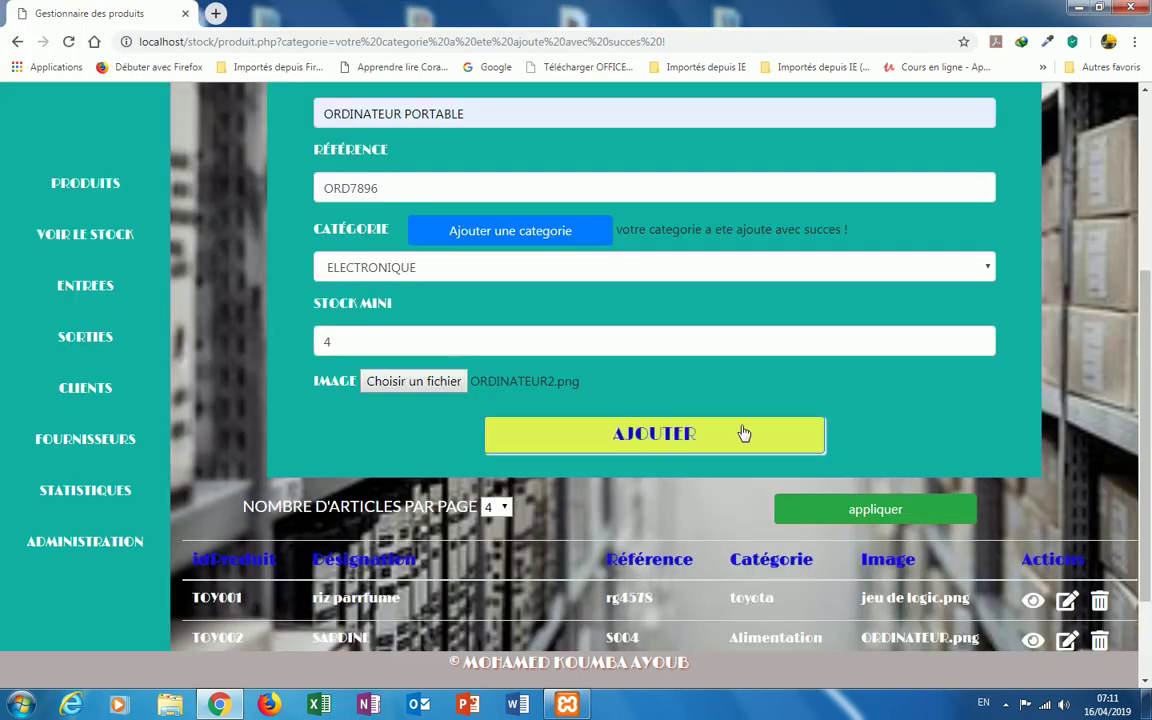
click(652, 441)
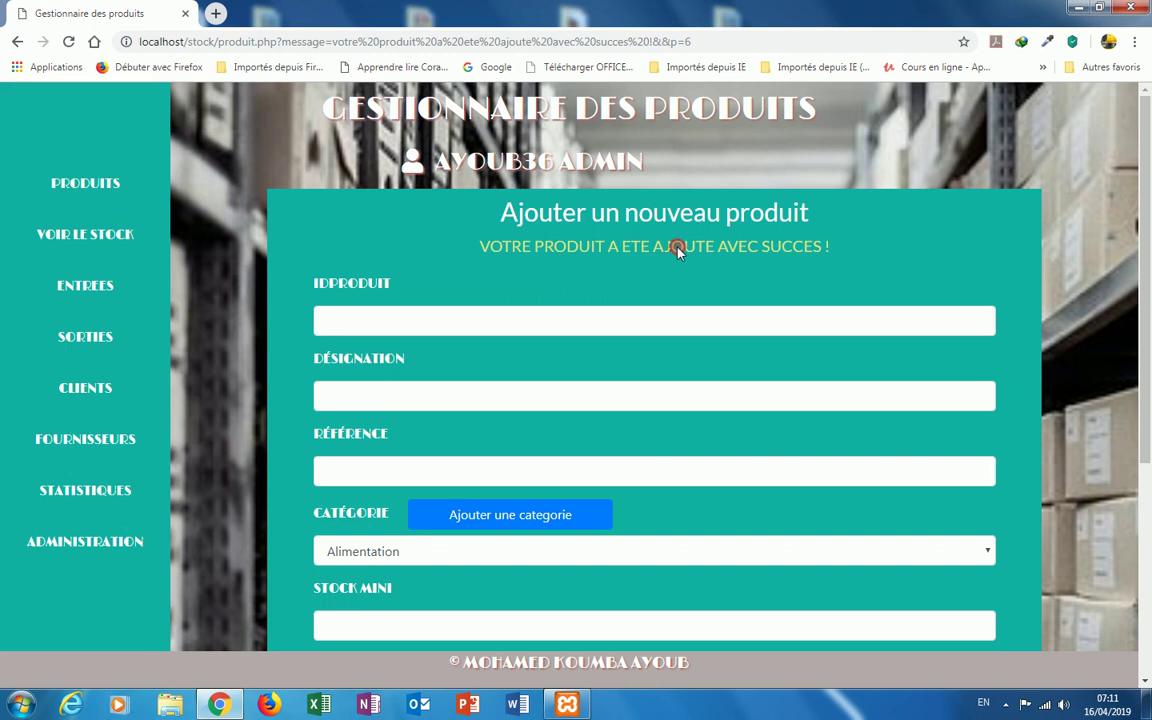
scroll(370, 278, down, 1)
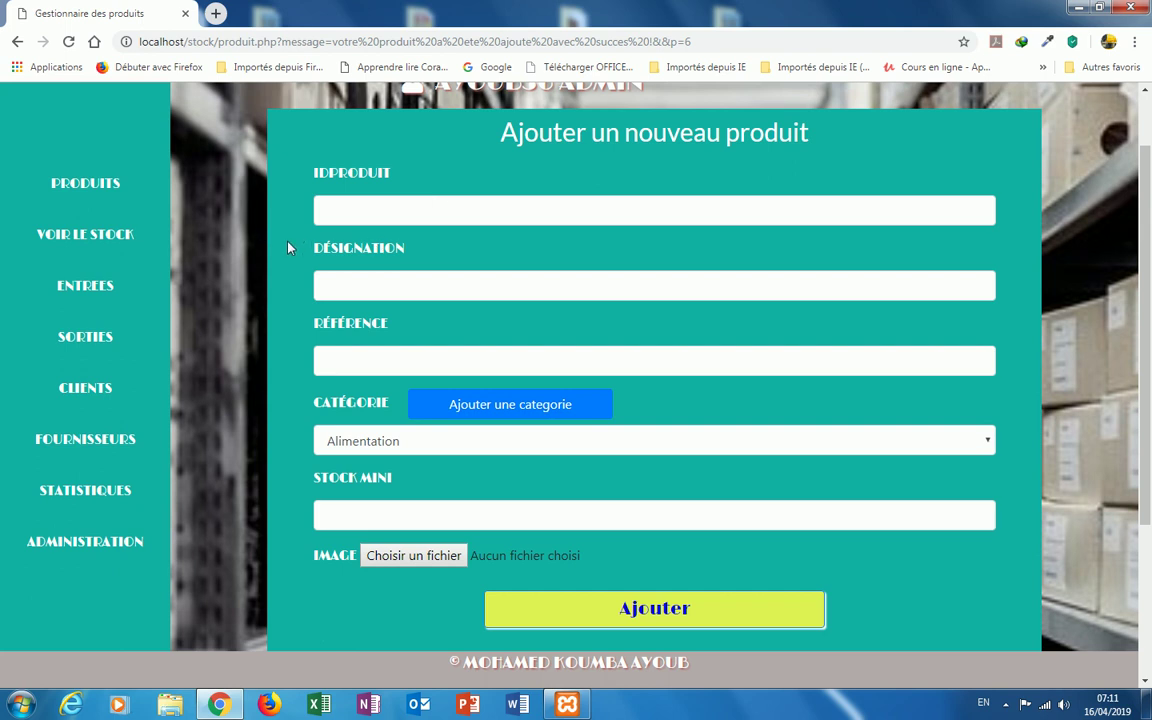
click(141, 292)
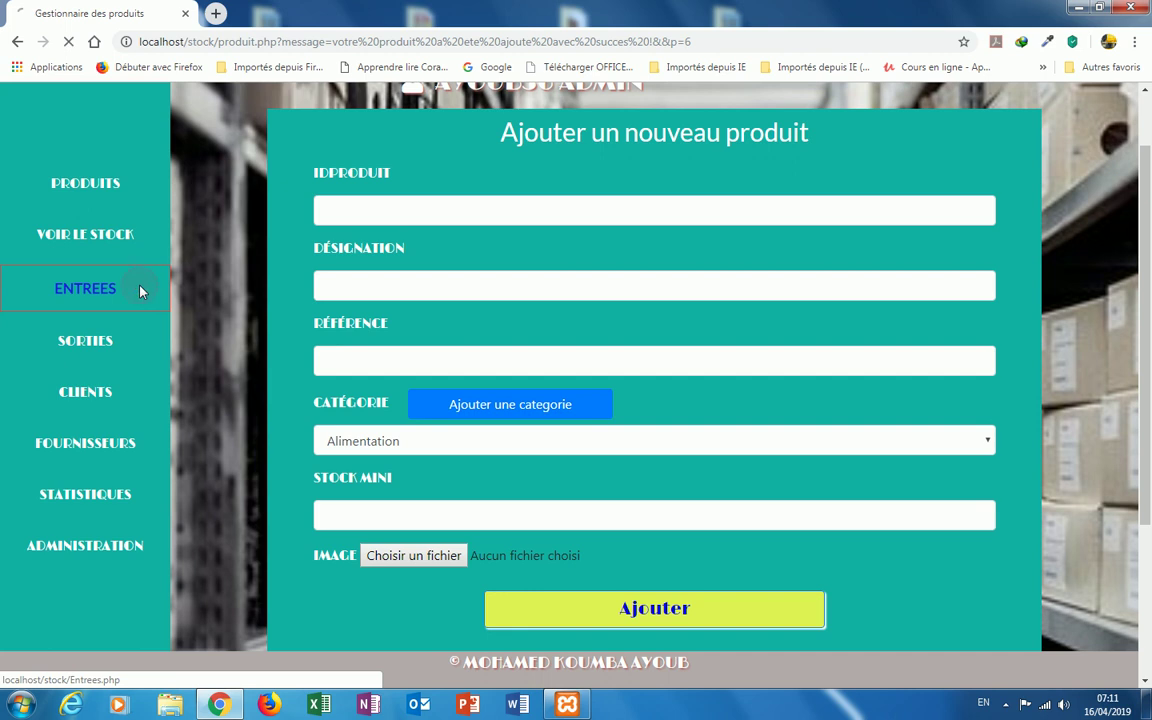
Step: Start a stock entry for product P004 with quantity 15
click(345, 293)
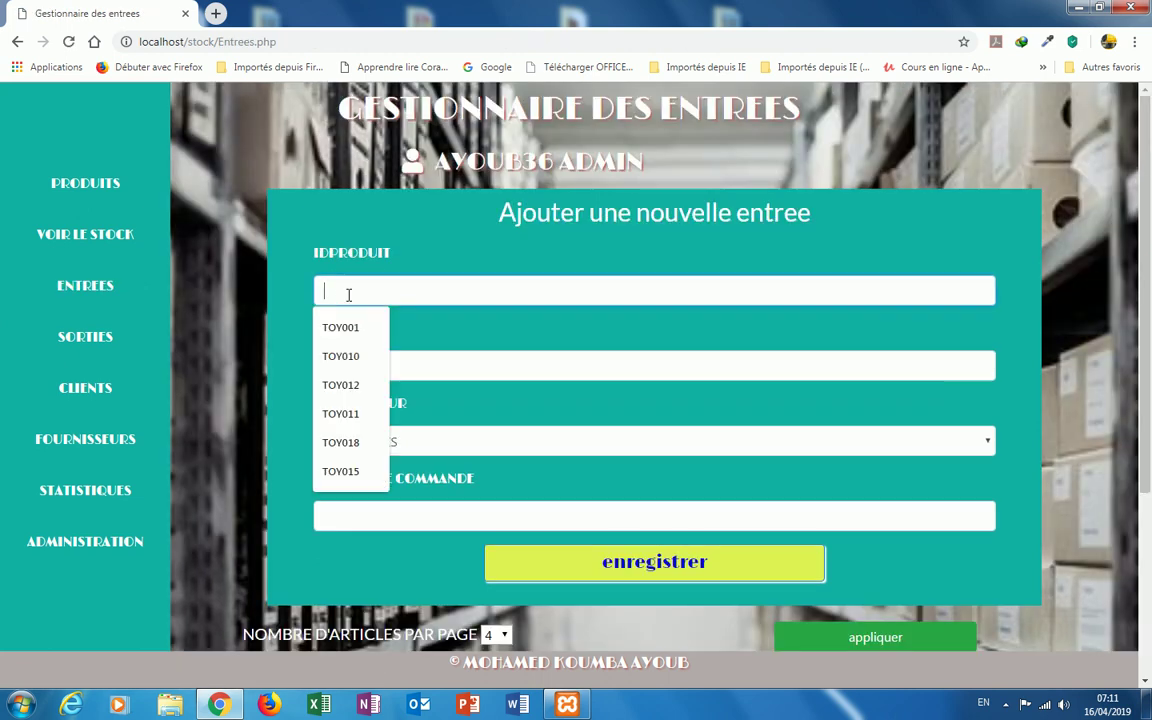
text(P004)
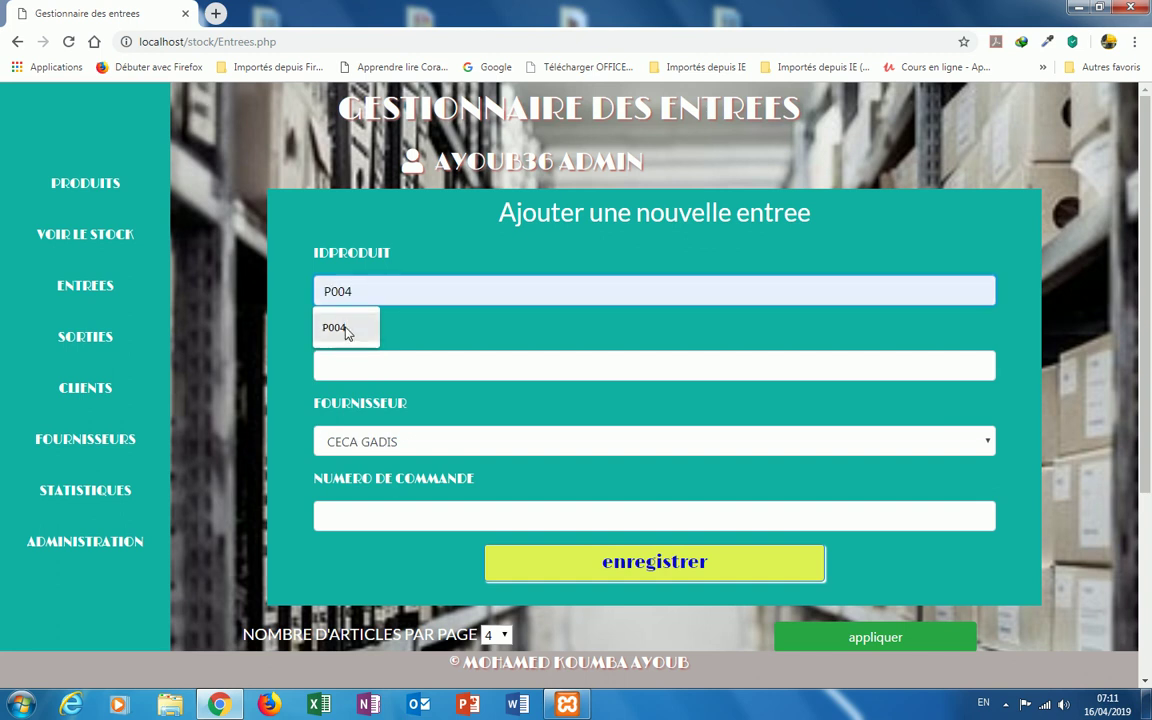
click(340, 328)
click(357, 364)
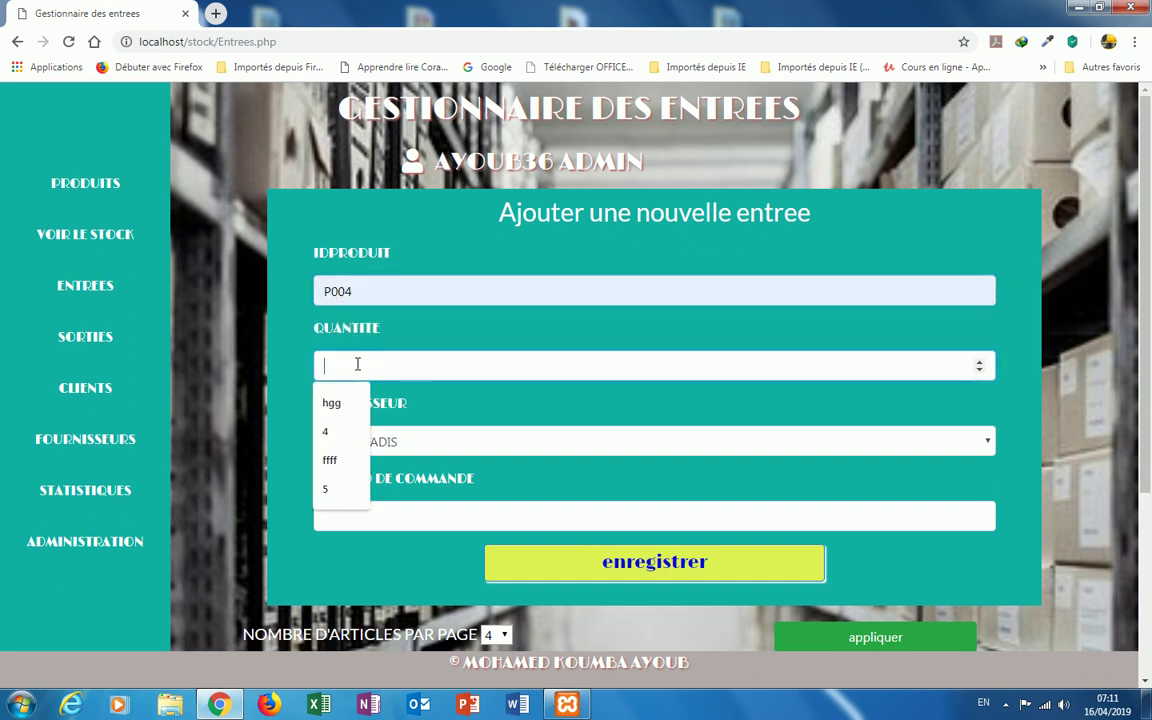
text(15)
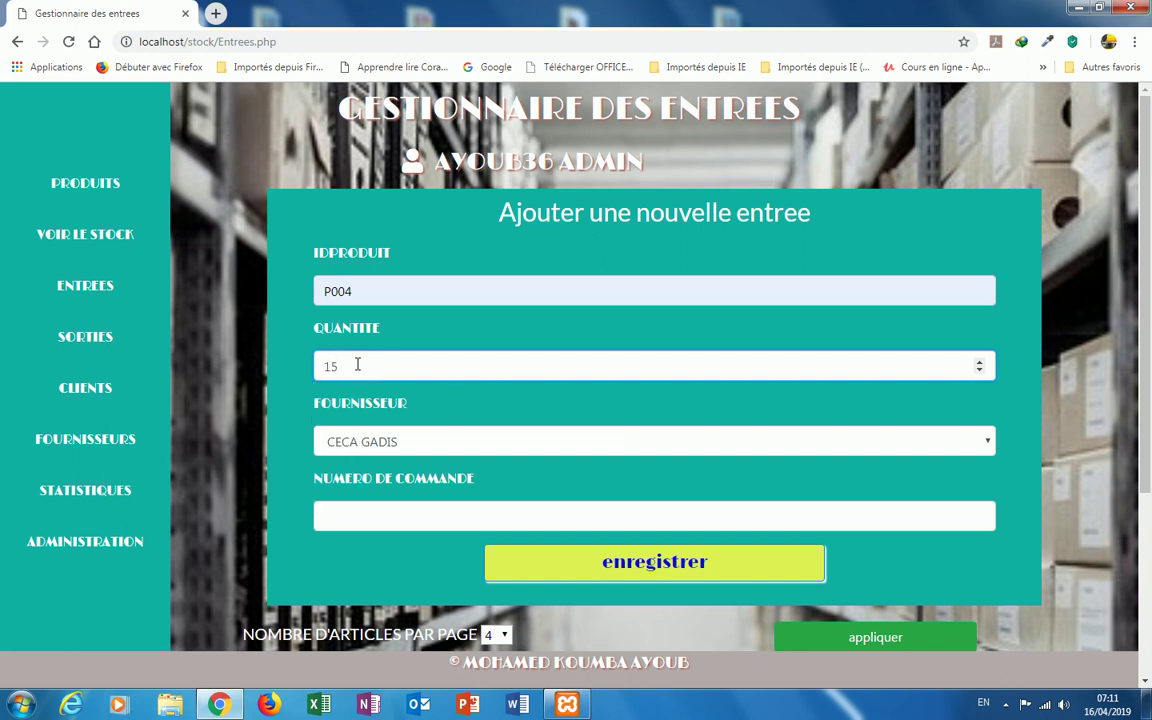
Step: Set supplier GABON MECA and order number BL0012, then save the entry
click(988, 443)
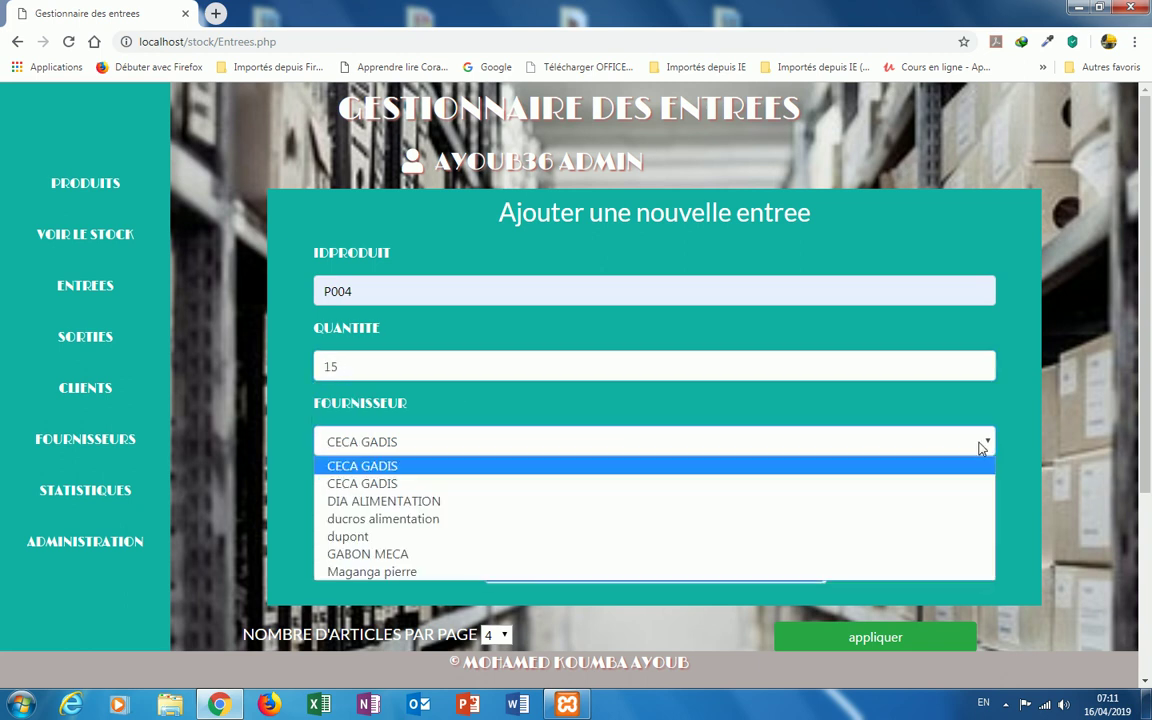
click(467, 553)
click(409, 509)
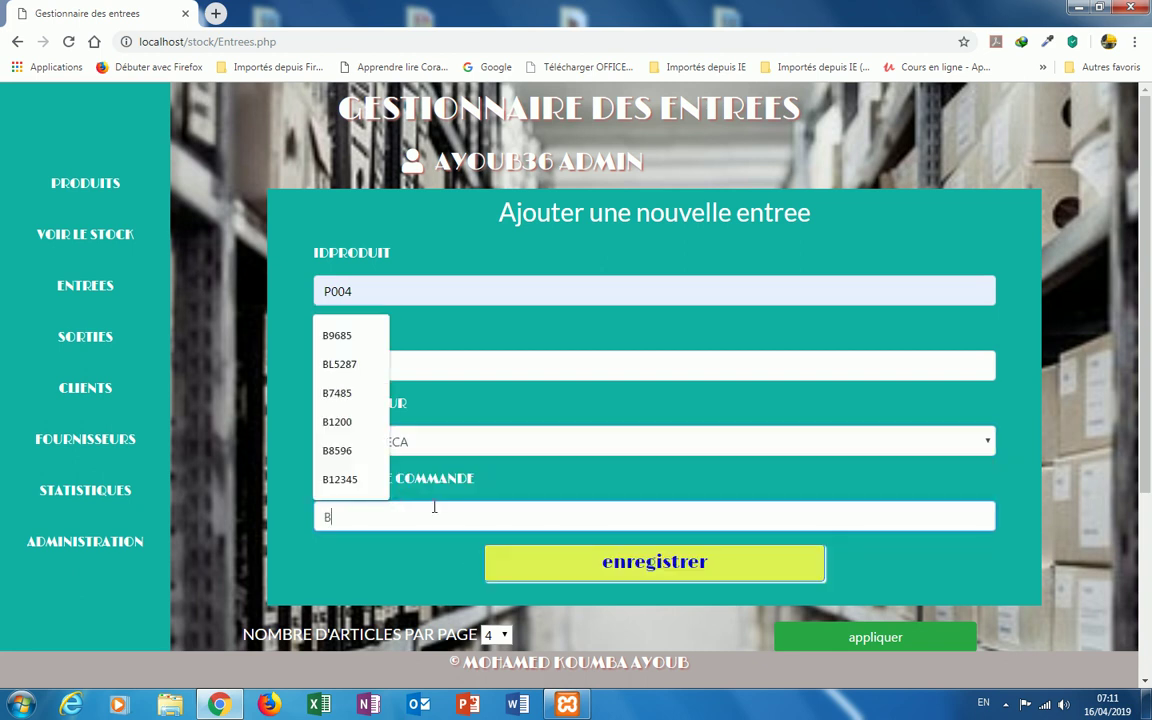
text(BL)
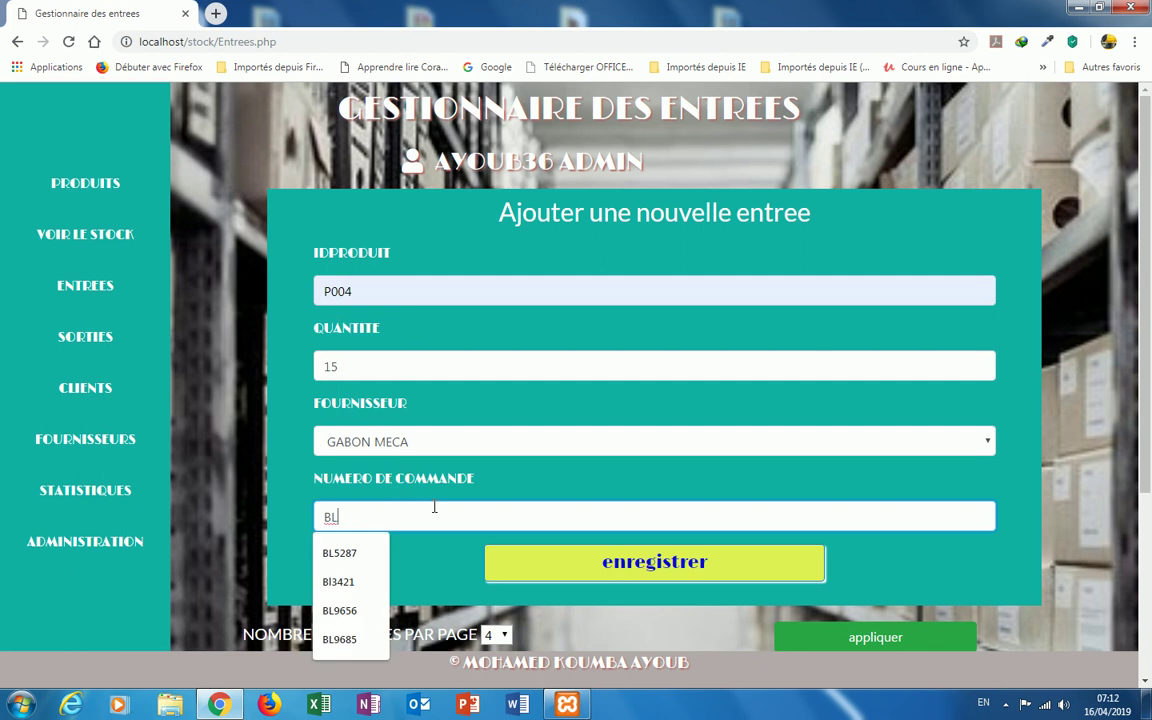
text(0012)
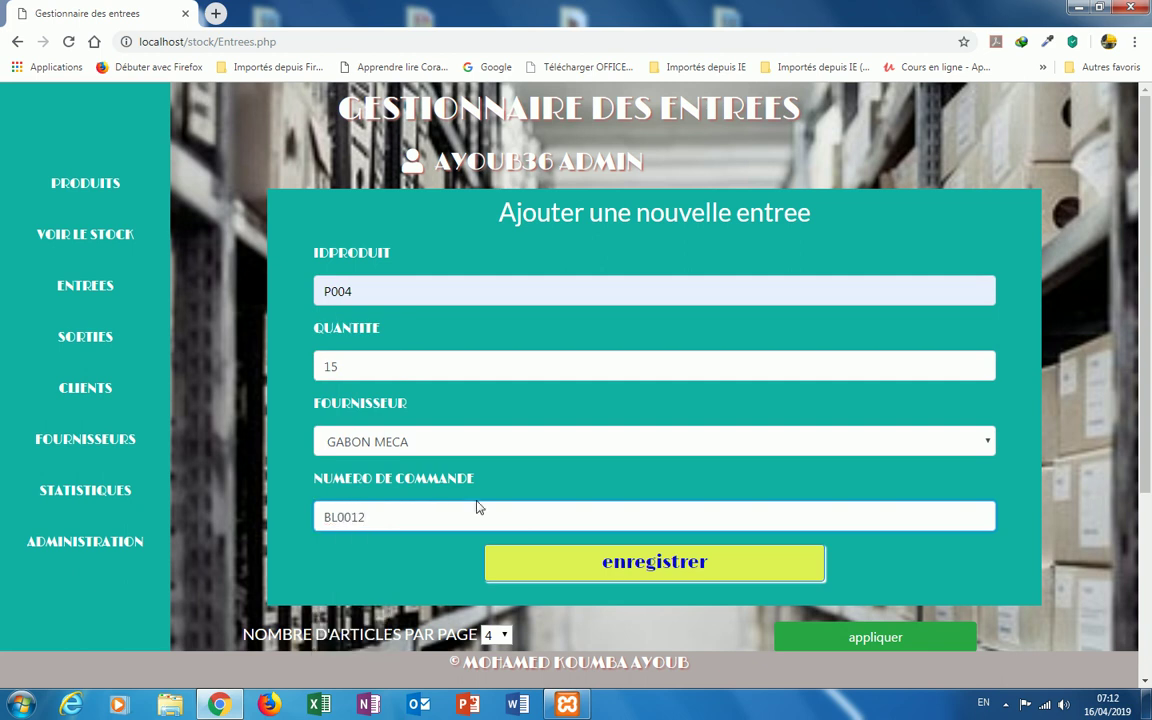
click(679, 566)
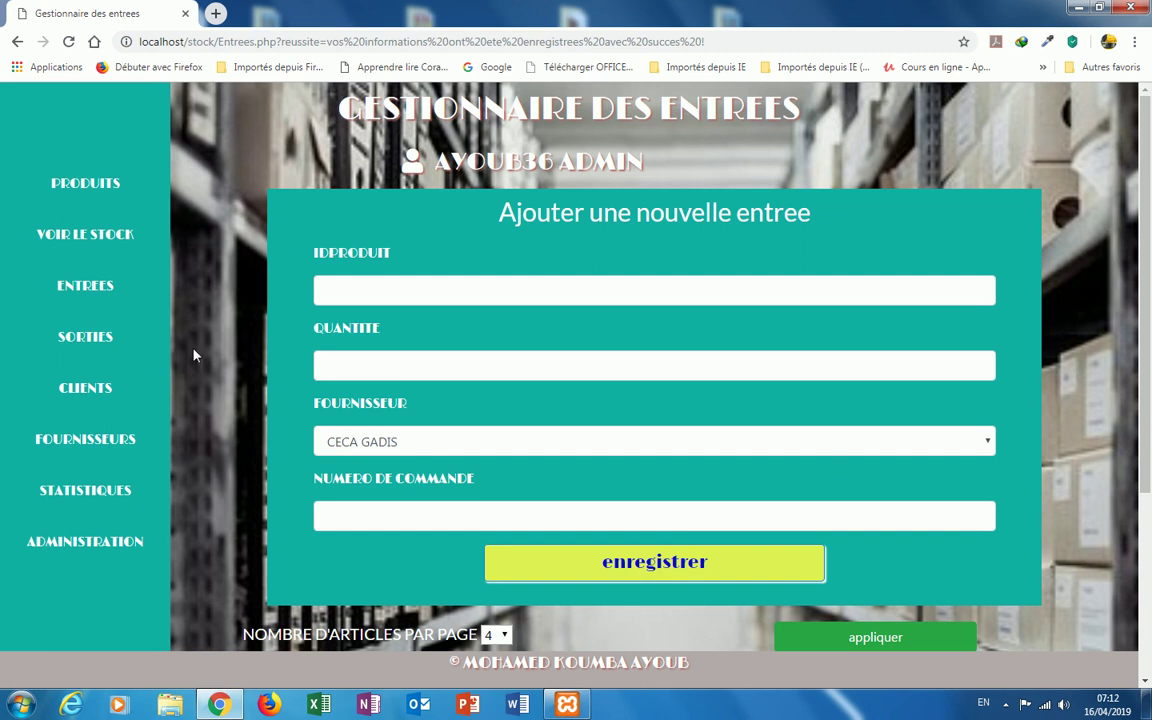
scroll(202, 344, down, 3)
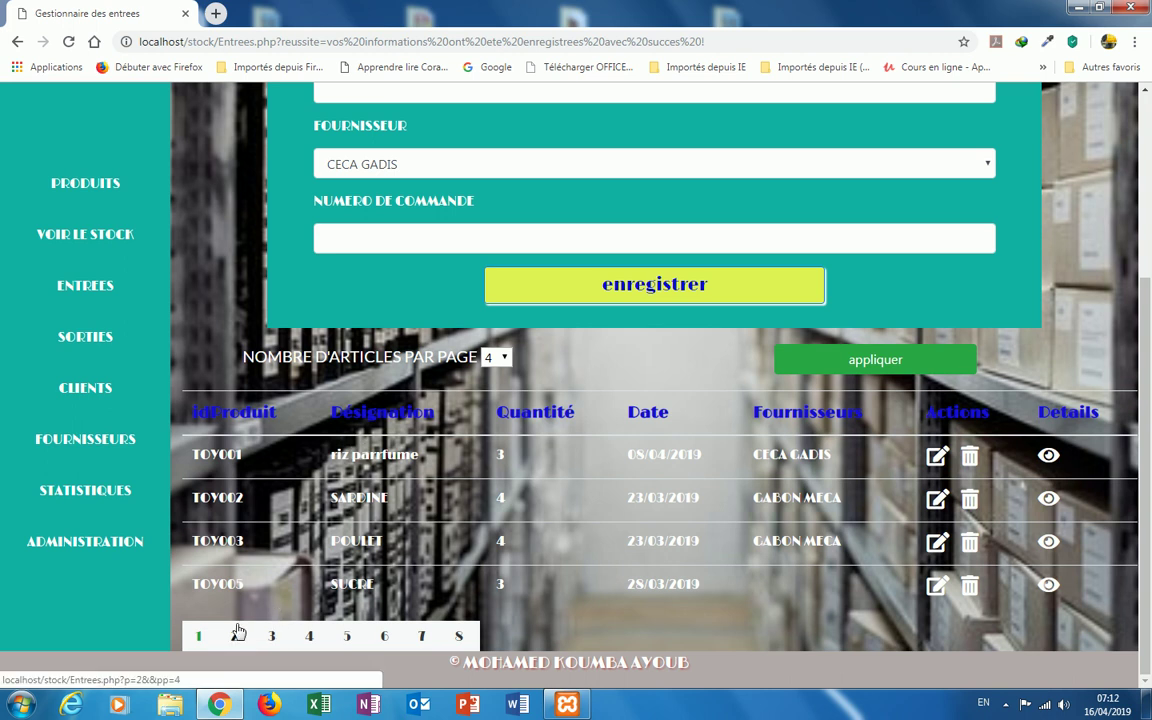
click(134, 347)
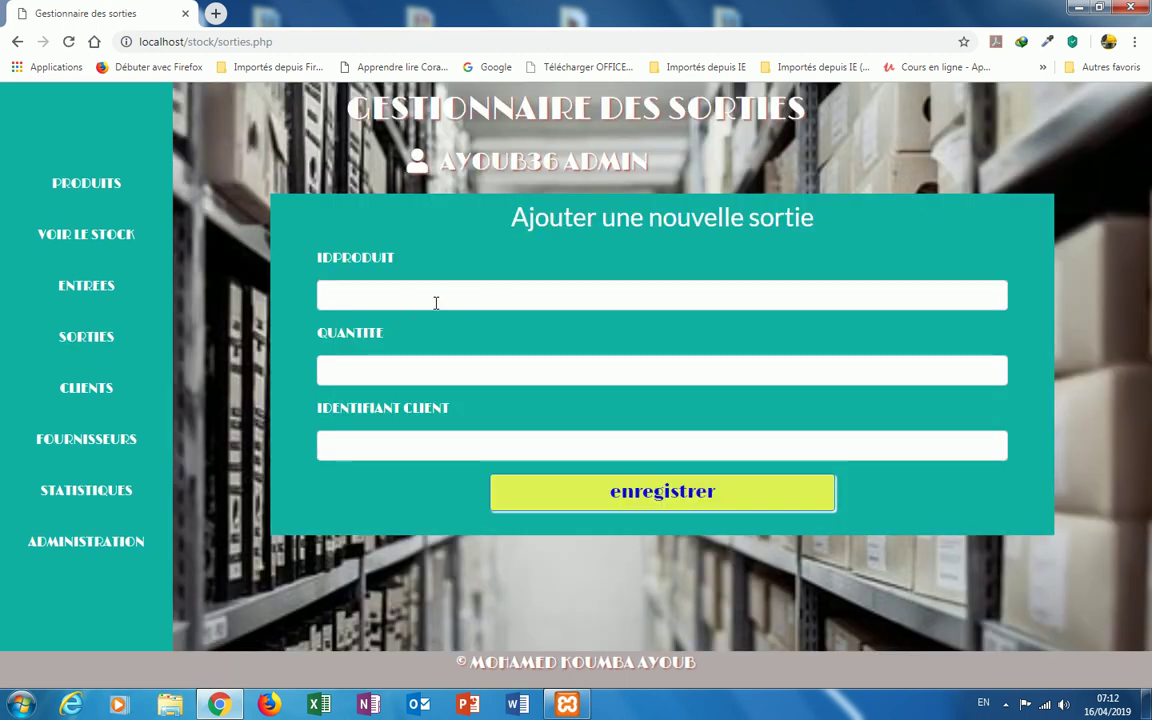
Step: Save an exit of 3 units of P004 for the suggested client
click(433, 297)
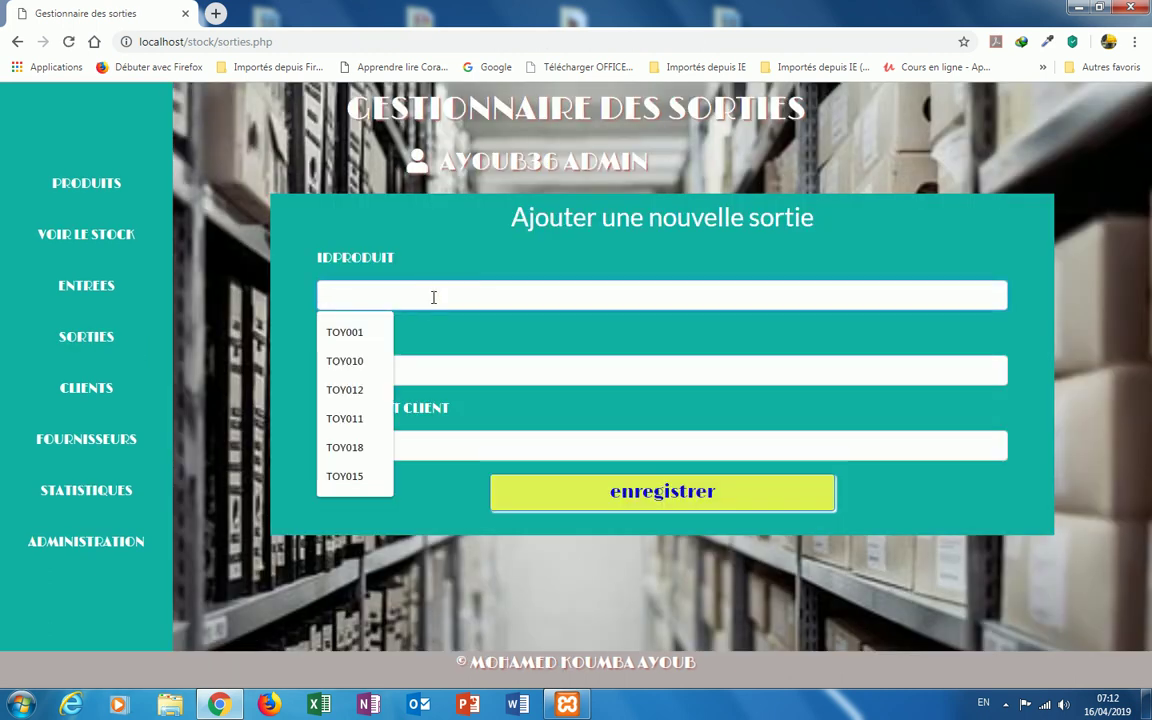
text(P)
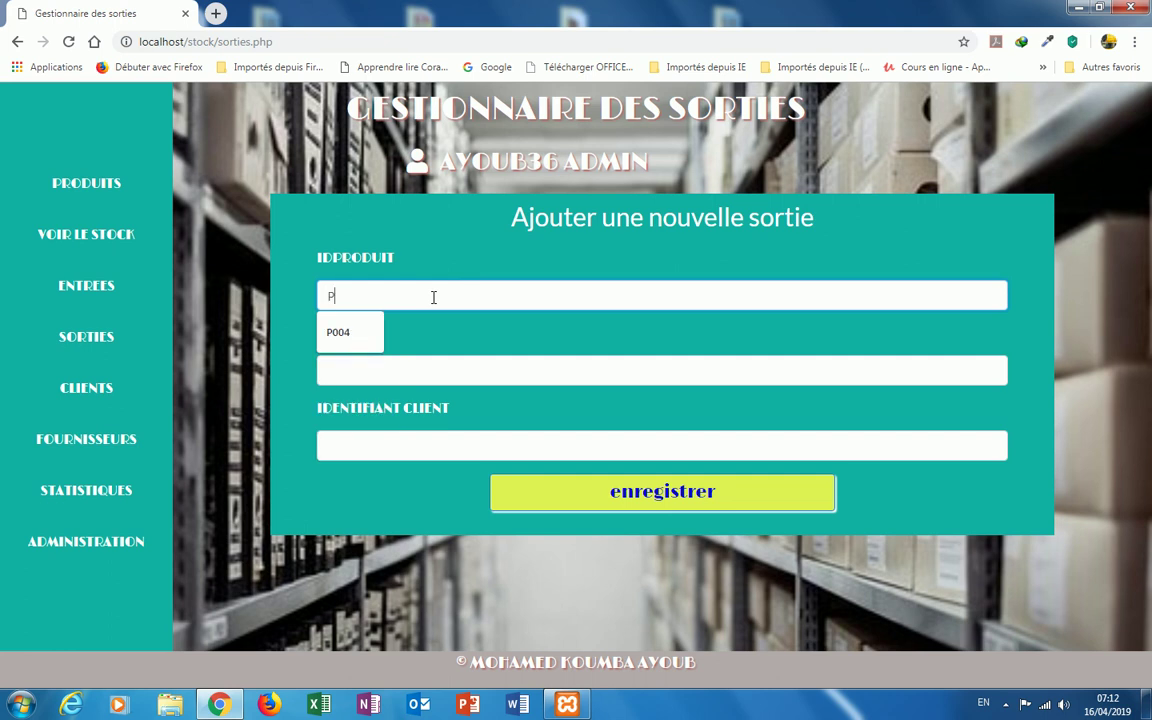
click(340, 333)
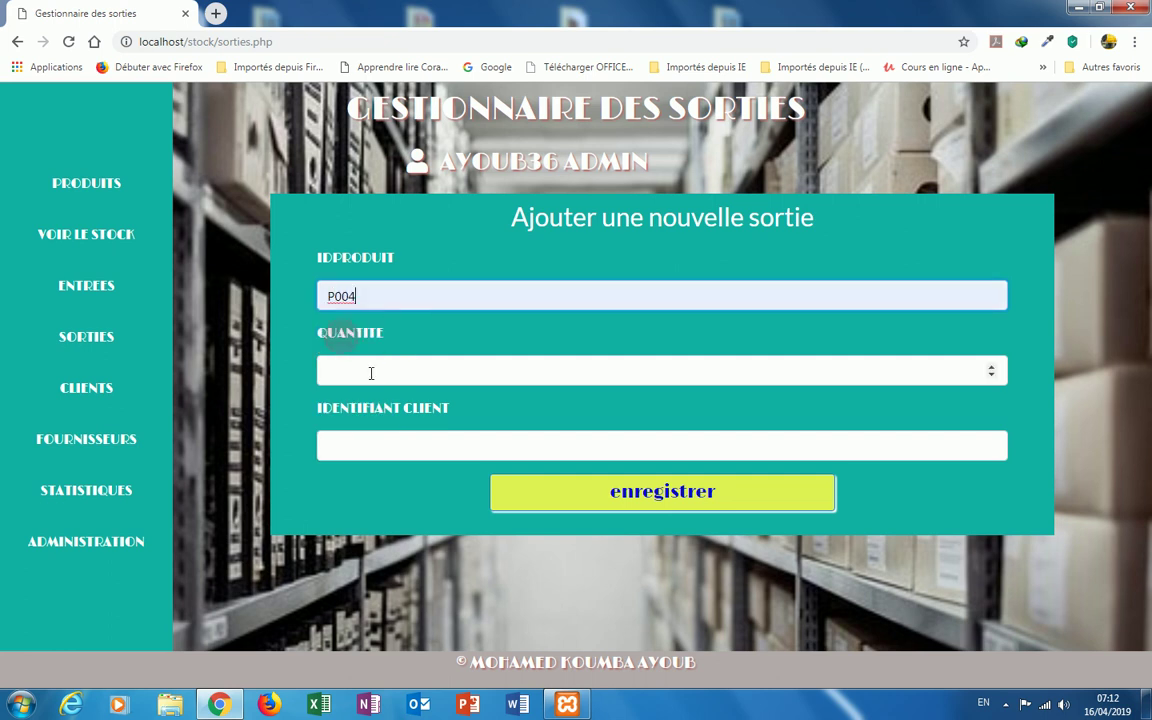
click(367, 379)
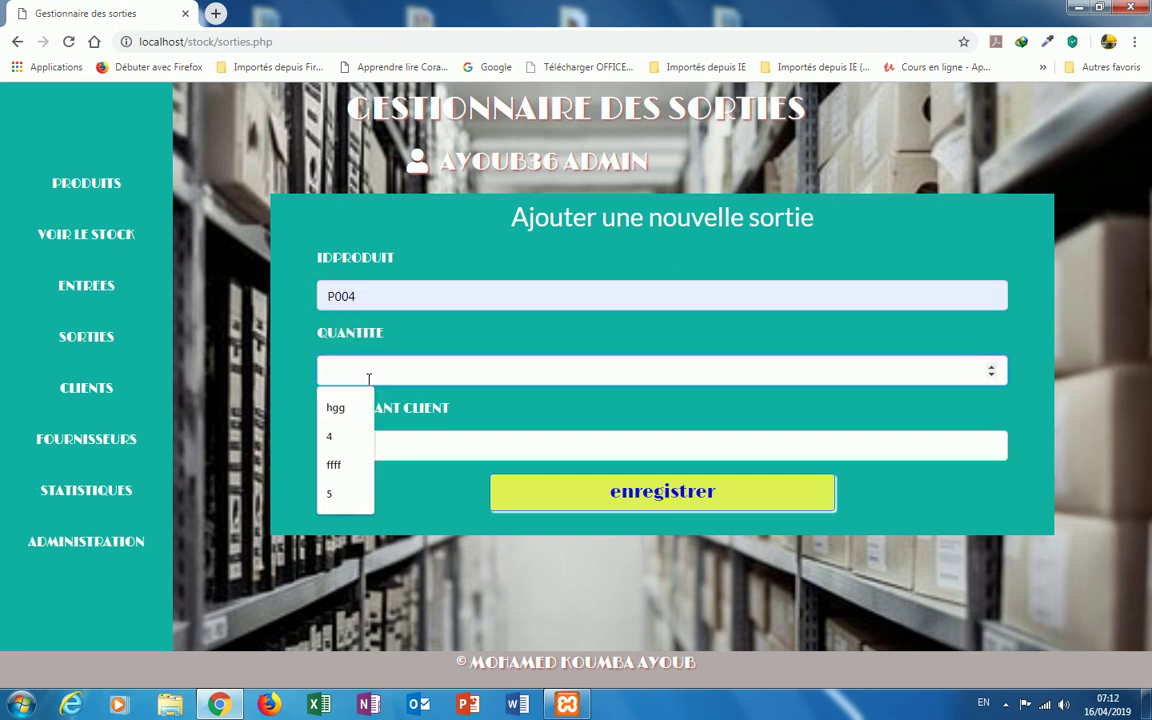
text(3)
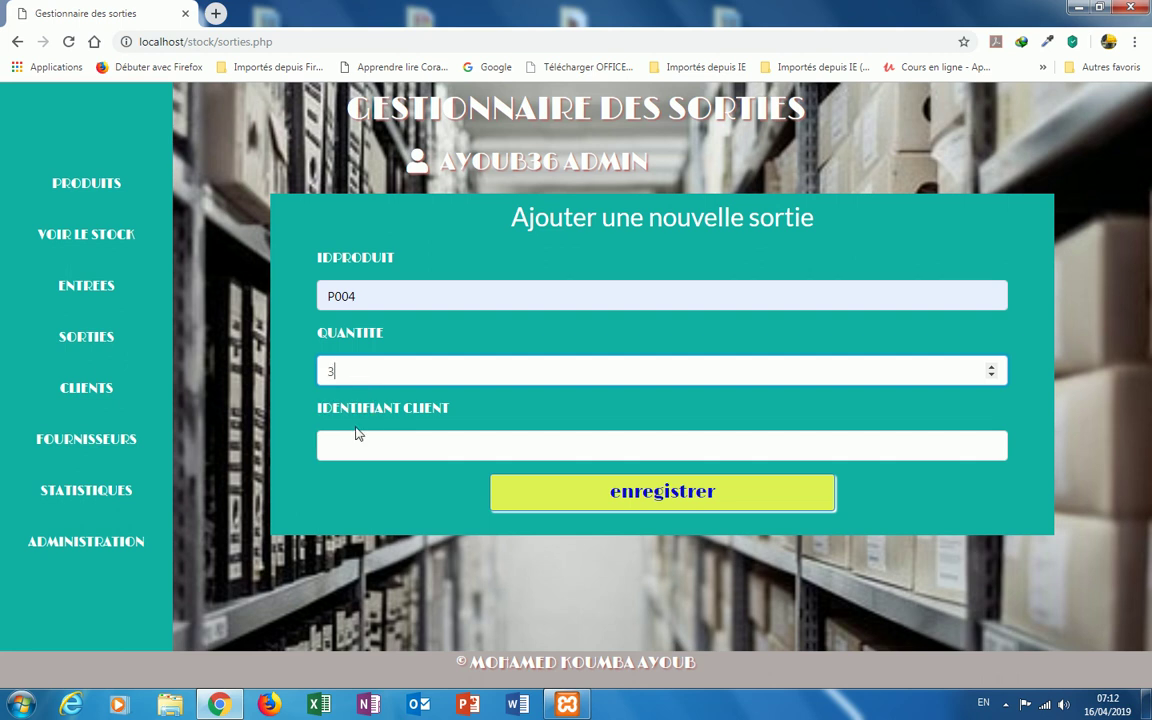
click(358, 435)
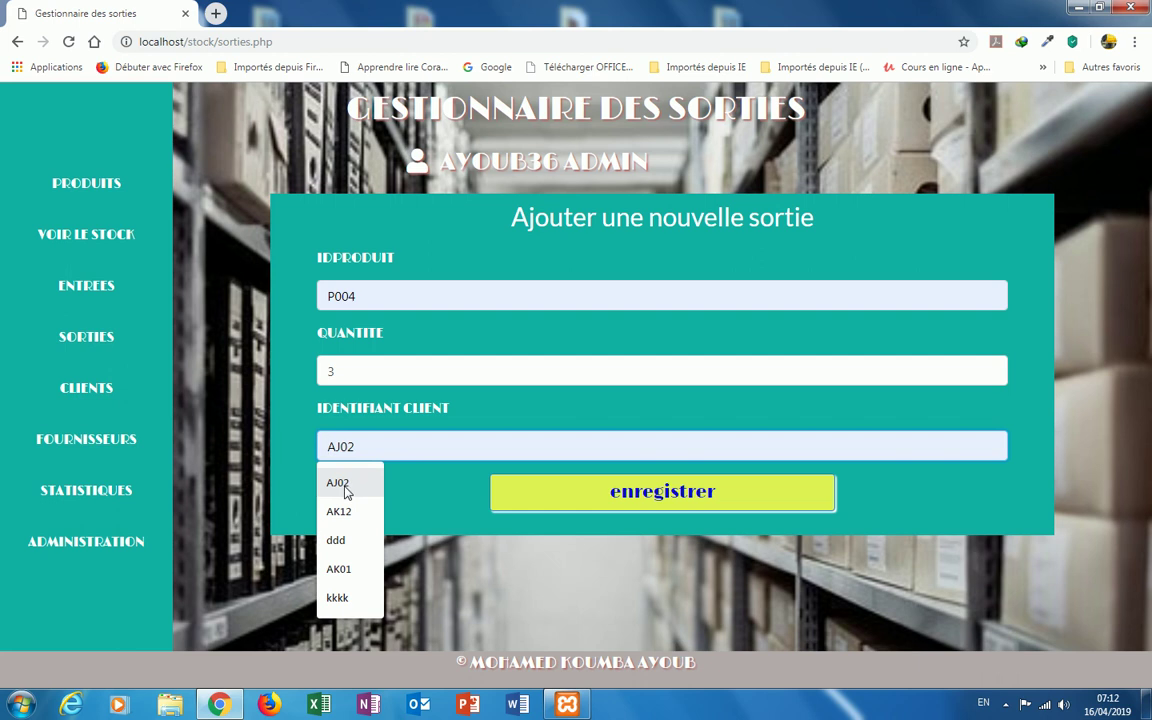
click(347, 486)
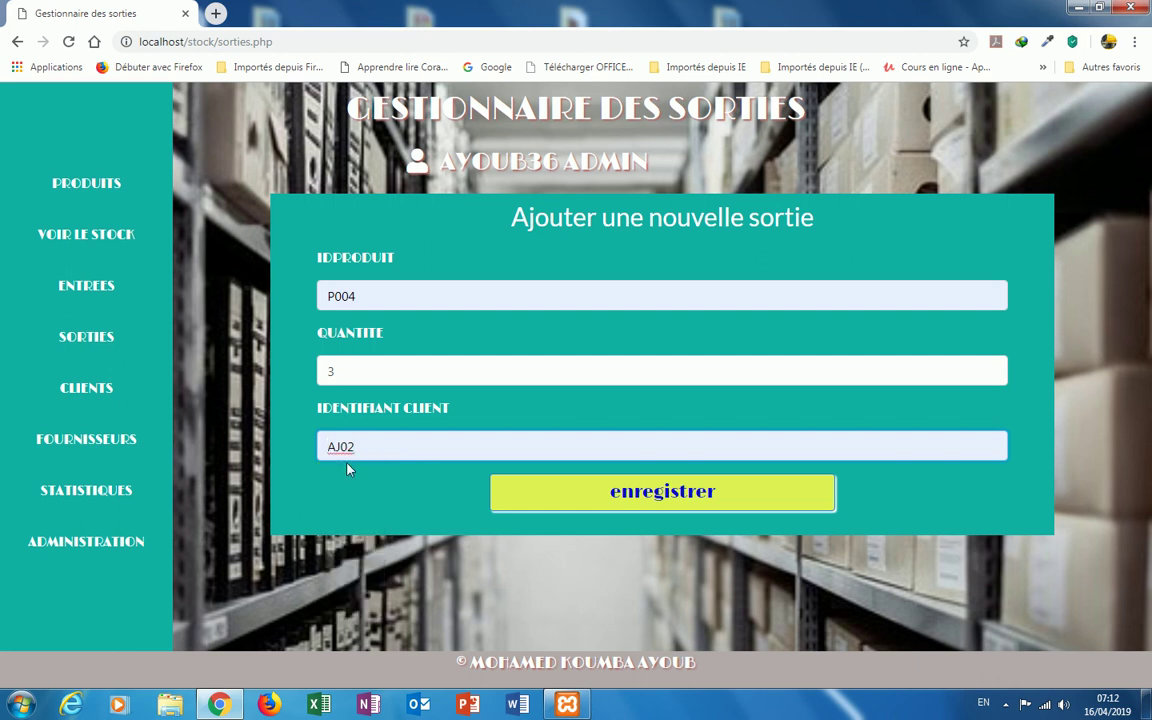
click(640, 493)
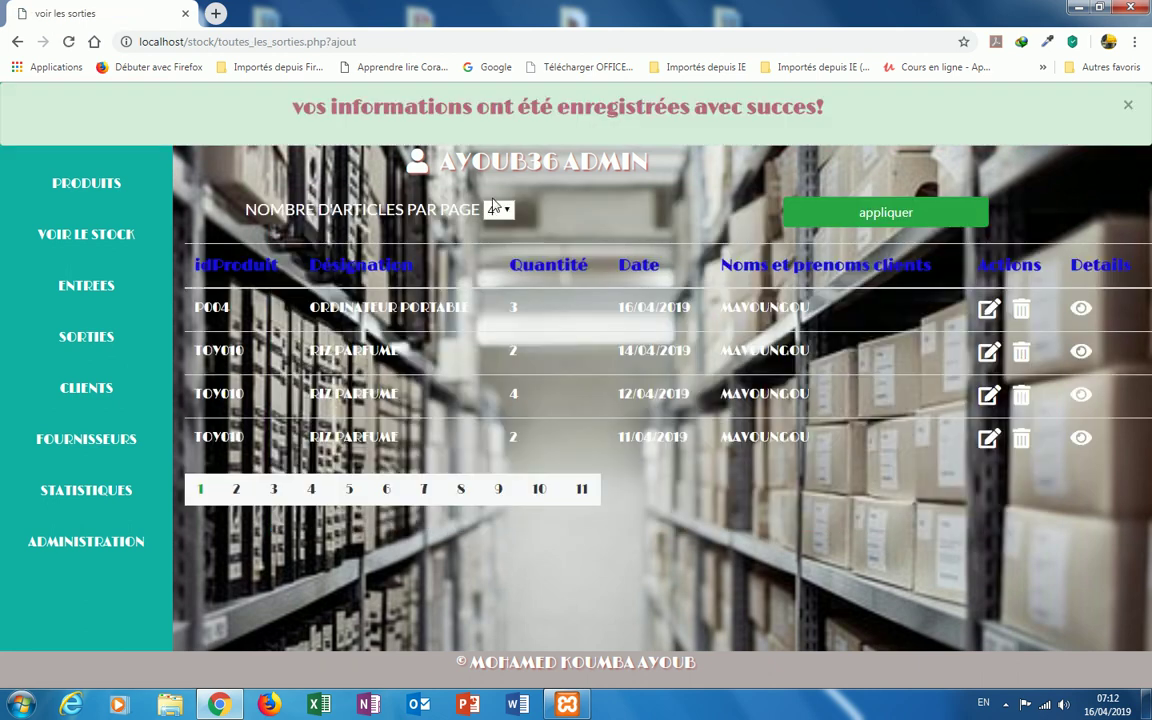
Step: Close the success banner, view P004's exit details, and return to the exits list
click(1130, 108)
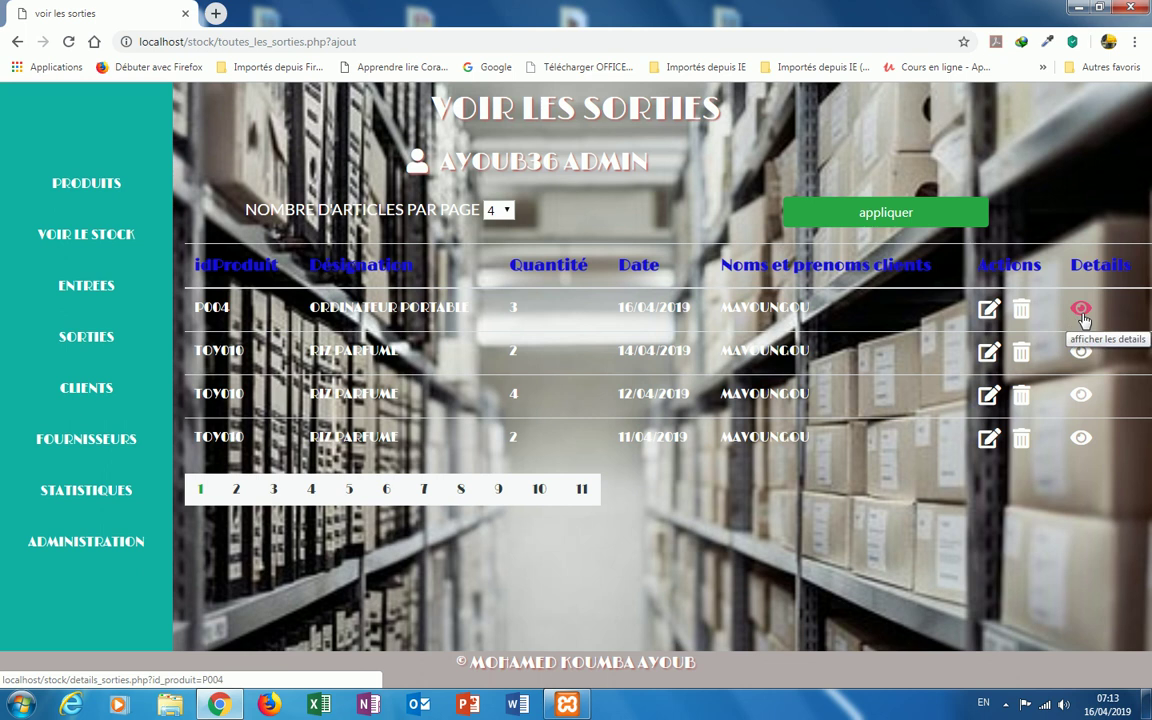
click(1081, 312)
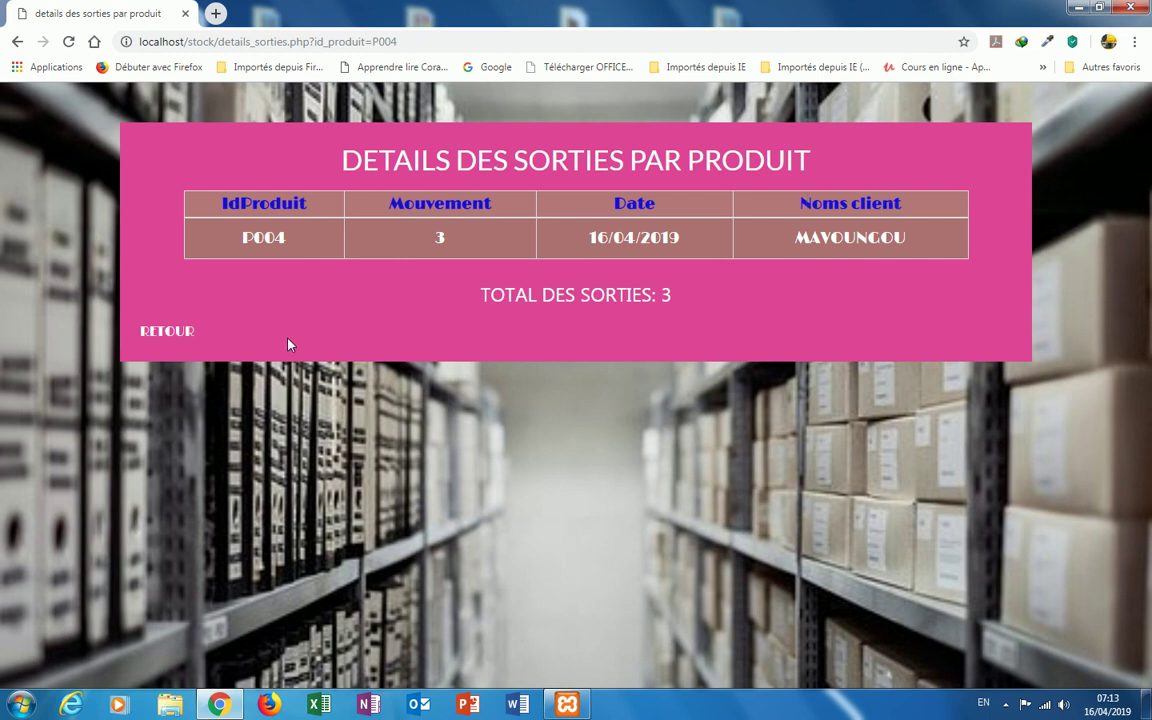
click(184, 340)
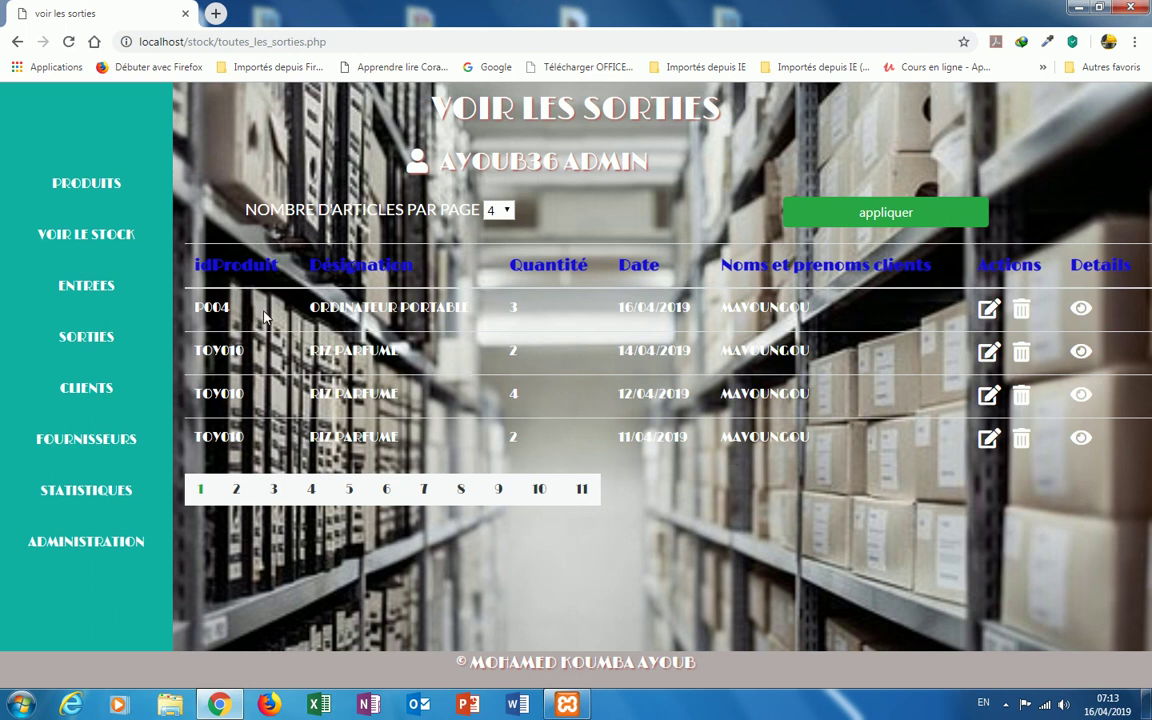
Step: Show the stock overview with each product's stock, minimum stock and availability, e.g. P004 ORDINATEUR PORTABLE
click(133, 242)
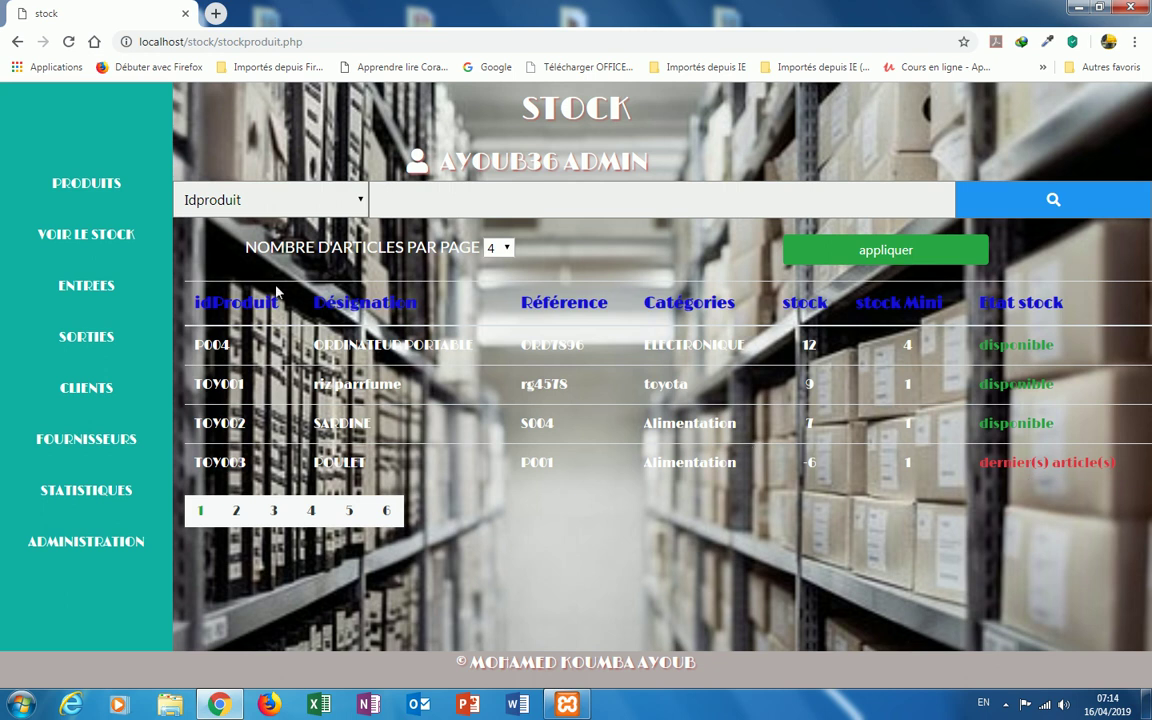
Step: Bring up the add-client form and enter the client's full name, correcting the typos
click(113, 393)
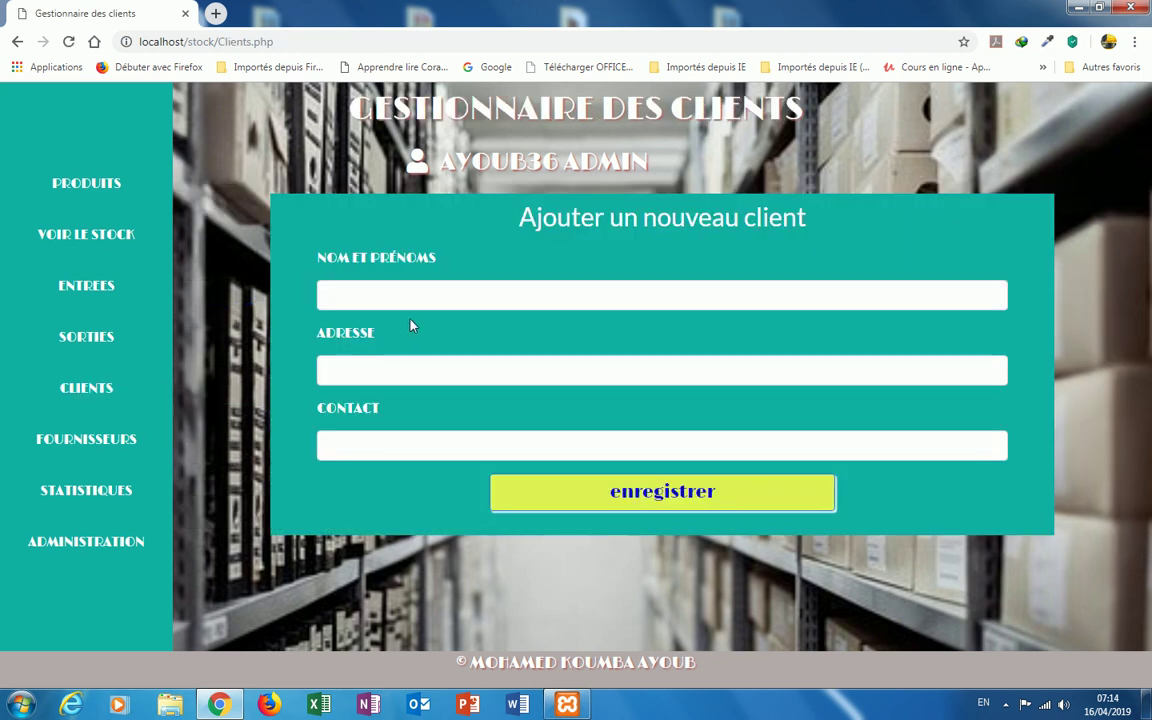
click(343, 298)
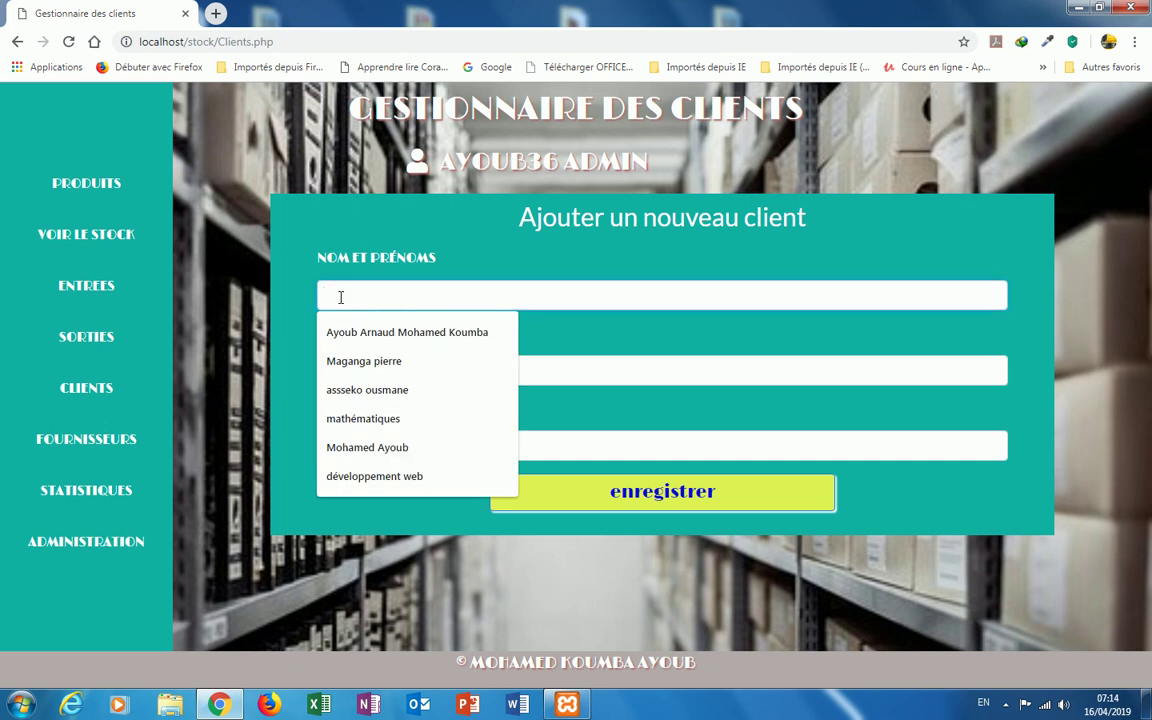
text(D)
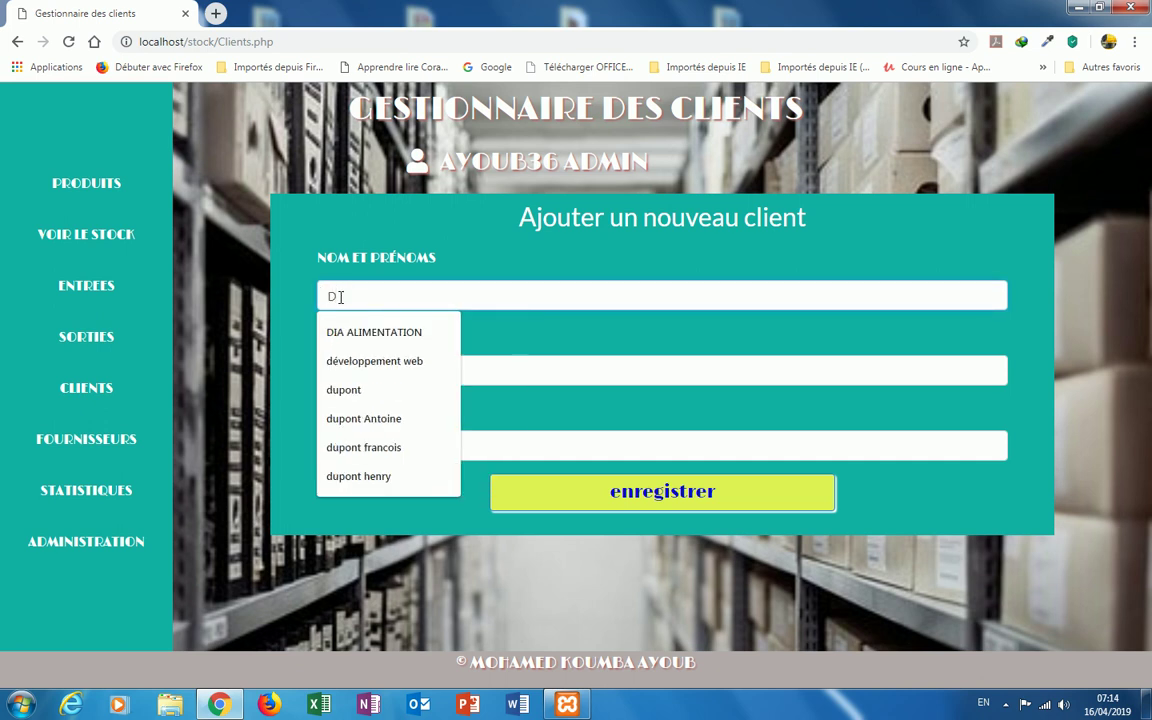
key(BackSpace)
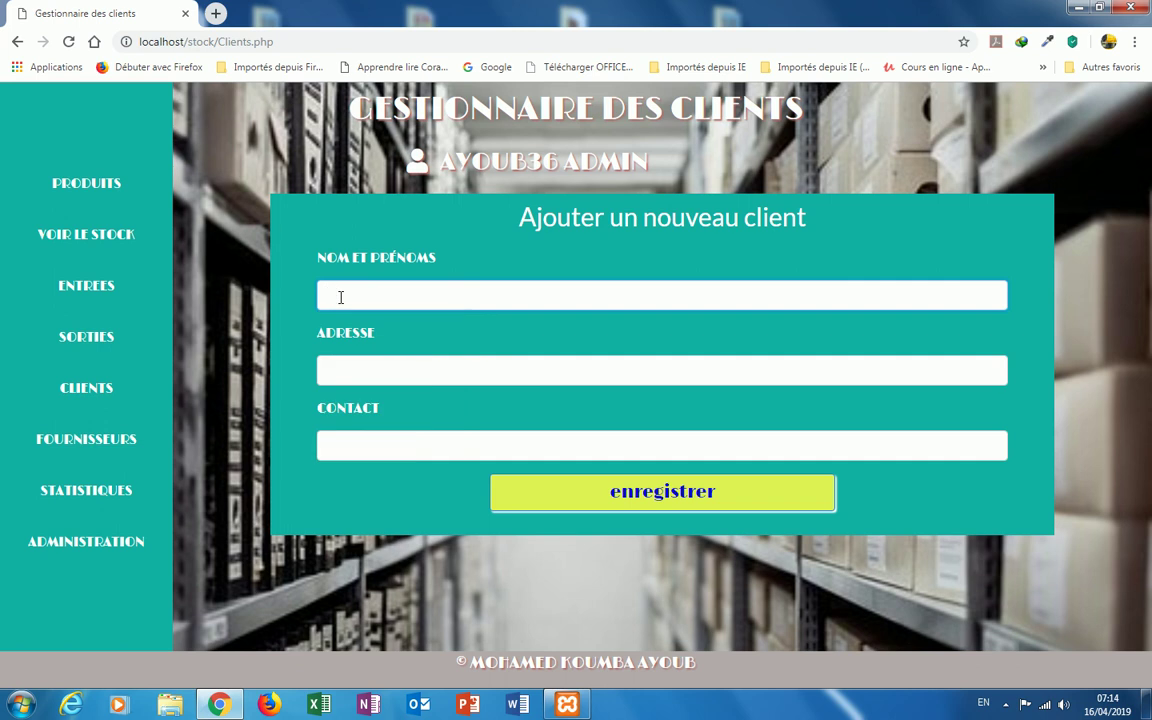
text(MAGANGA)
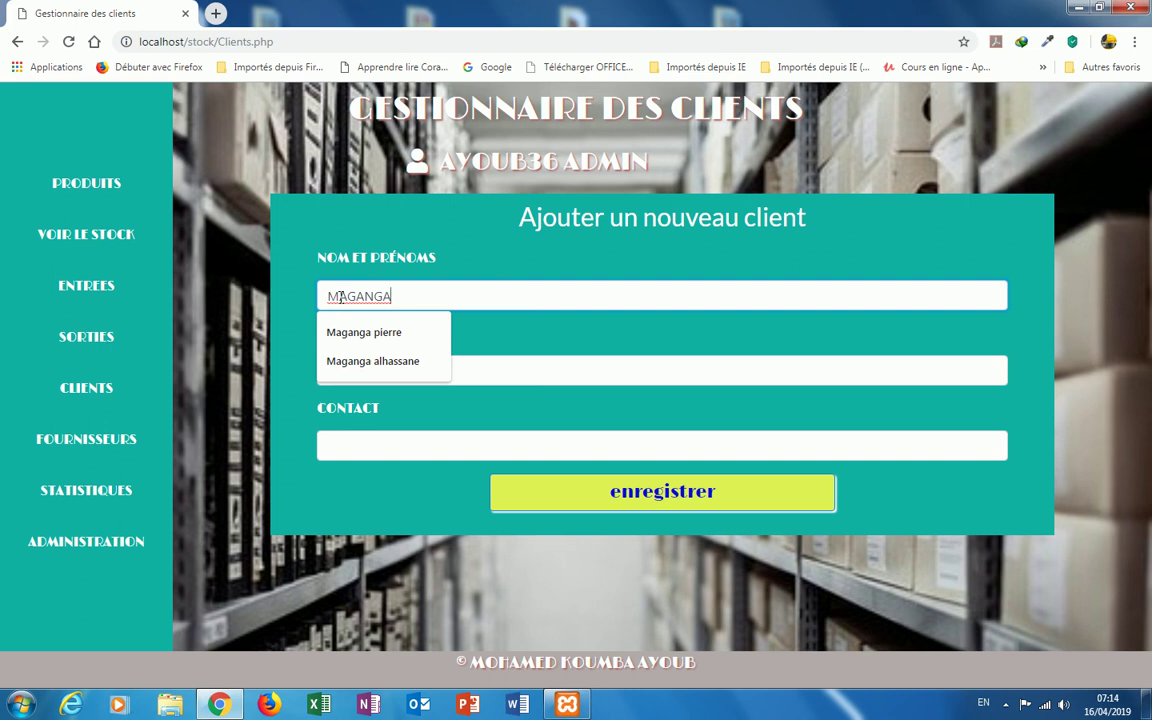
key(BackSpace)
key(BackSpace)
key(BackSpace)
key(BackSpace)
key(BackSpace)
key(BackSpace)
key(BackSpace)
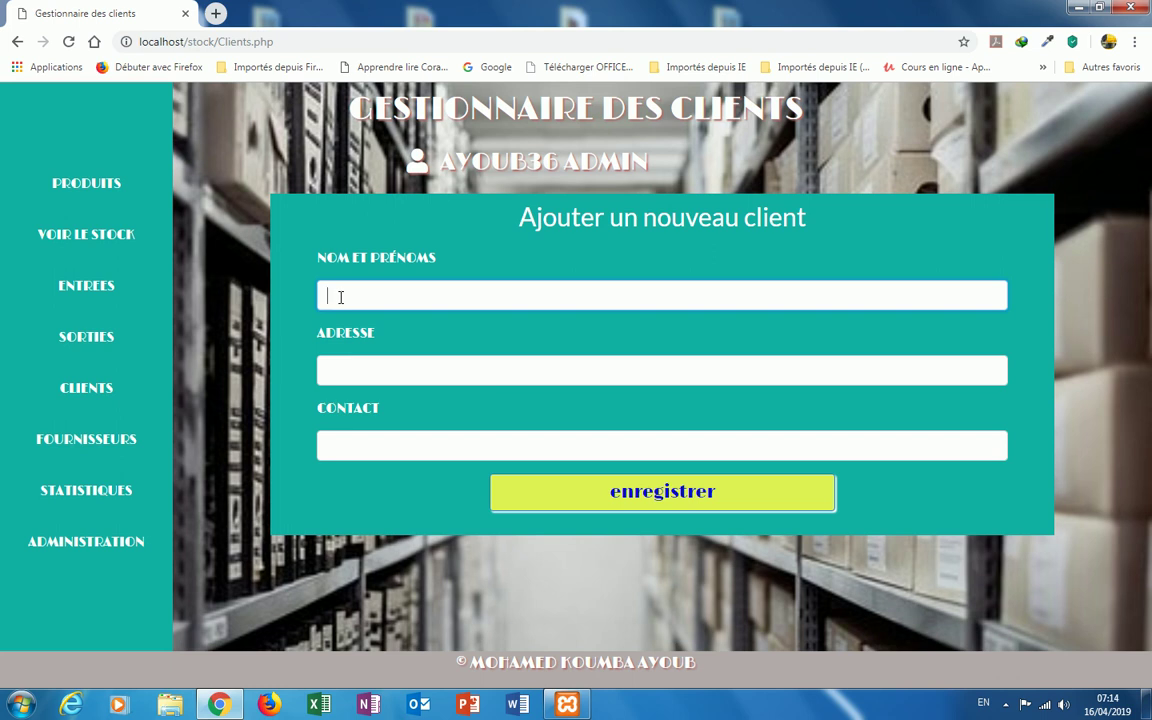
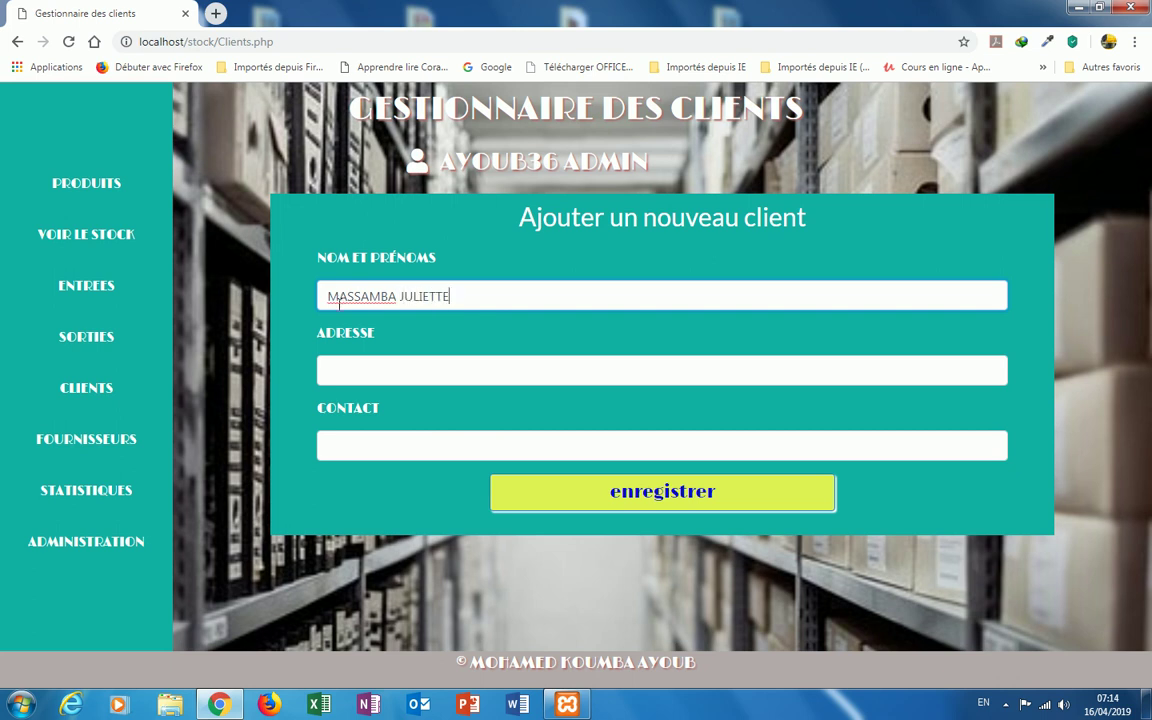
Step: Enter the client's address and phone number, then save the new client
click(342, 364)
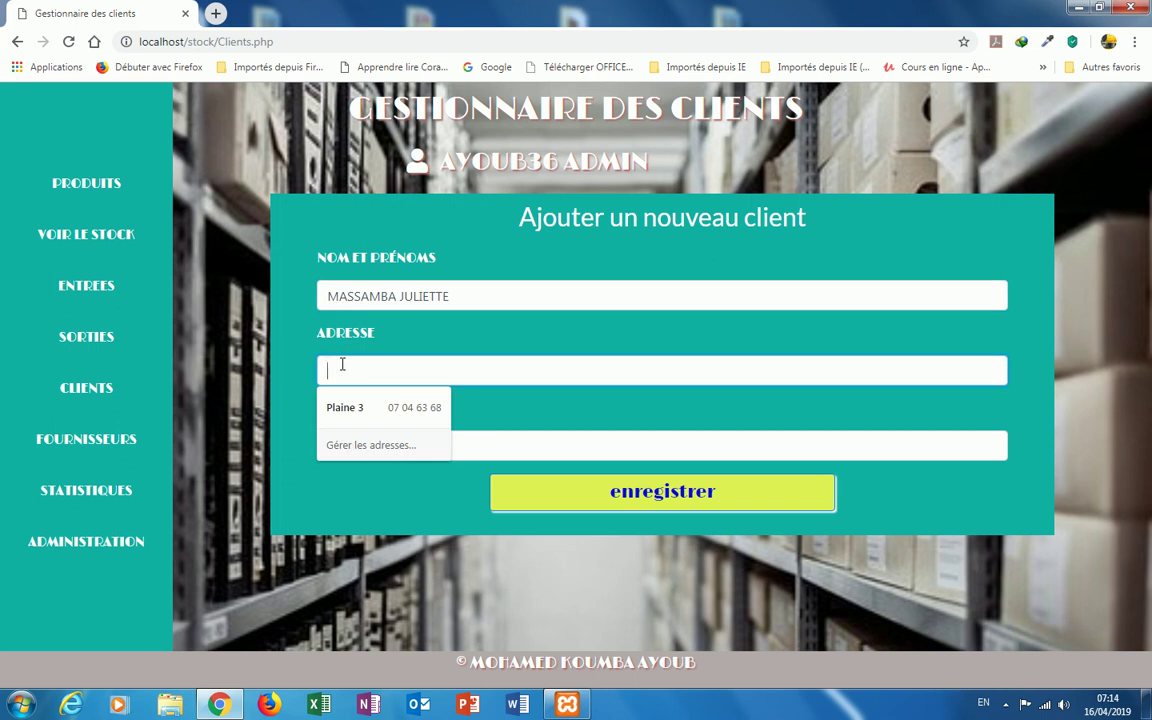
text(LOUIS)
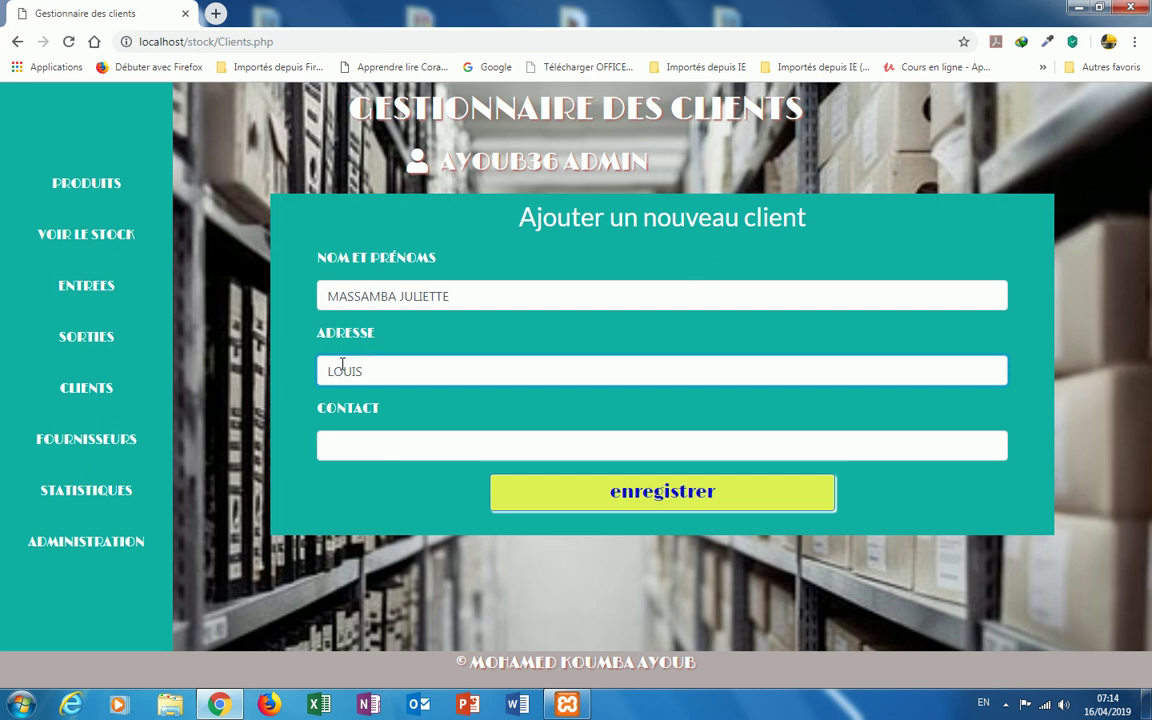
key(BackSpace)
key(BackSpace)
key(BackSpace)
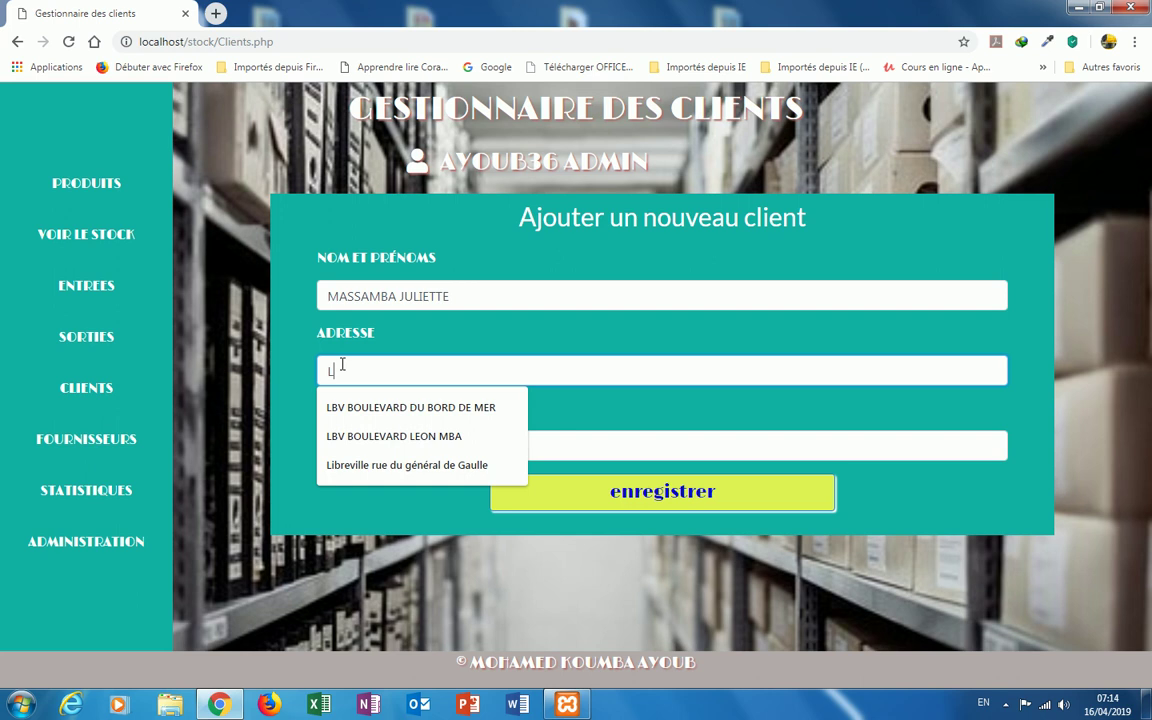
text(IBRE)
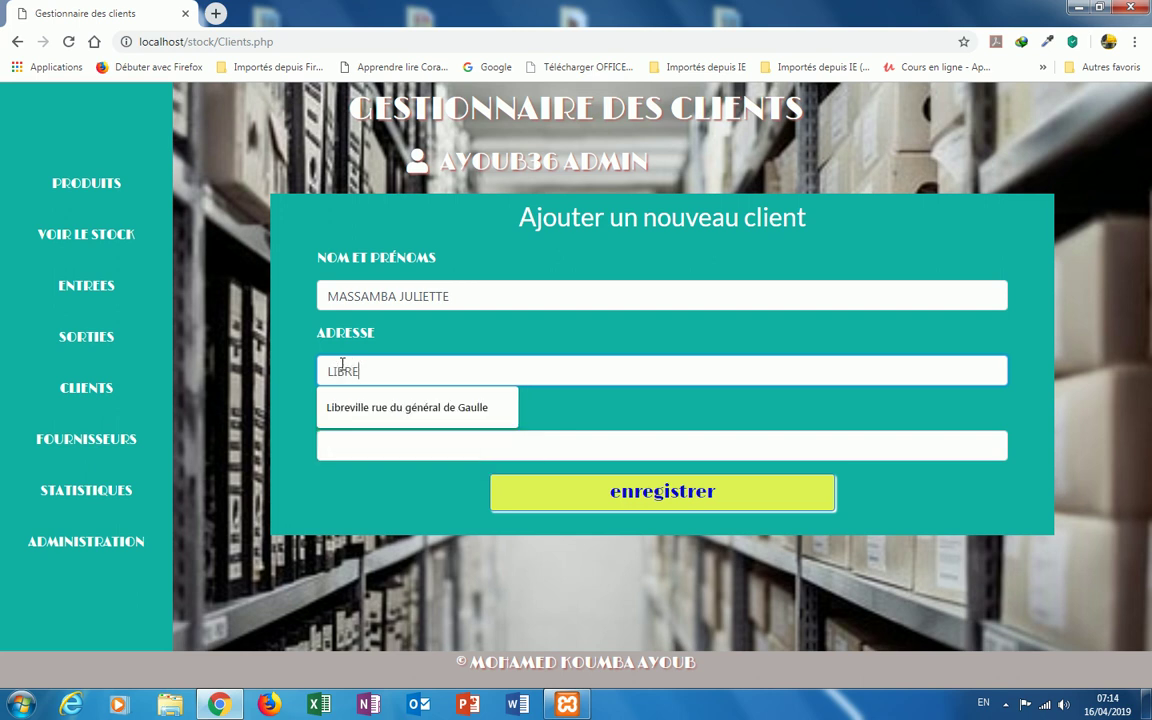
text(VILLE LOUIS)
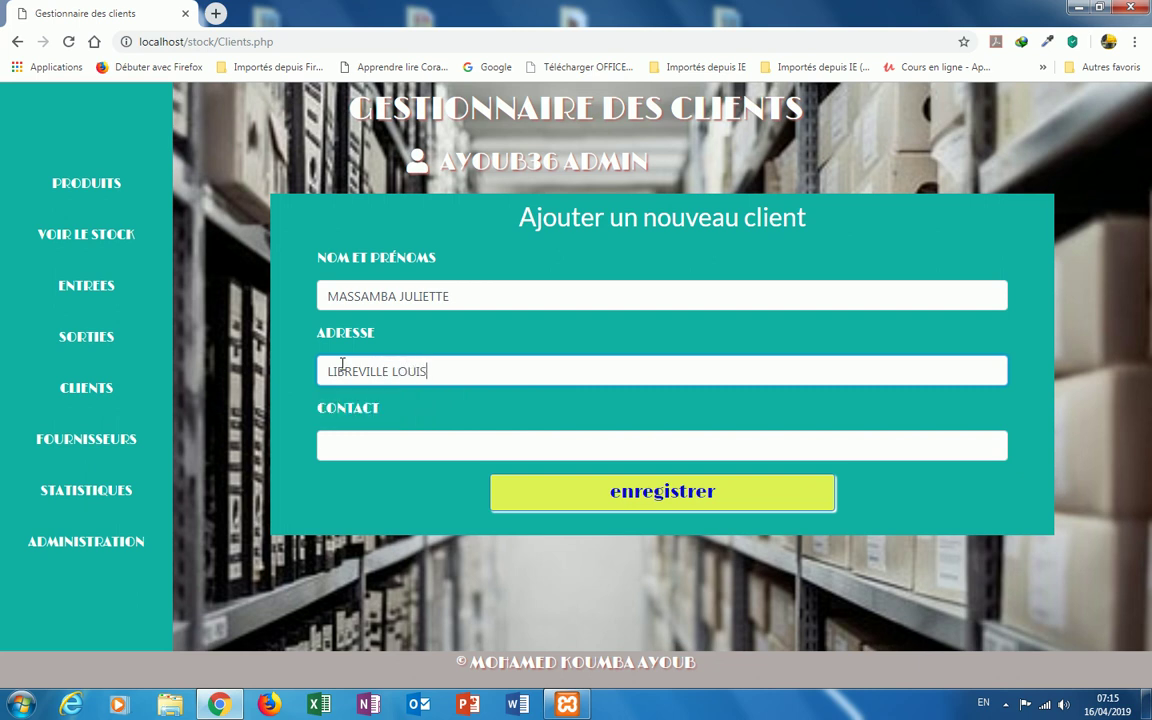
click(355, 449)
text(0478)
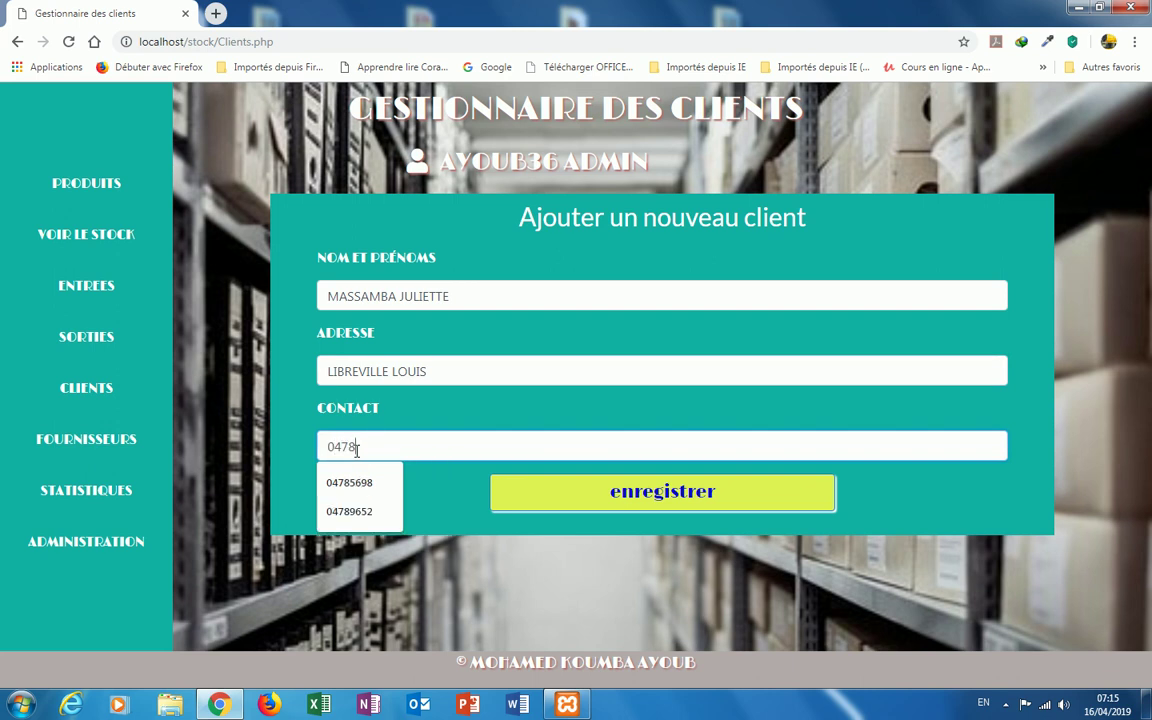
text(9645)
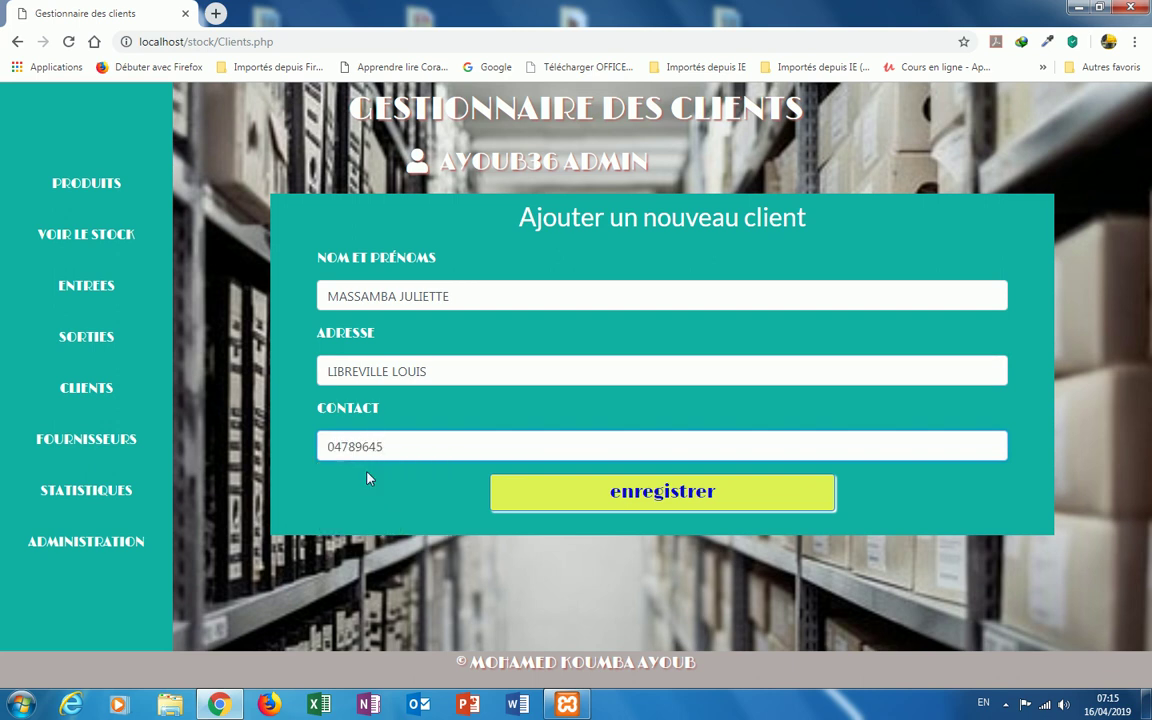
click(592, 494)
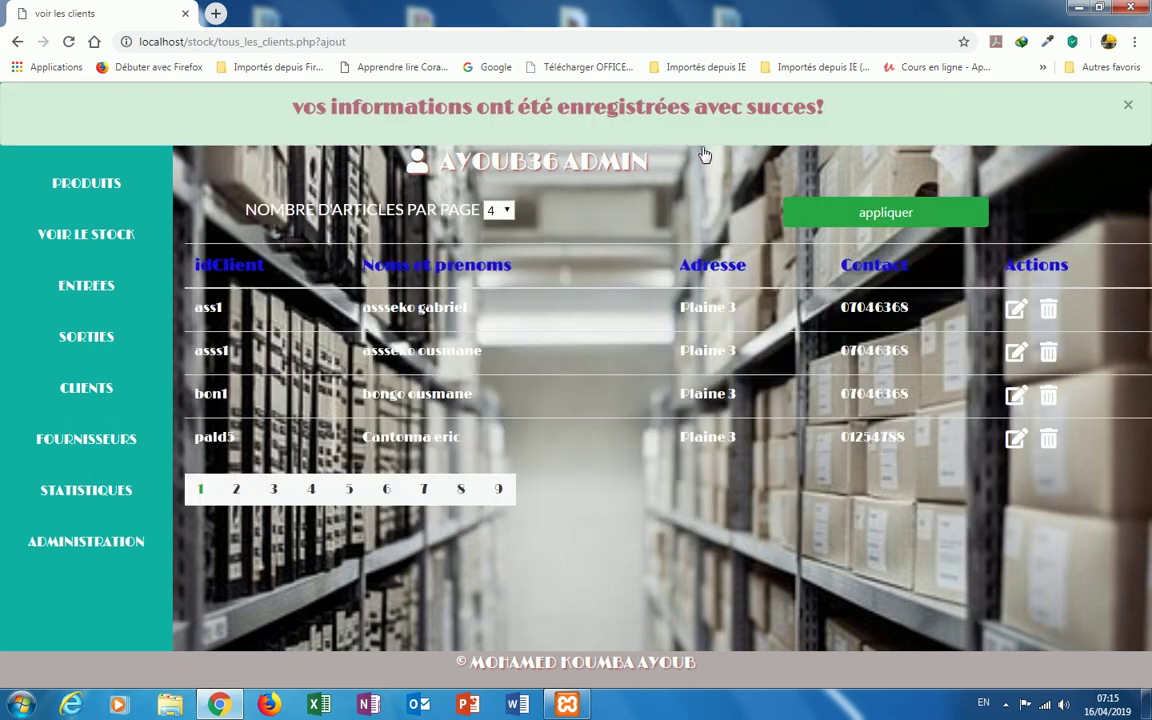
Step: Dismiss the client-saved banner and go to page 2 of the client list
click(1126, 106)
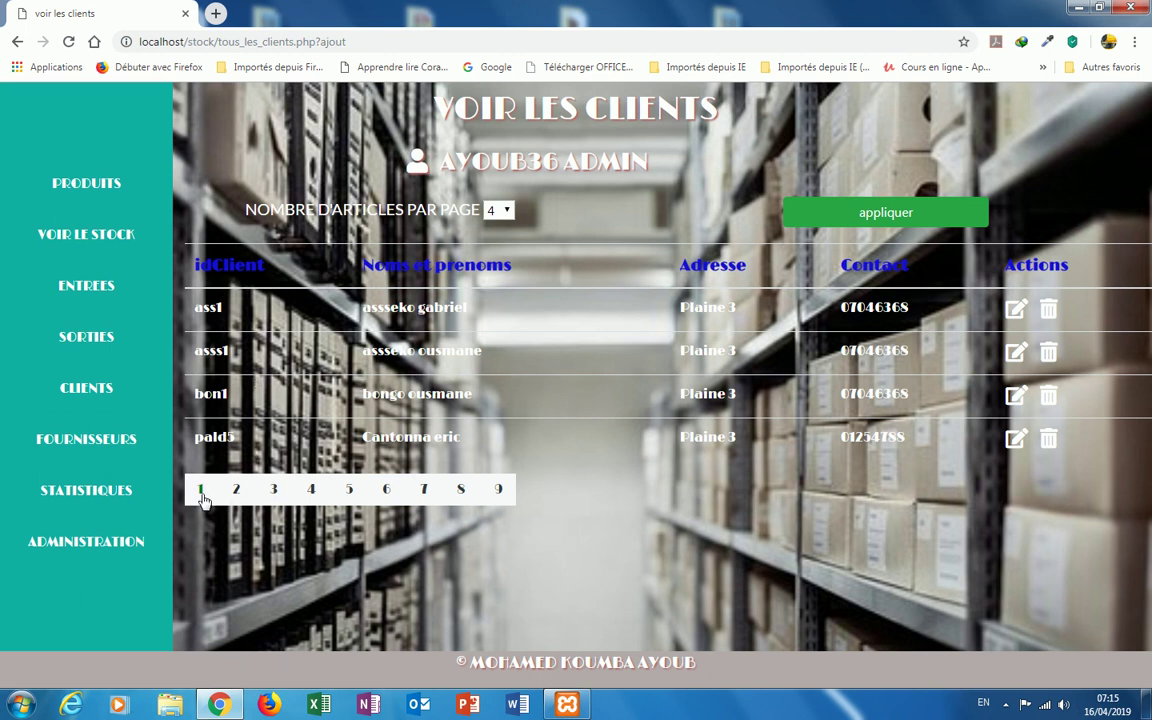
click(236, 490)
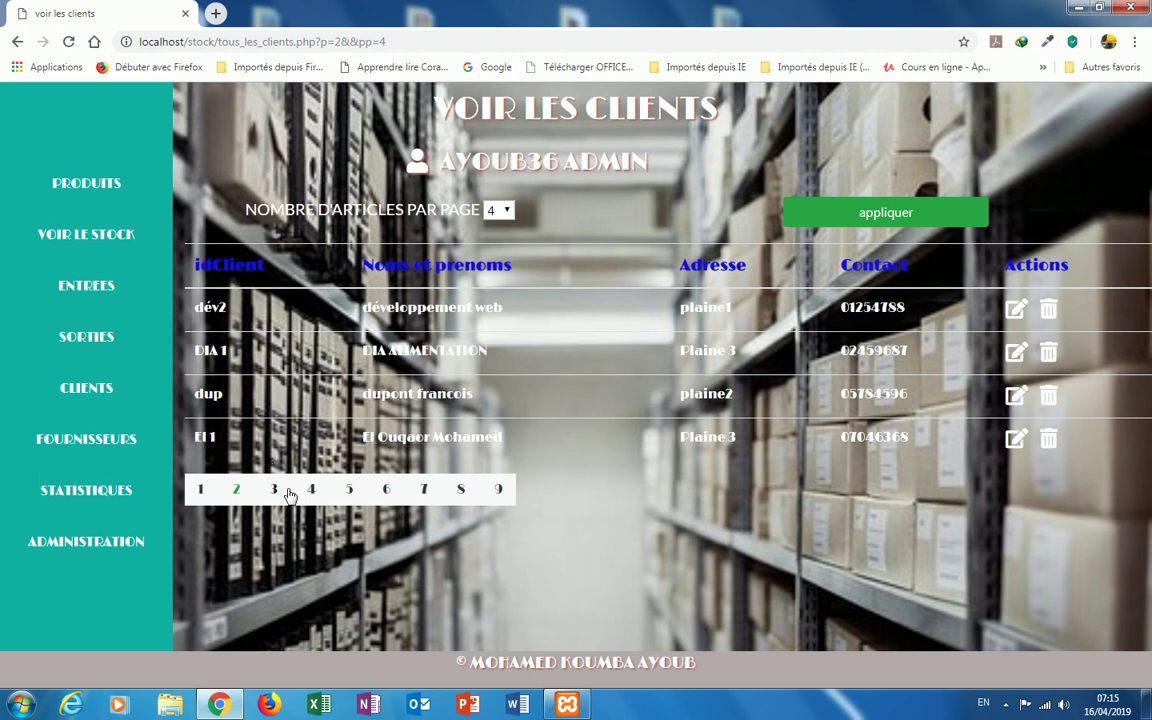
Step: Page through the client list to pages 3, 4 and then 5
click(275, 491)
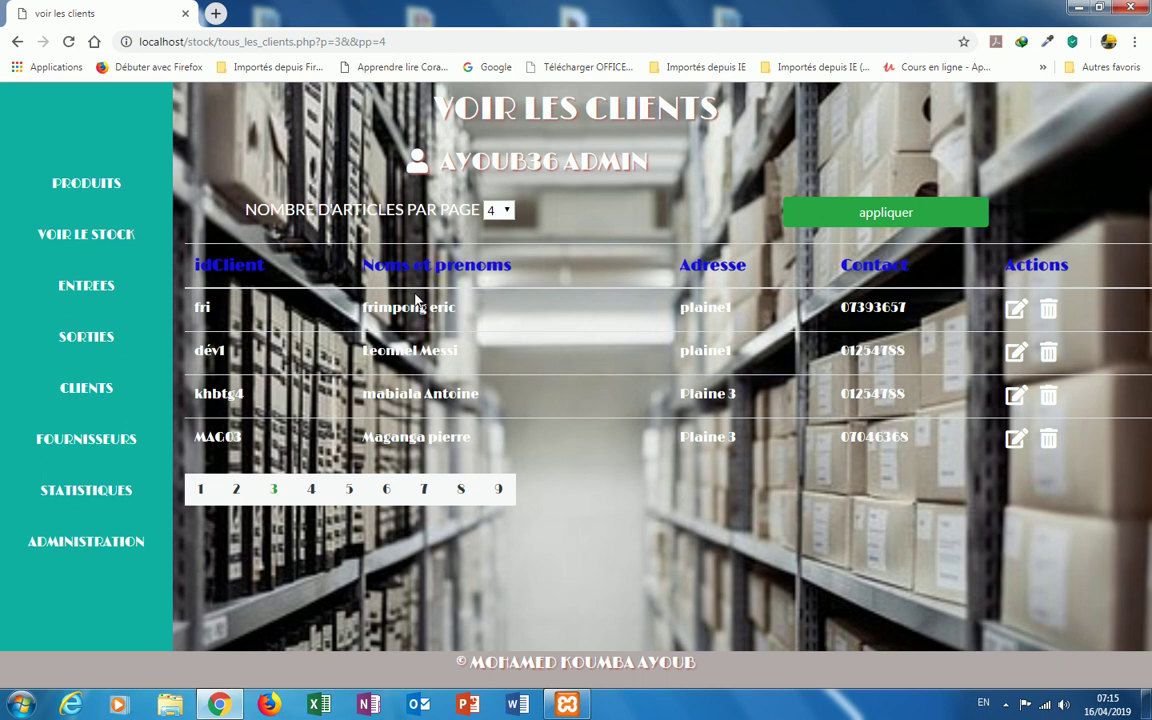
click(310, 488)
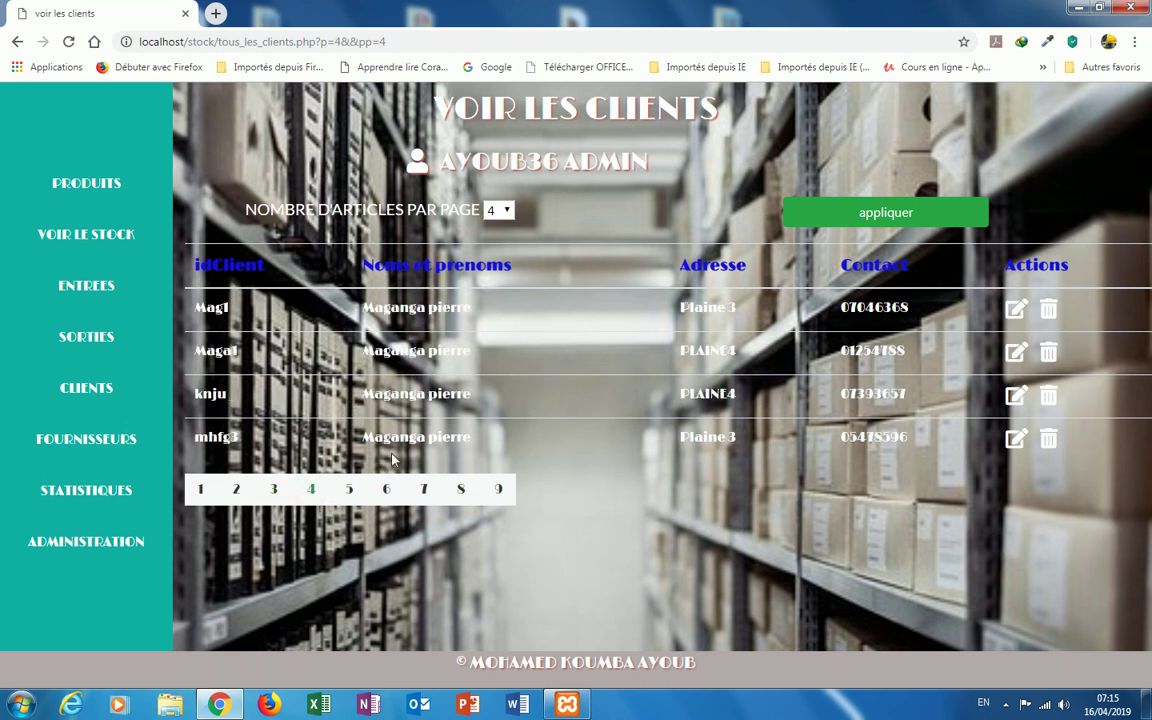
click(349, 492)
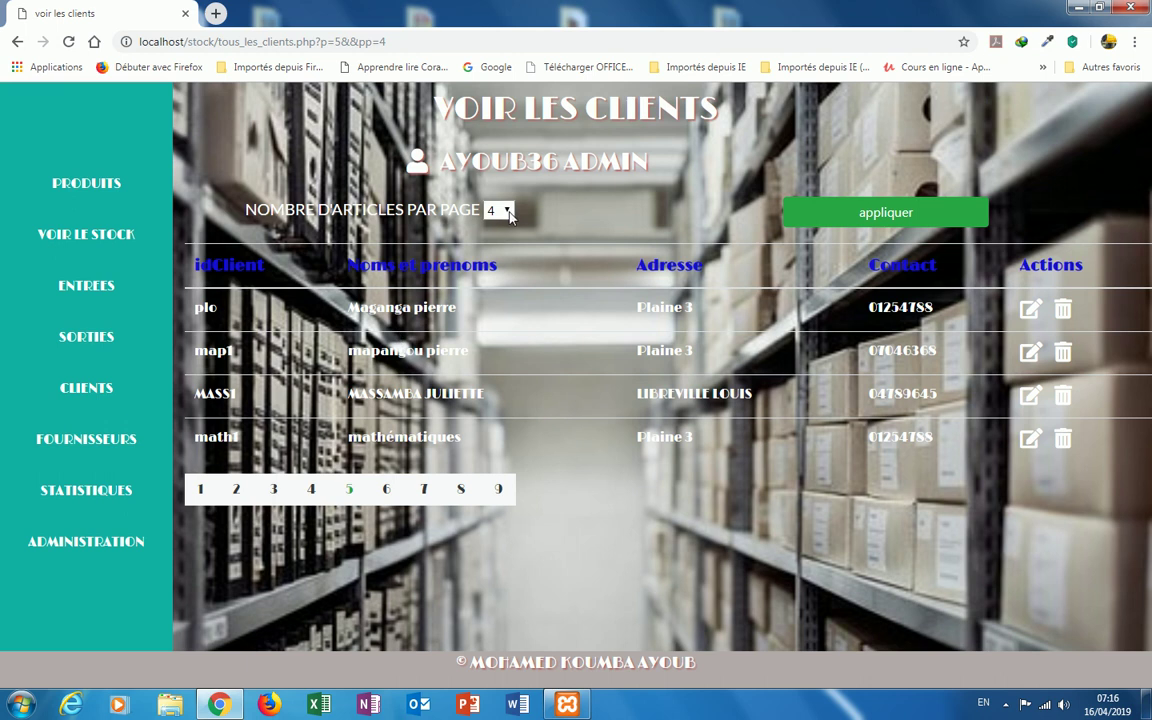
Step: Set the client list to 8 items per page after briefly trying 6, then scroll the results
click(508, 213)
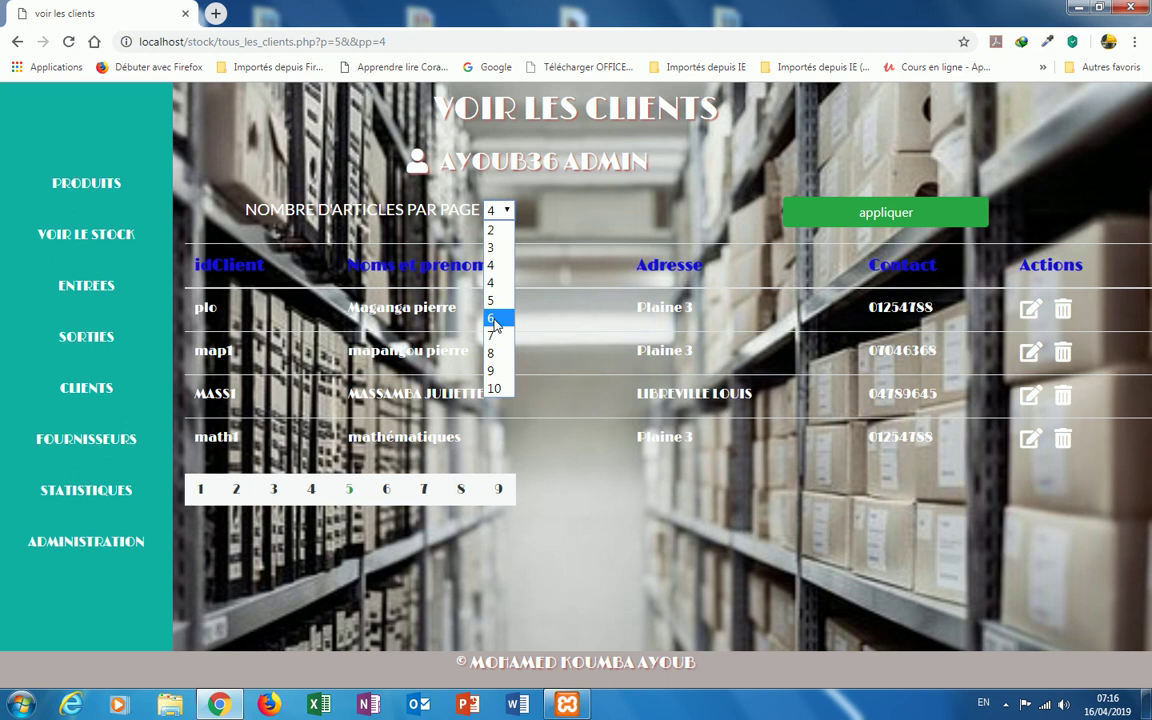
click(494, 320)
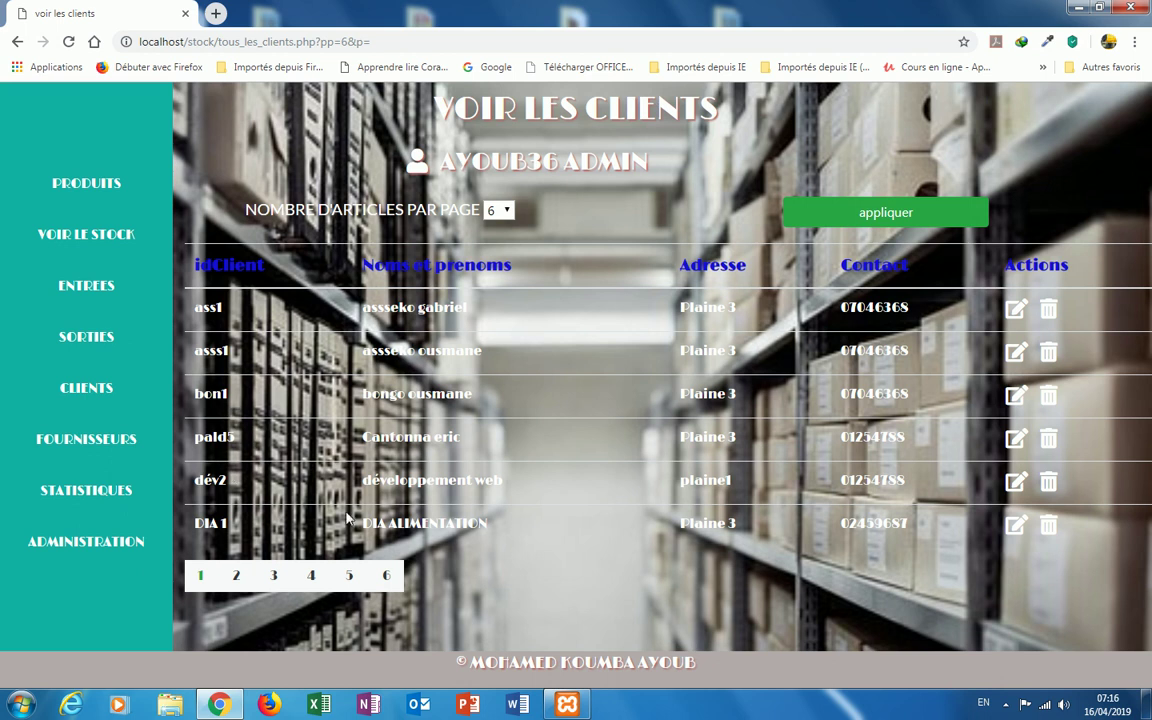
click(507, 212)
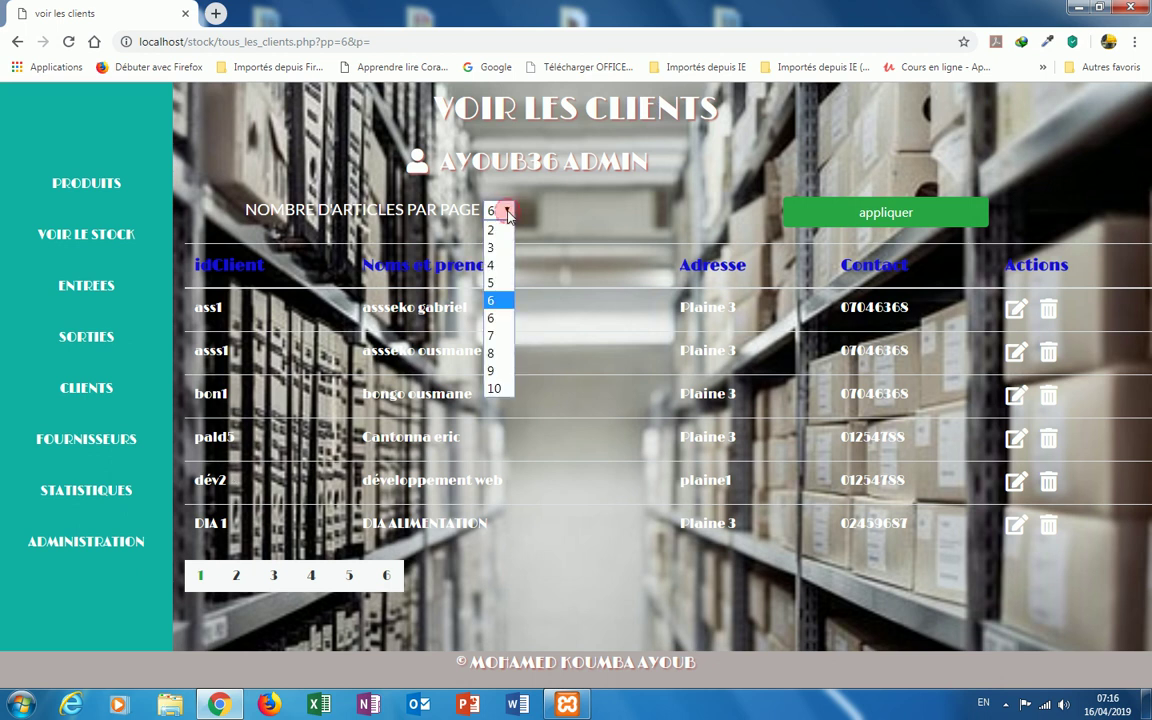
click(497, 353)
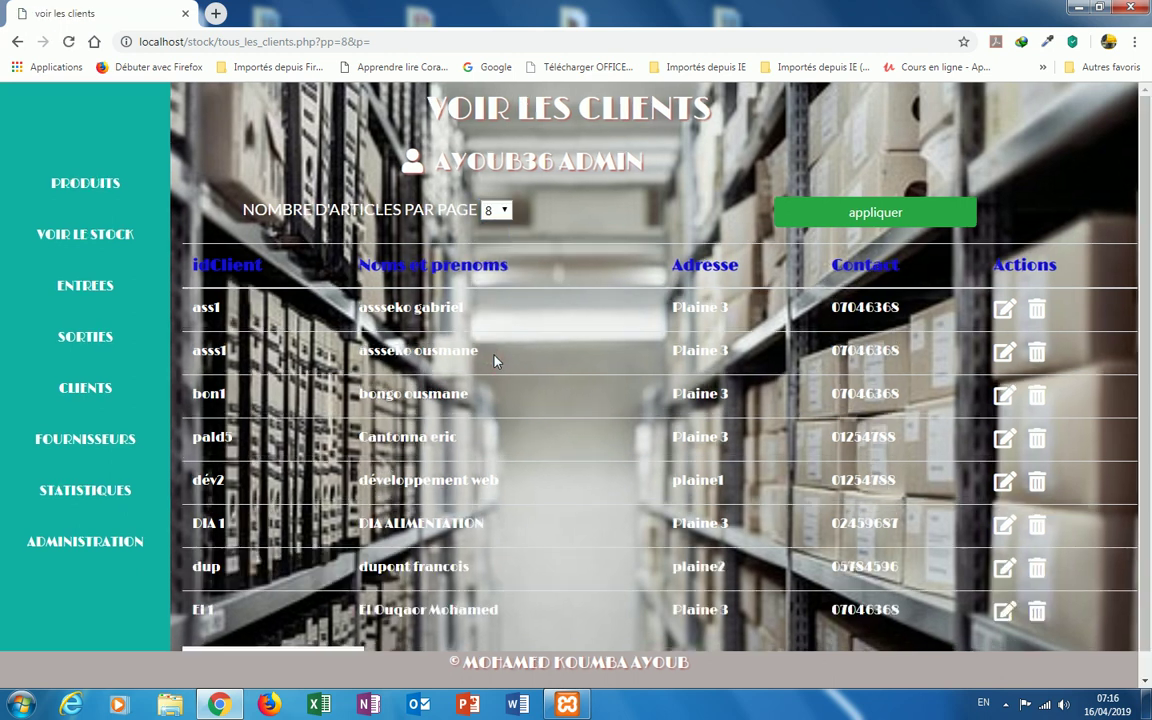
scroll(522, 363, down, 2)
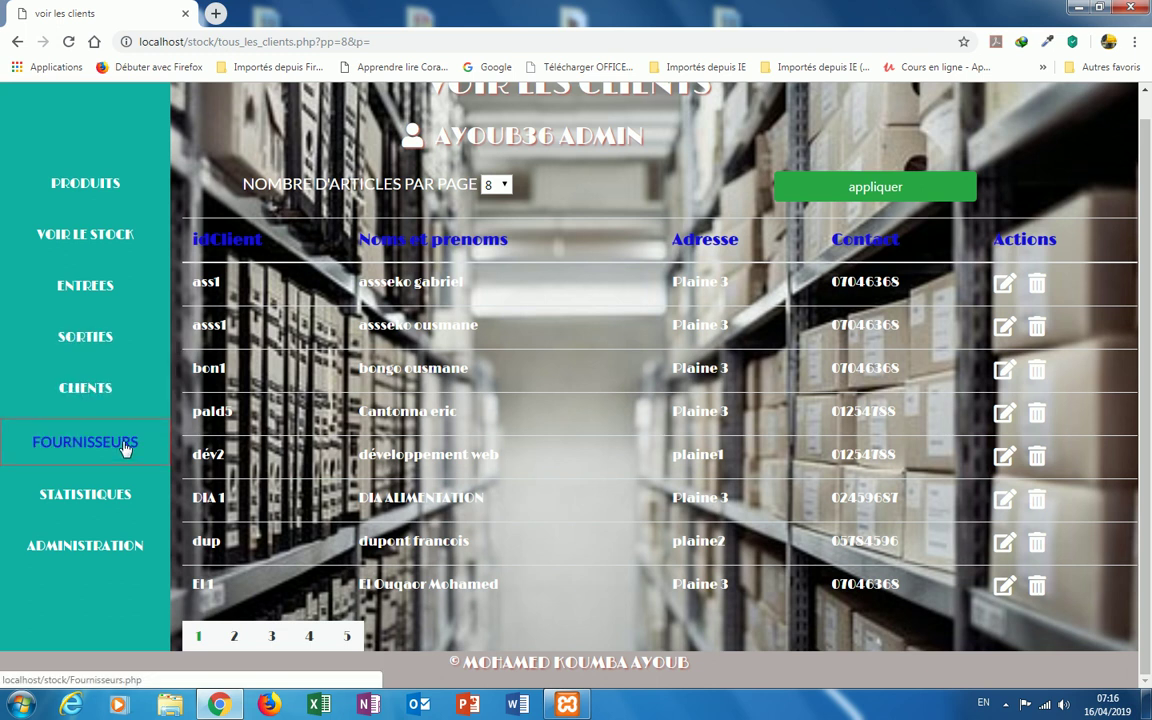
Step: Add supplier DE LA MARTINE with its address and contact number, and save the record
click(126, 449)
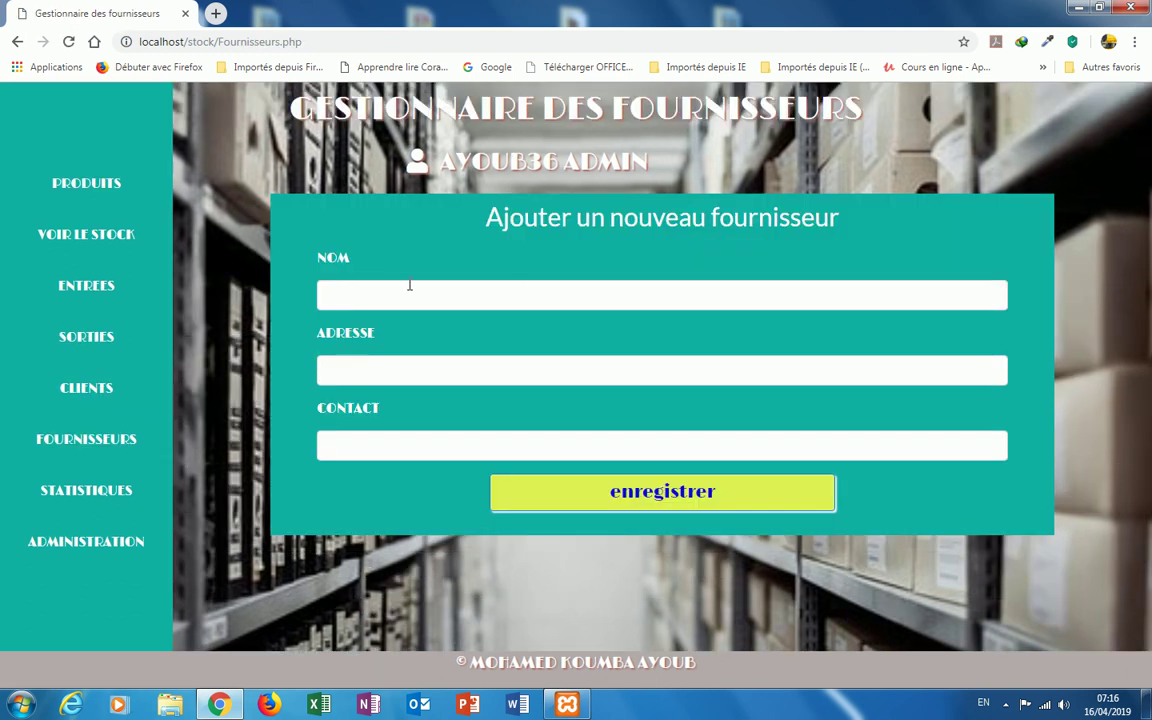
click(349, 300)
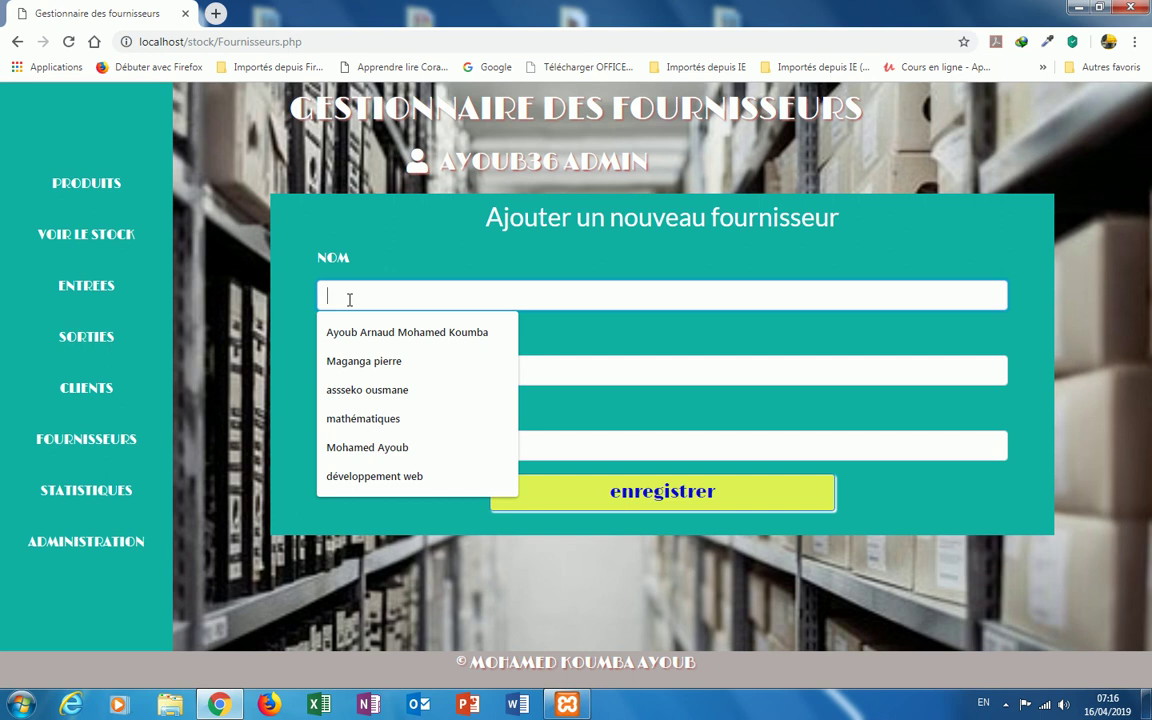
text(D)
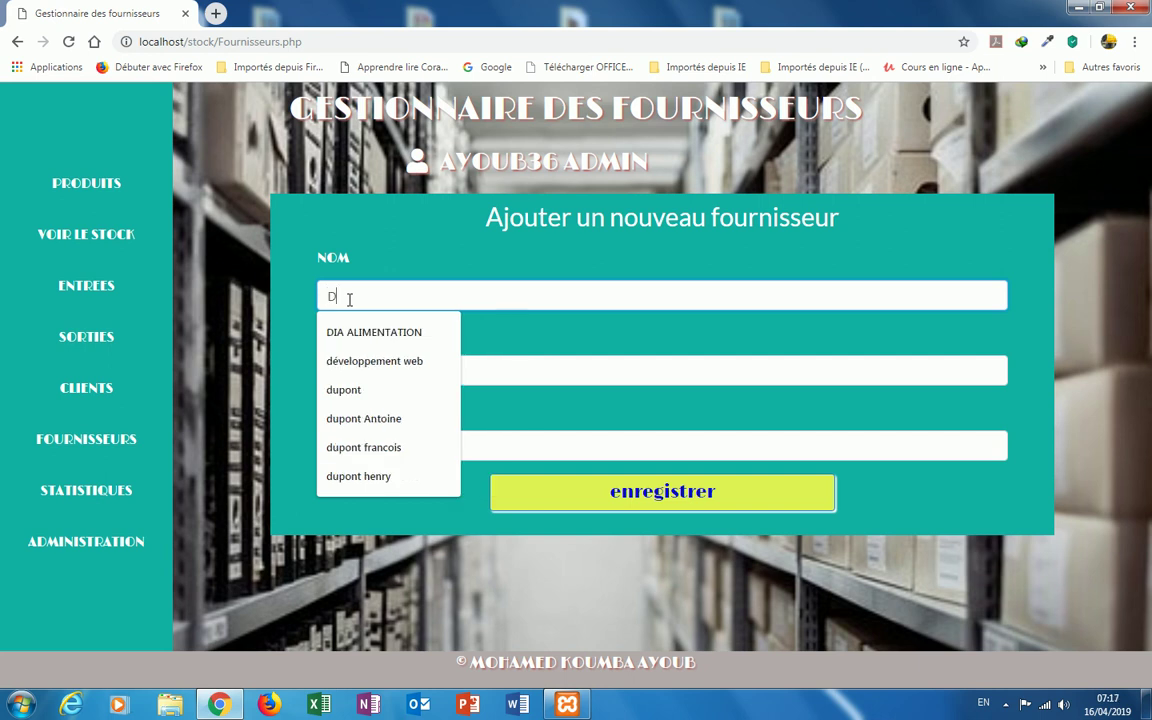
text(E LA MAR)
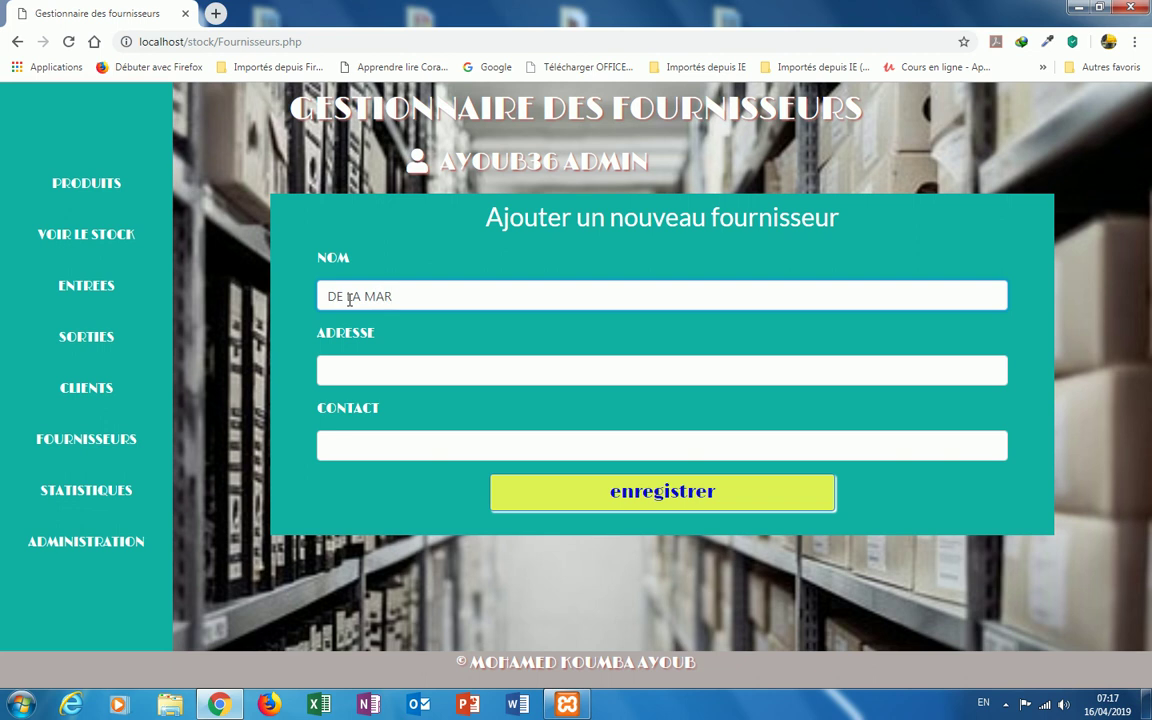
text(TINE)
click(338, 365)
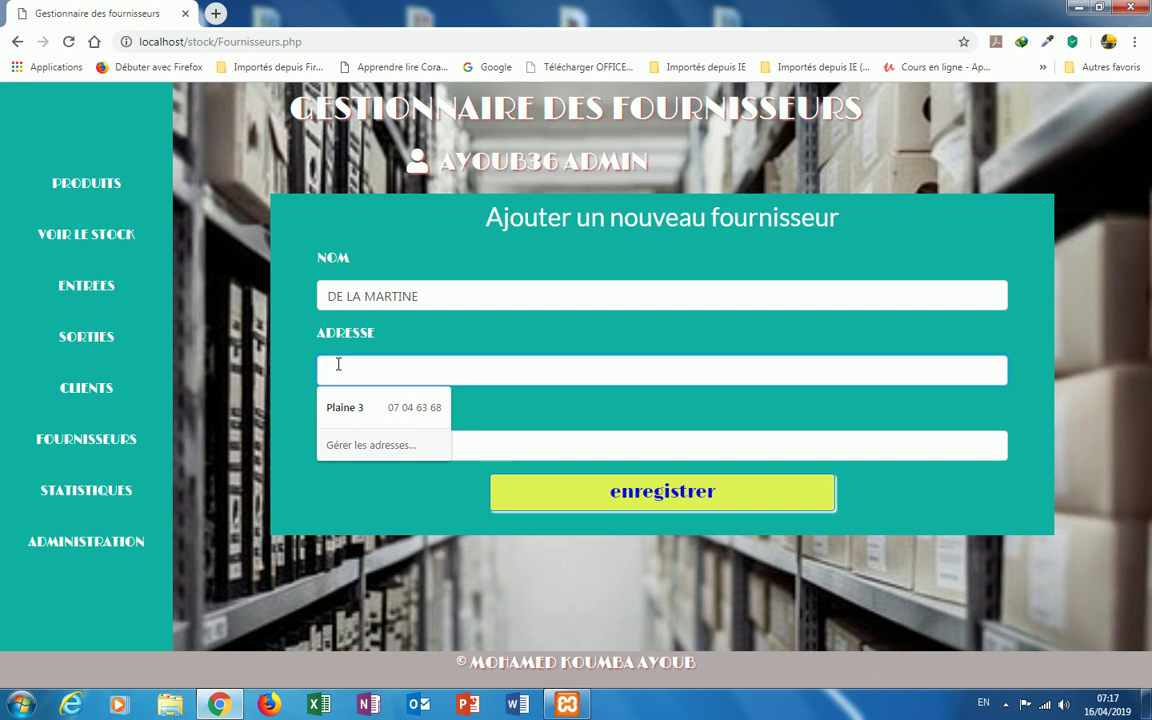
text(PORT)
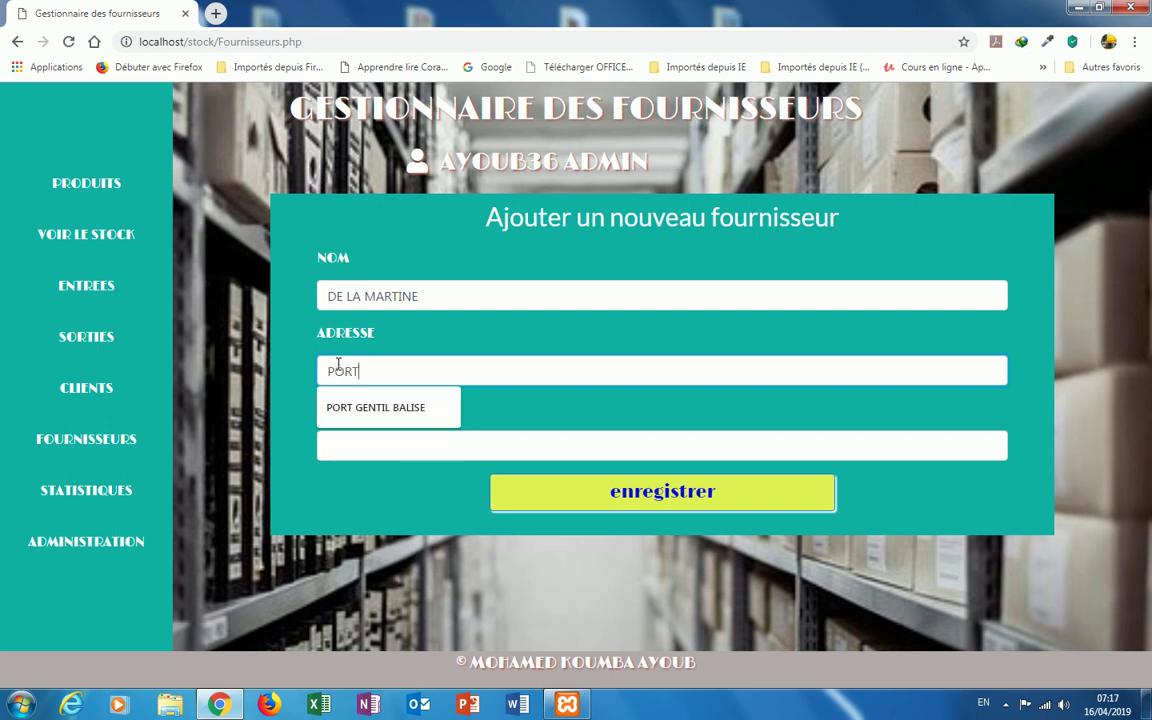
text( GENTIL MARCHE)
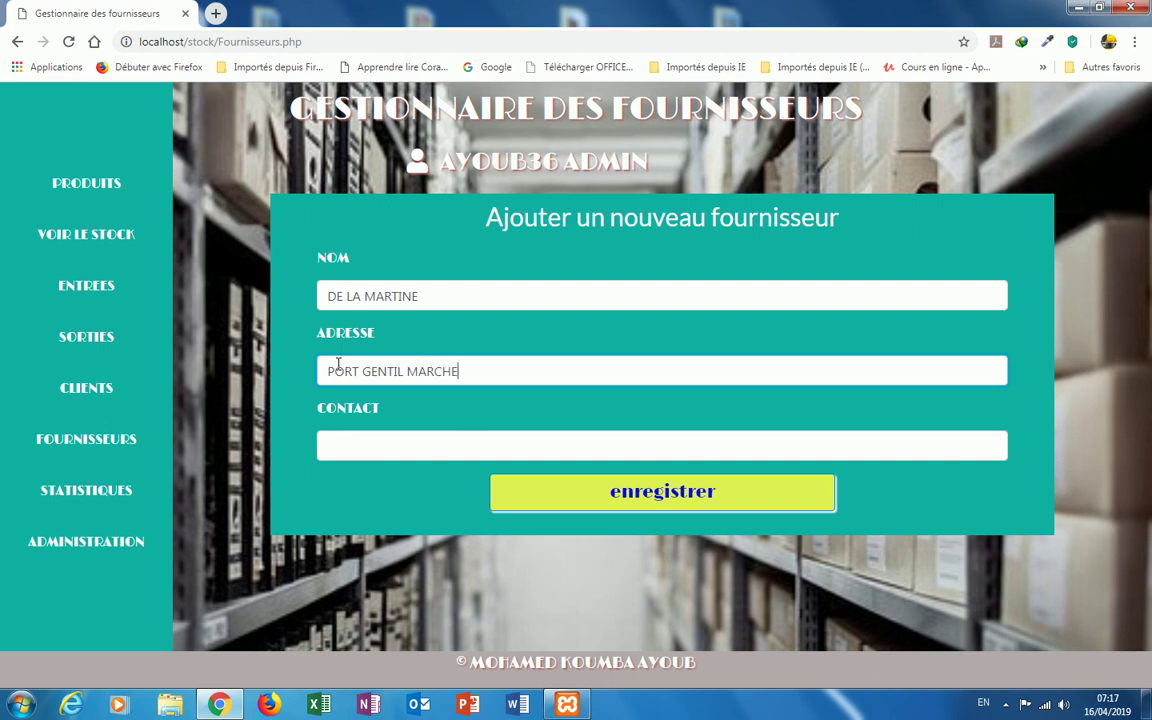
text( BALISE)
click(334, 436)
text(01)
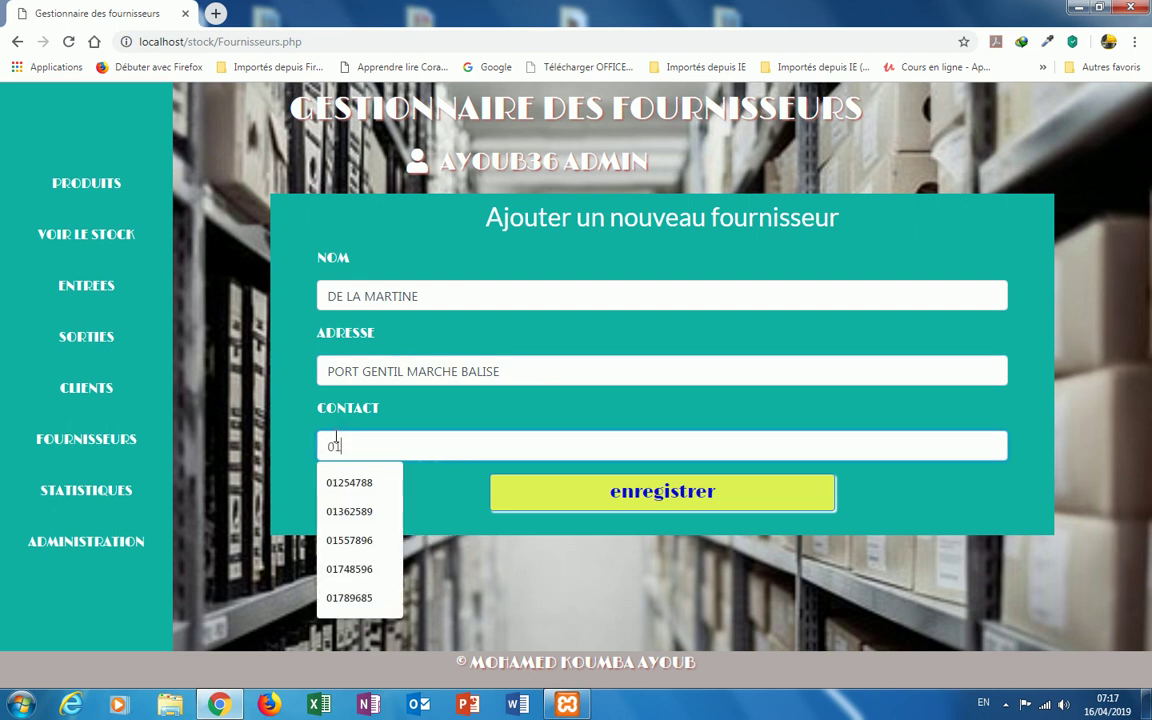
text(50)
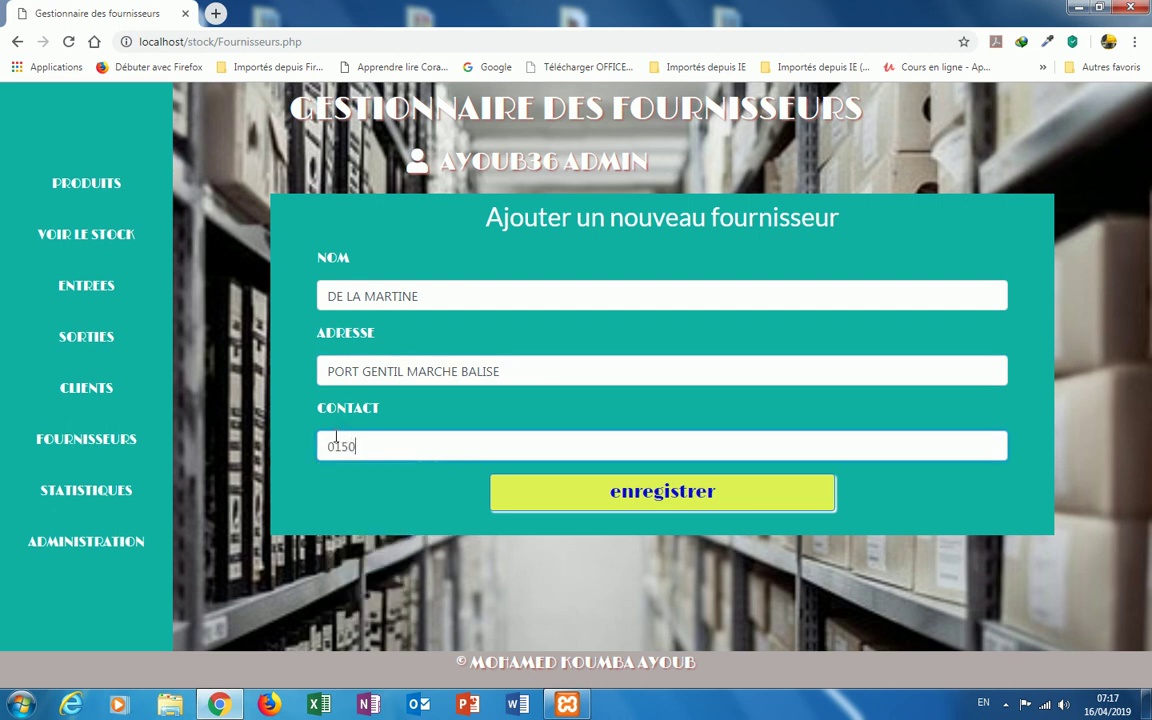
text(7896)
click(622, 498)
mouse_move(540, 162)
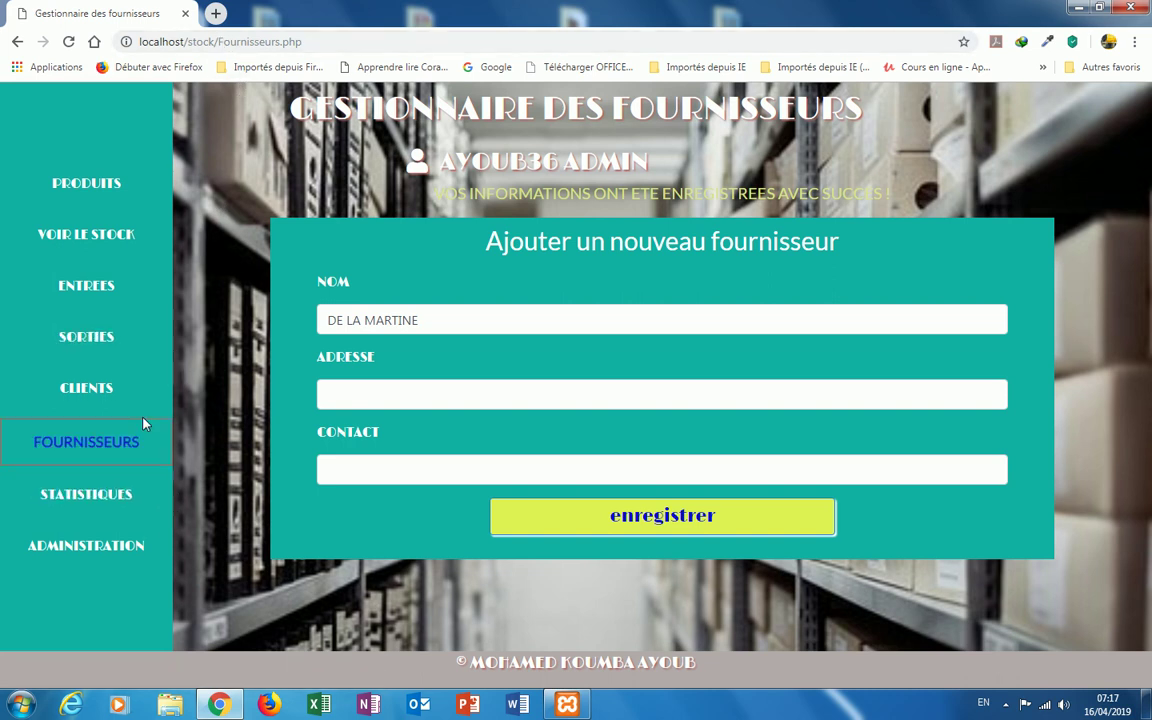
Step: Go to the Administration page and dismiss the notice banner above the user accounts list
click(136, 548)
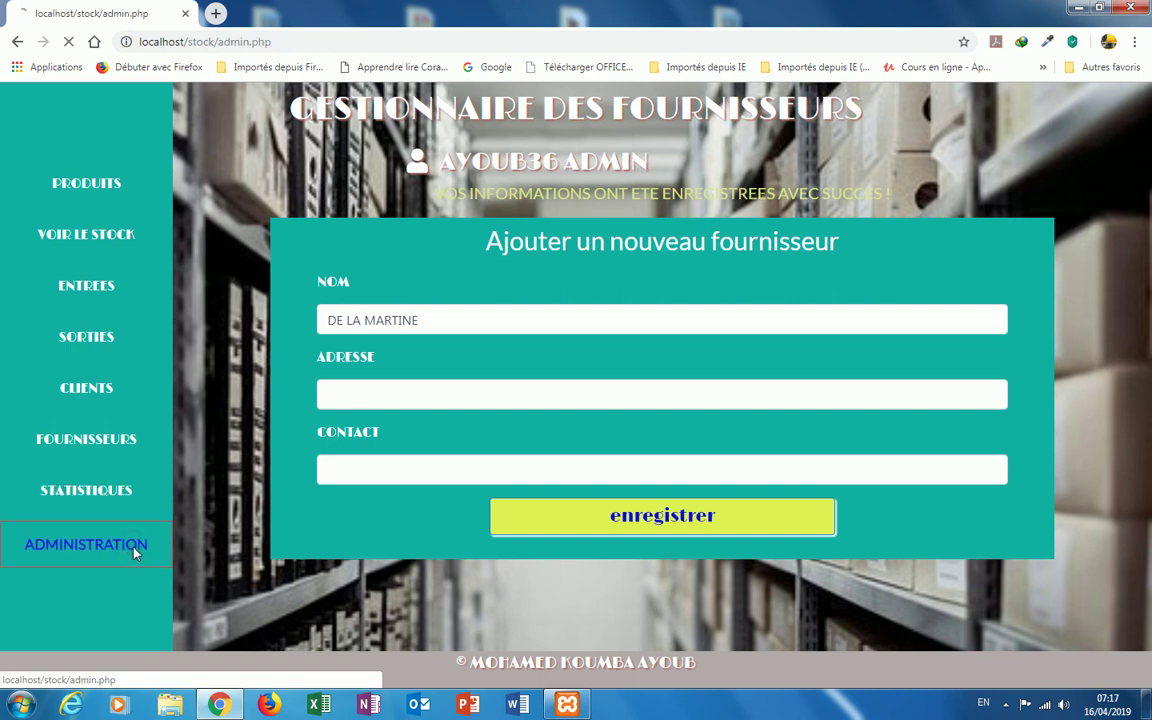
click(676, 186)
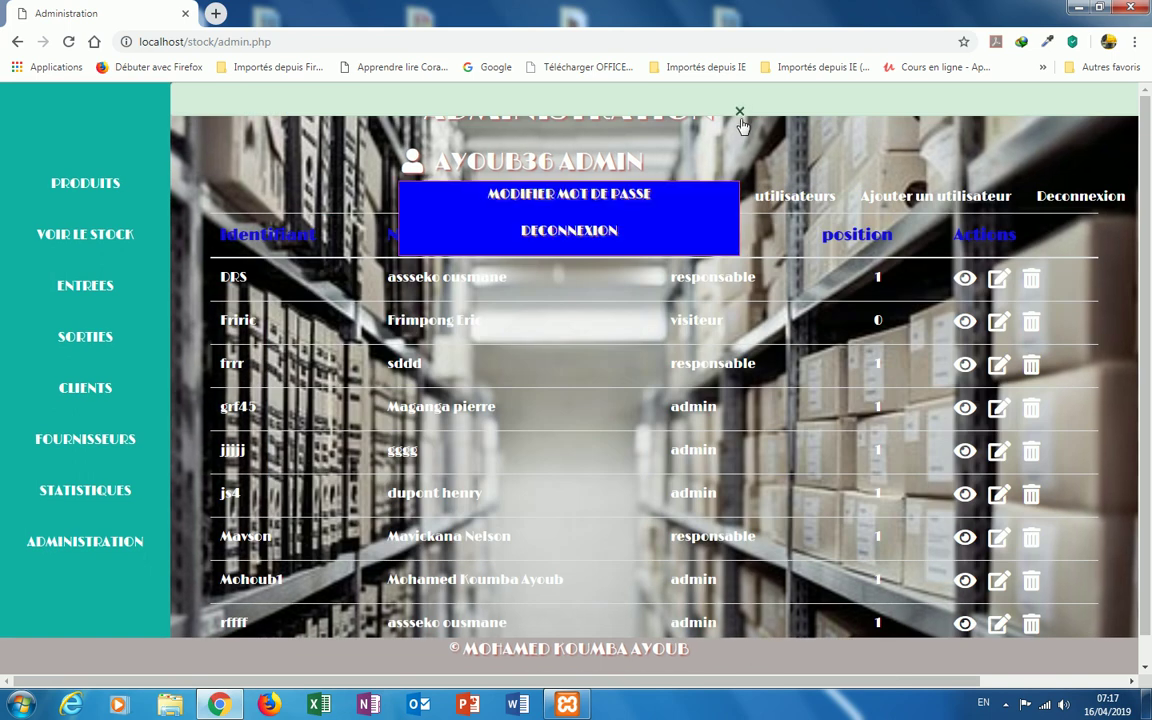
click(736, 115)
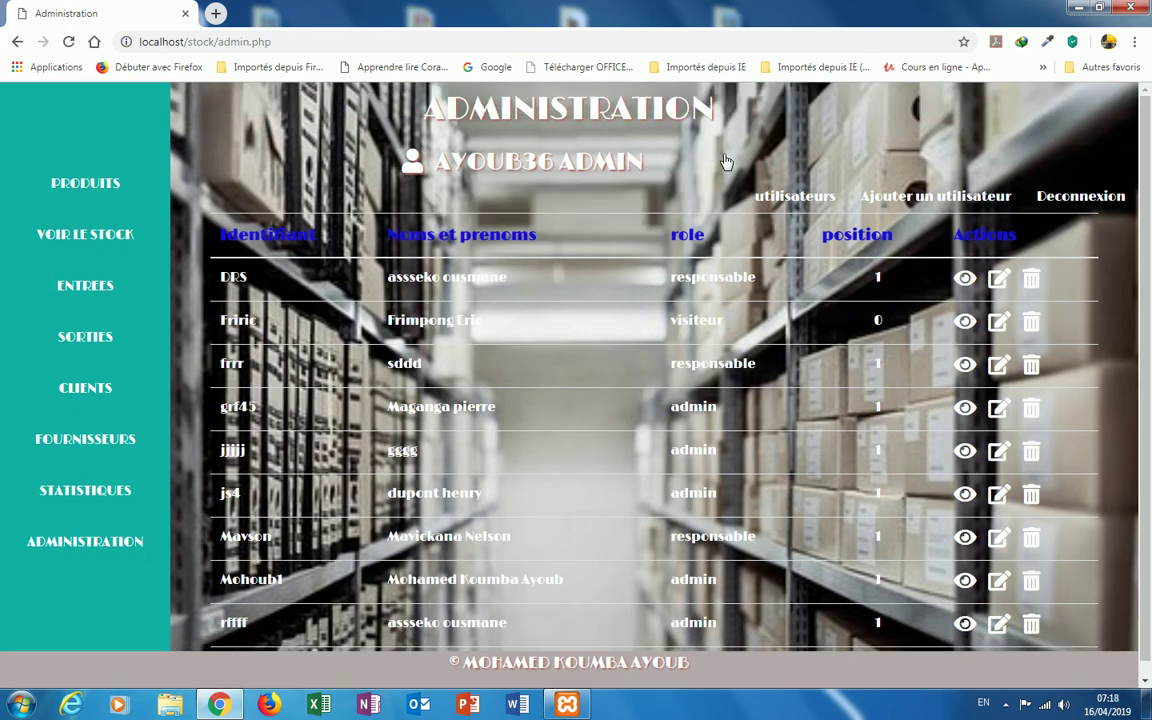
click(1007, 706)
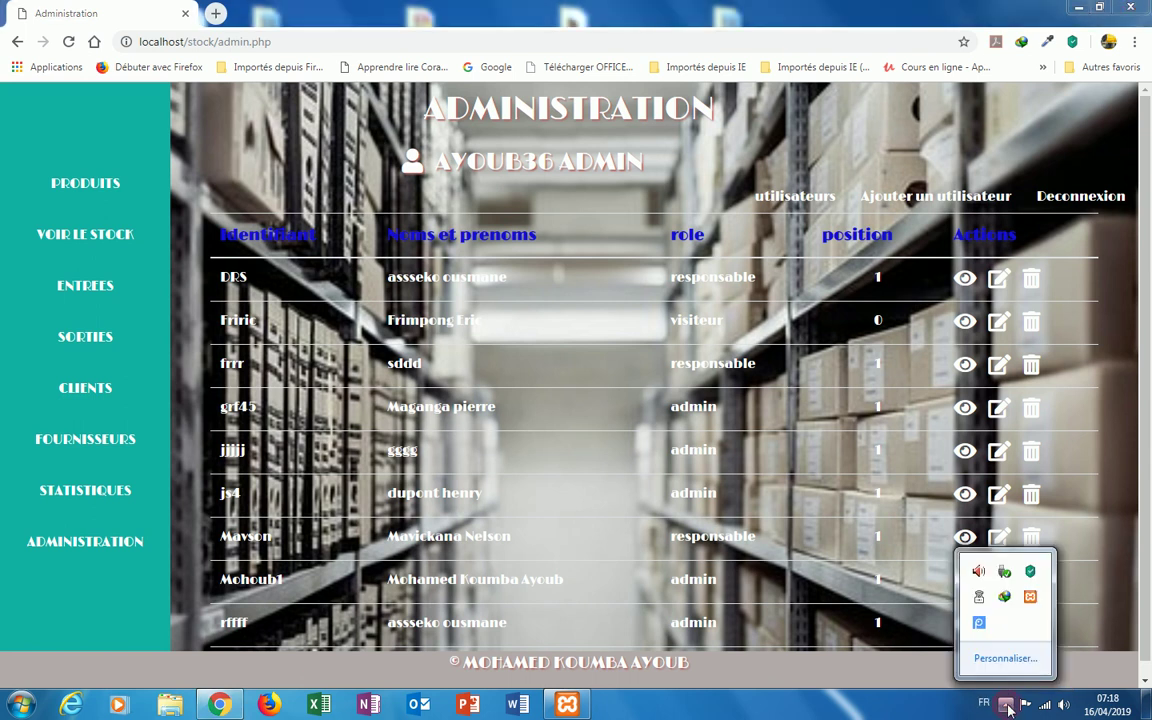
click(980, 623)
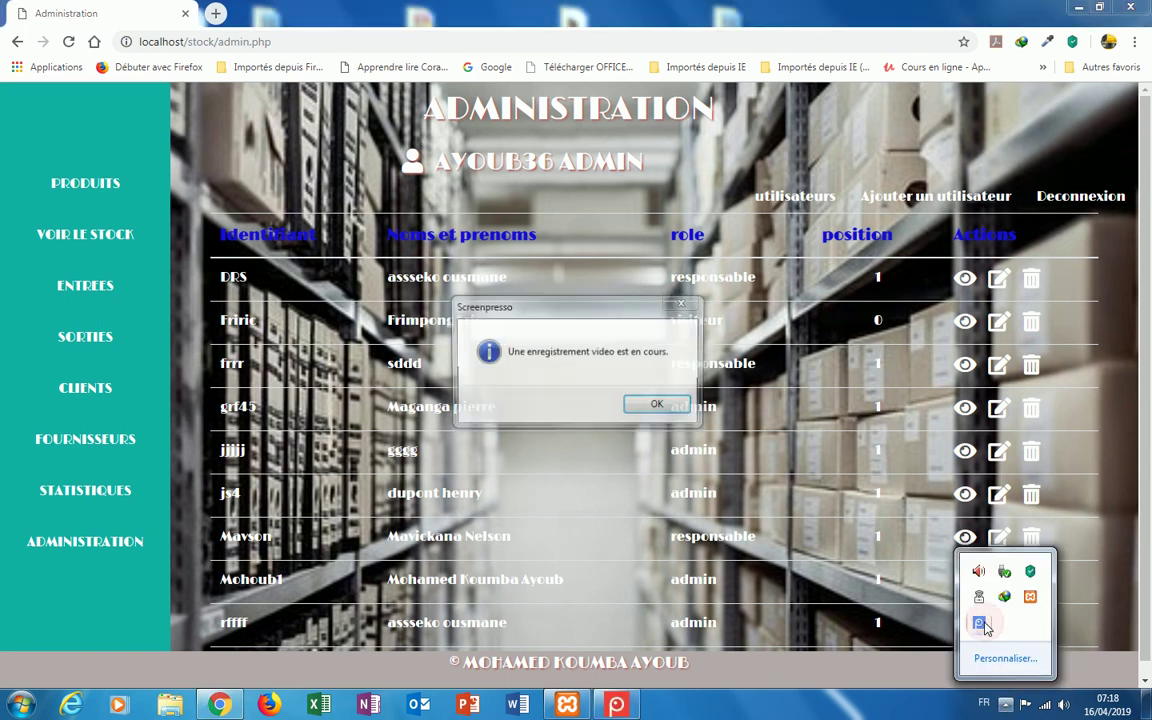
click(656, 404)
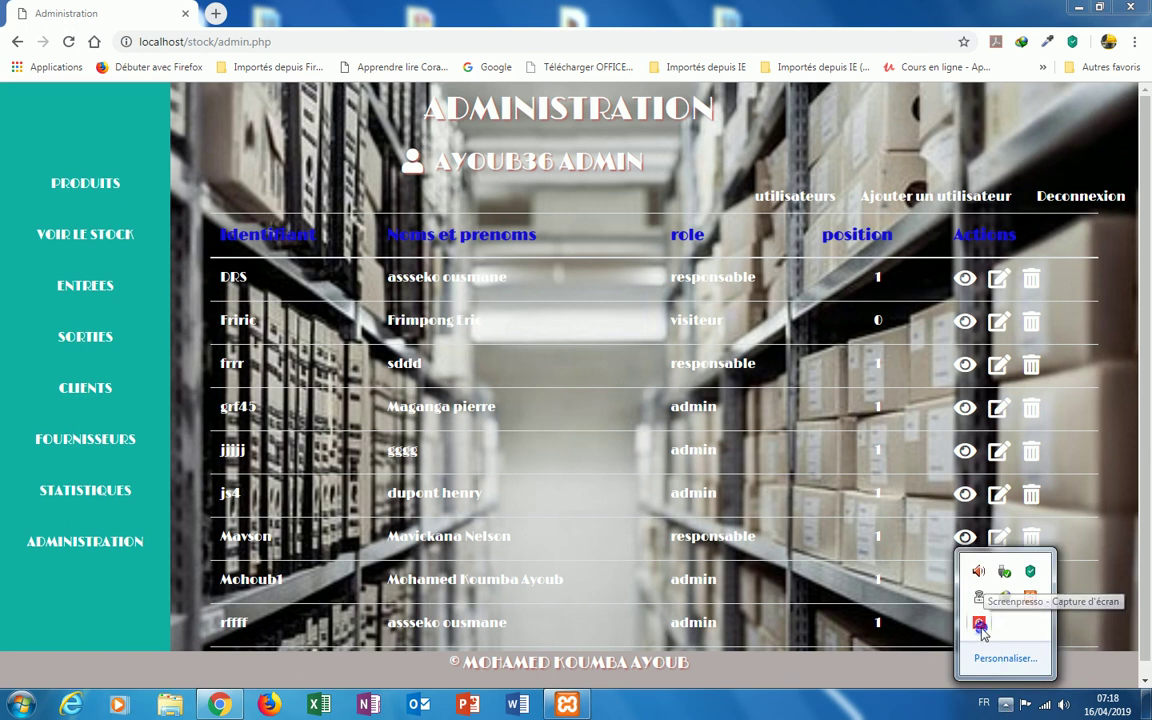
right_click(981, 627)
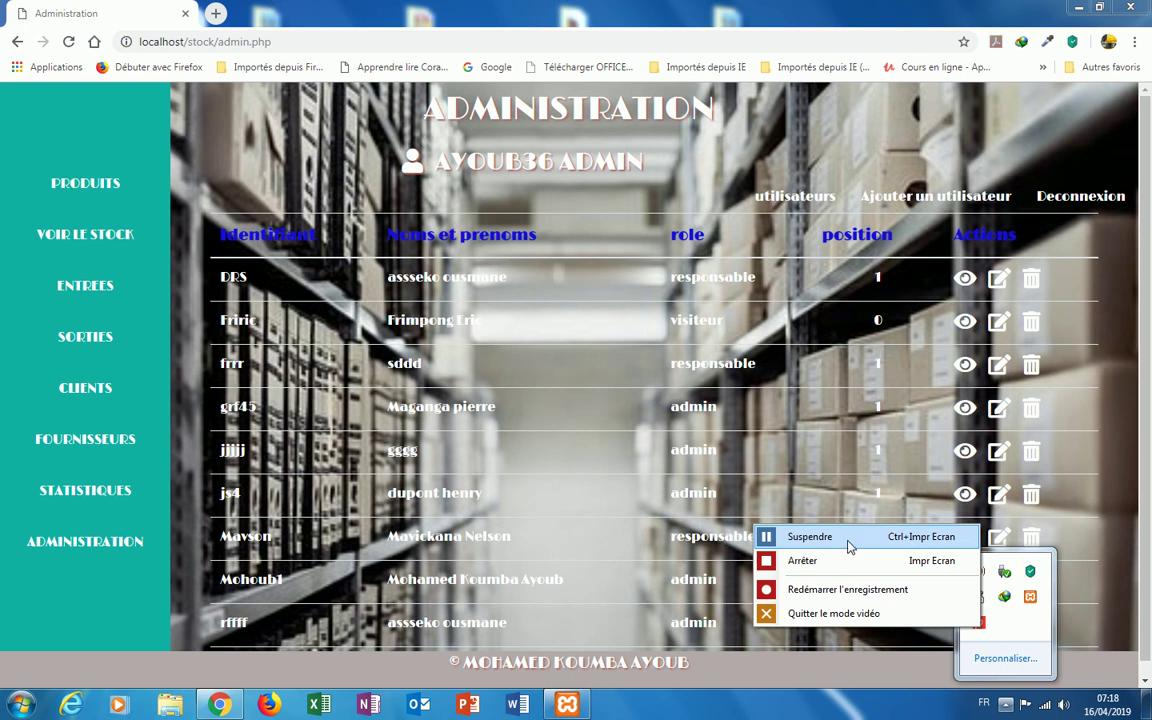
click(848, 545)
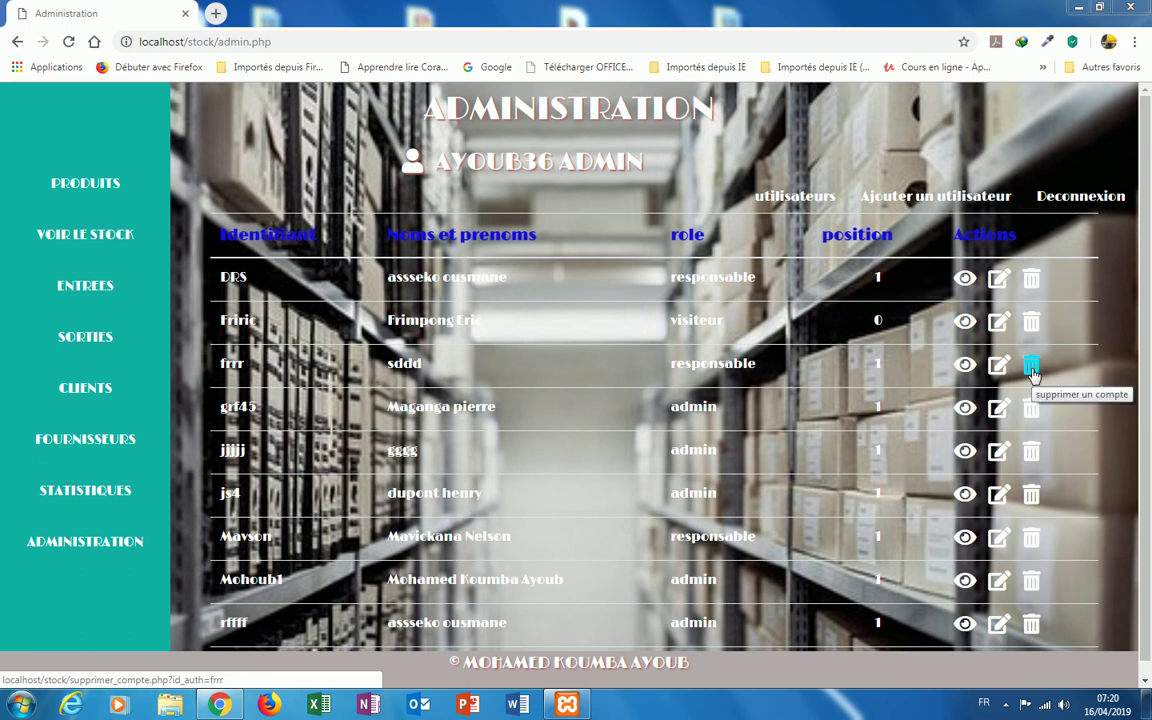
Step: Delete the third-row responsable account, confirm, and dismiss the success banner
click(1031, 368)
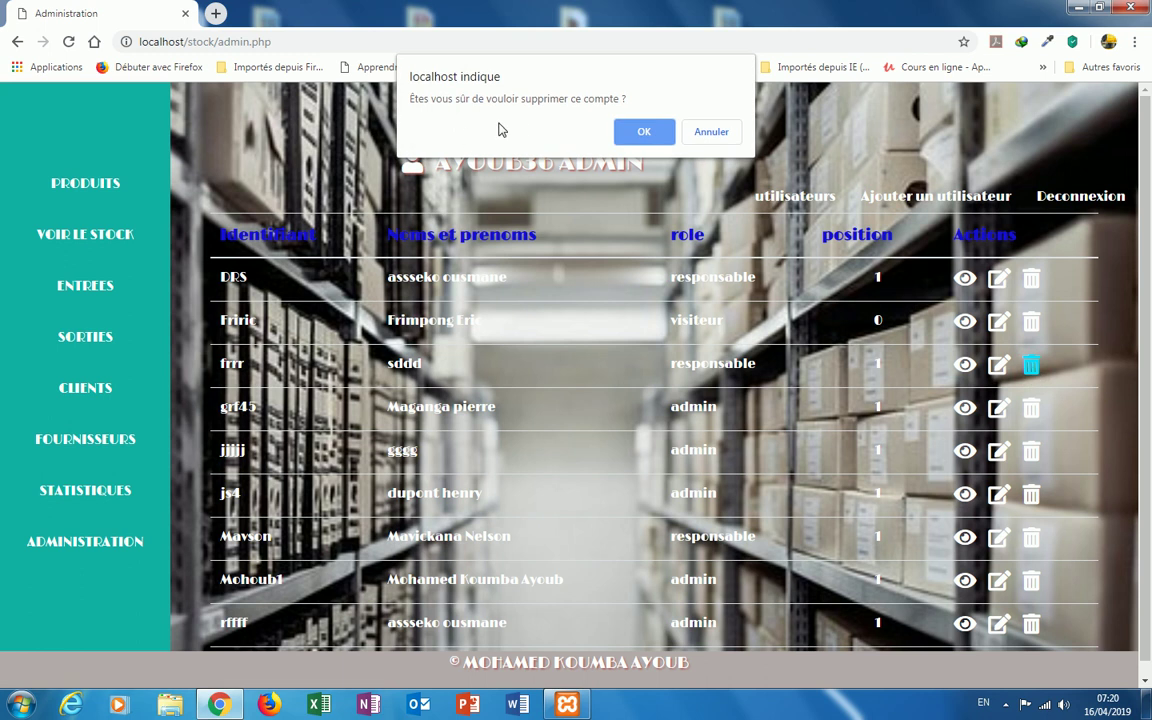
click(647, 135)
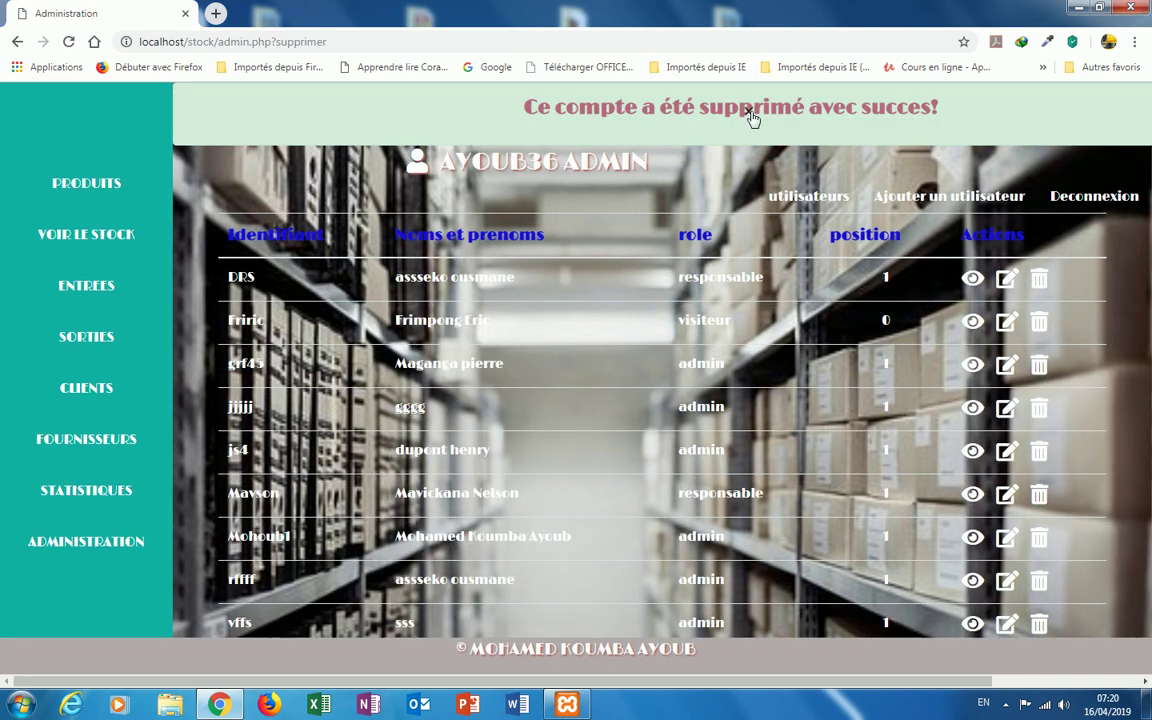
click(749, 112)
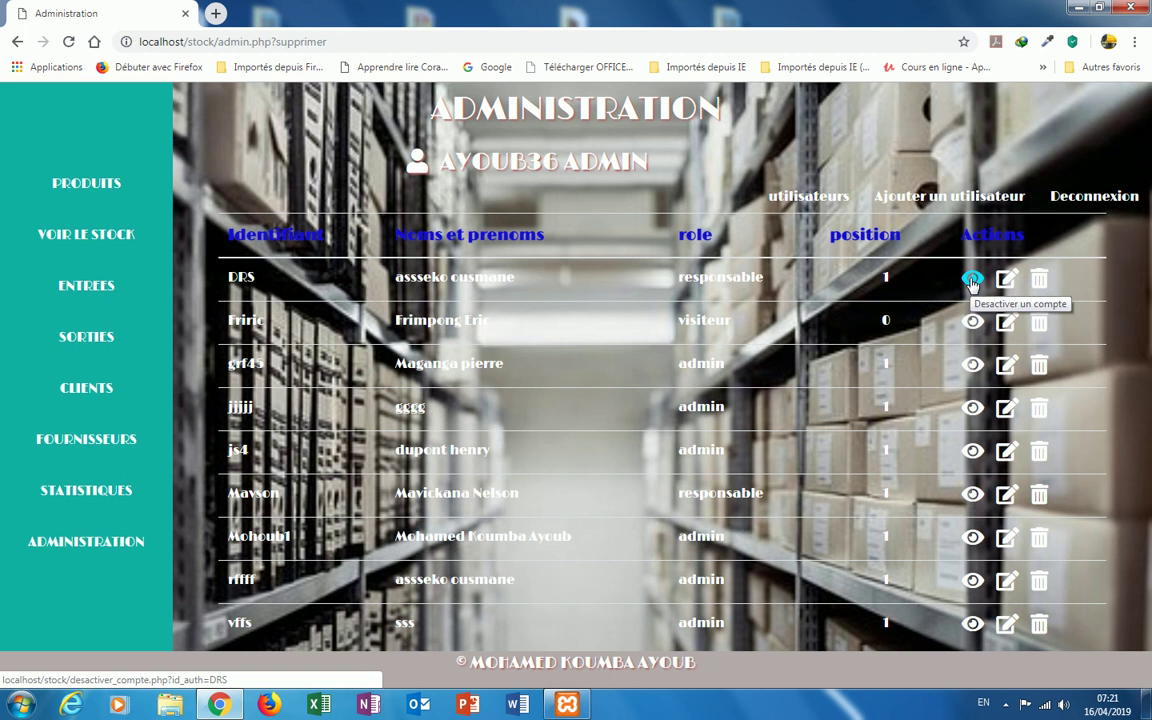
Step: Deactivate the top-row responsable account and dismiss the success banner
click(973, 283)
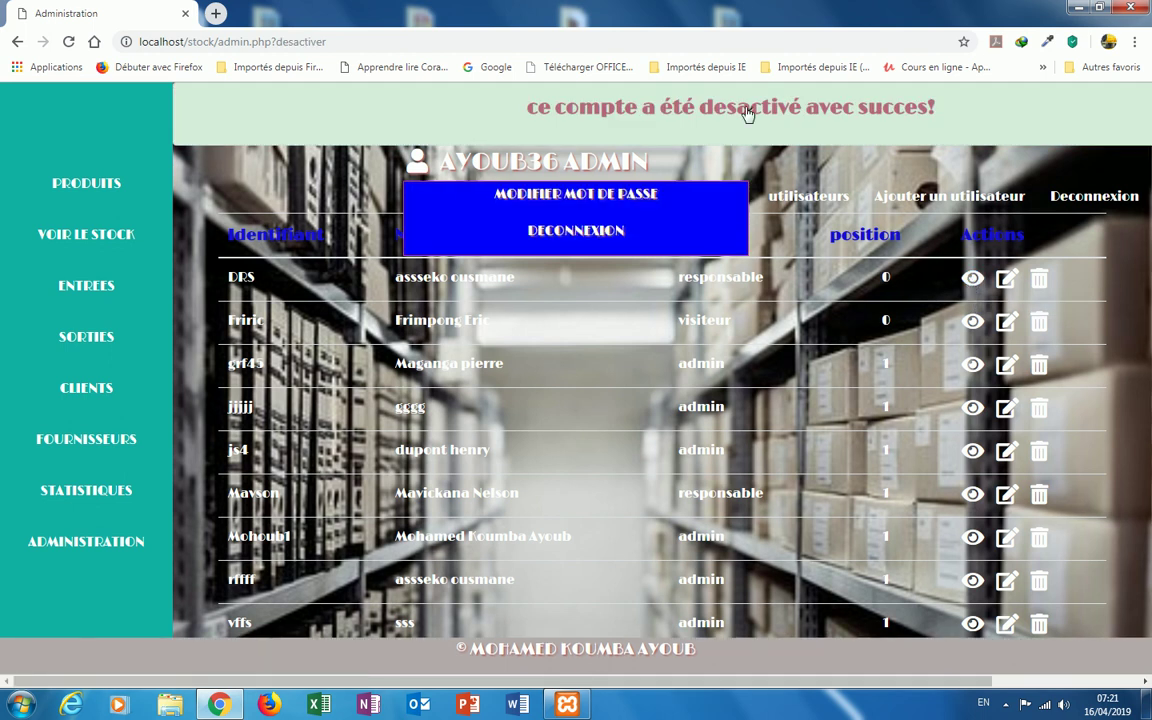
click(747, 113)
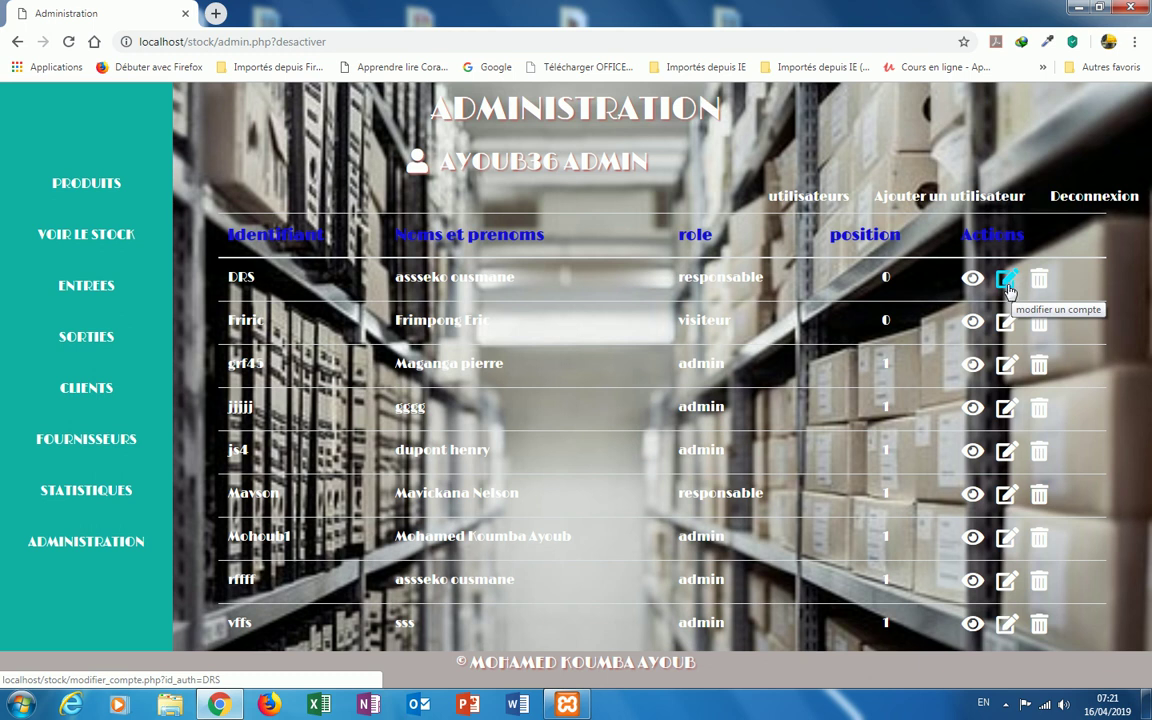
Step: Edit the top-row account to status 1 with role responsable, save, and dismiss the banner
click(1008, 287)
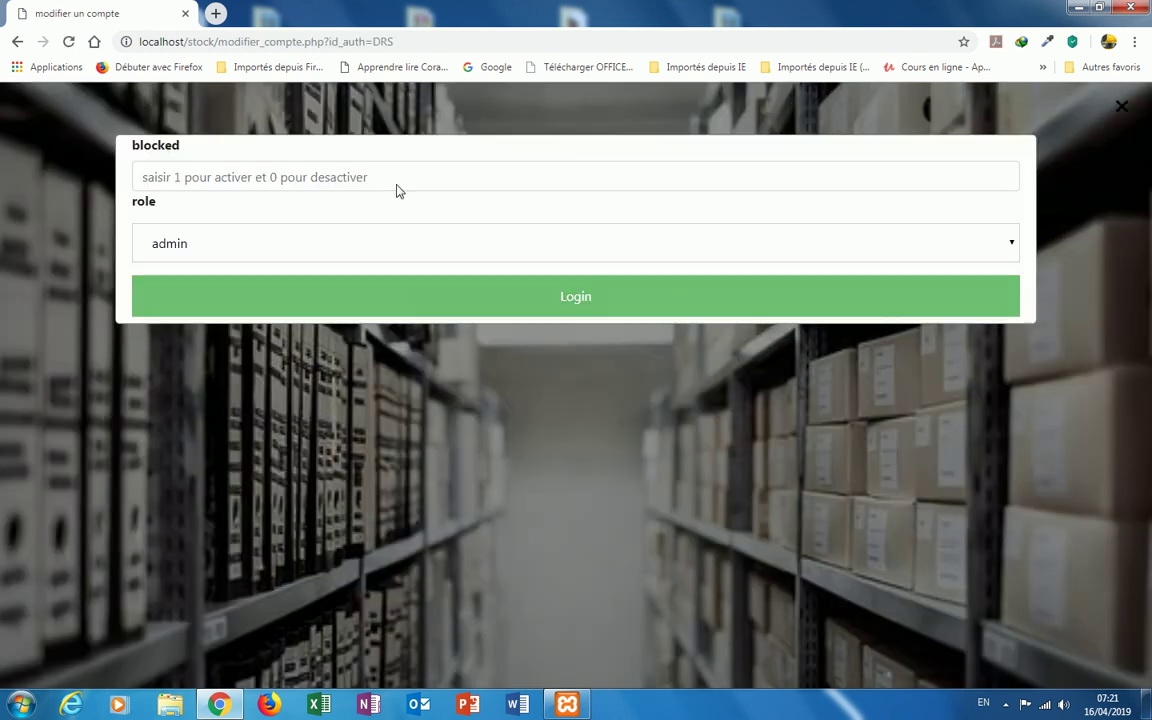
click(170, 176)
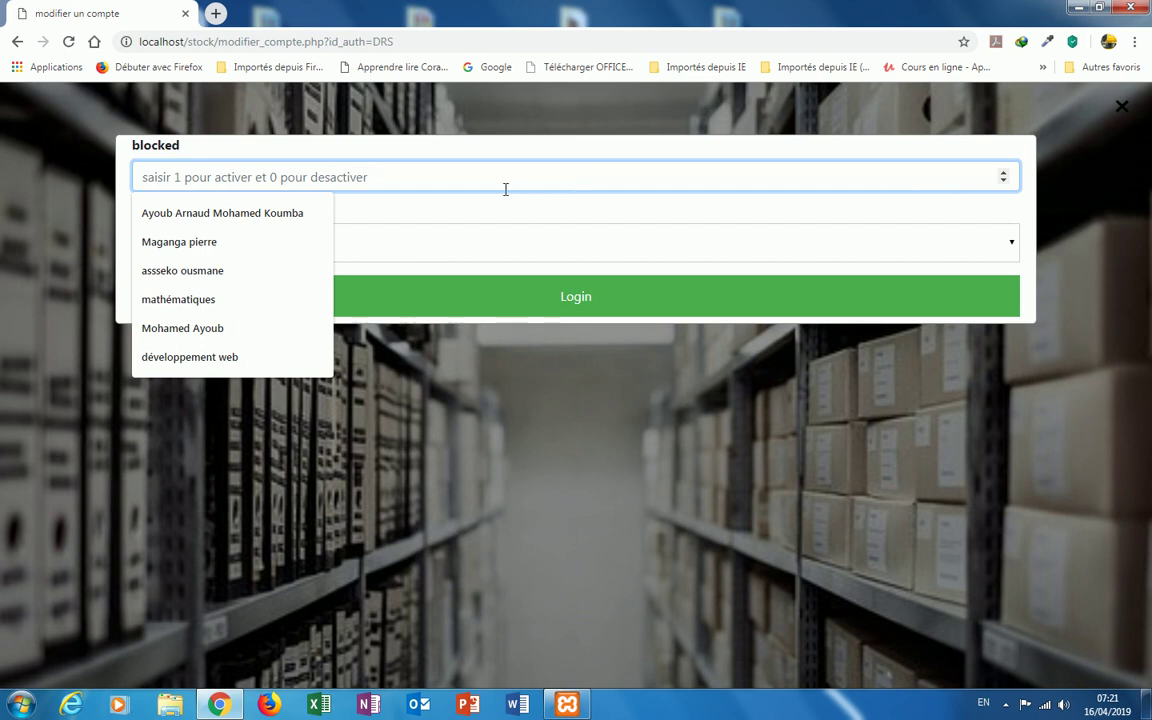
text(1)
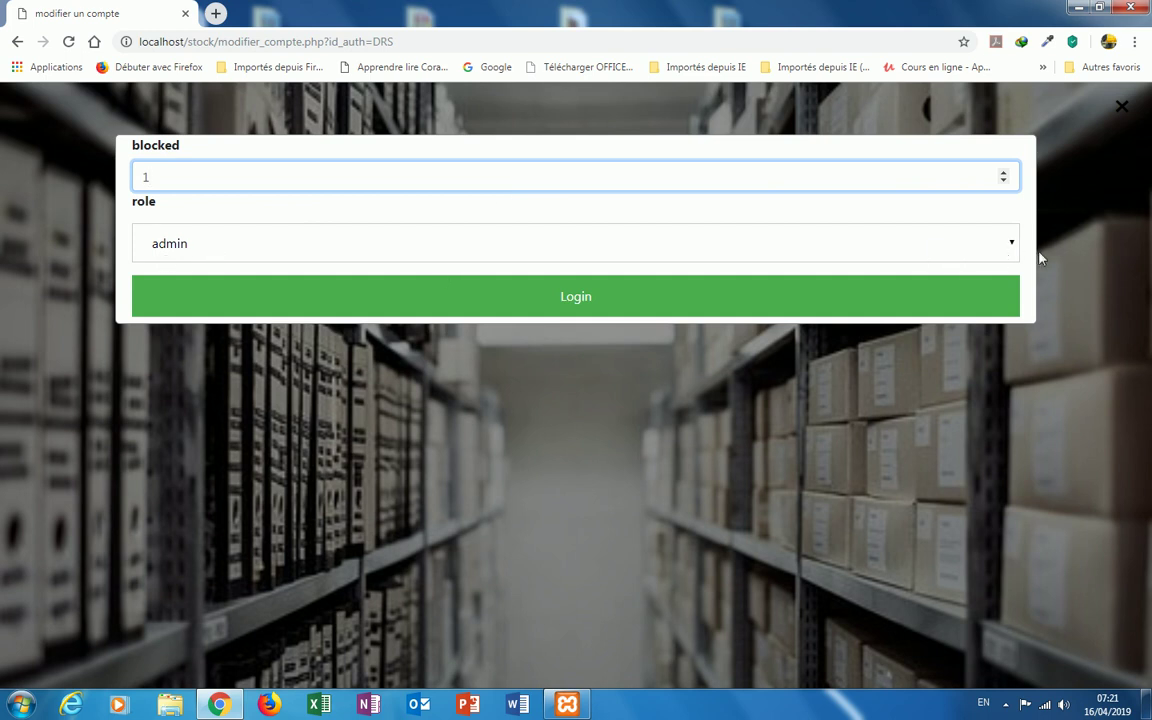
click(1010, 246)
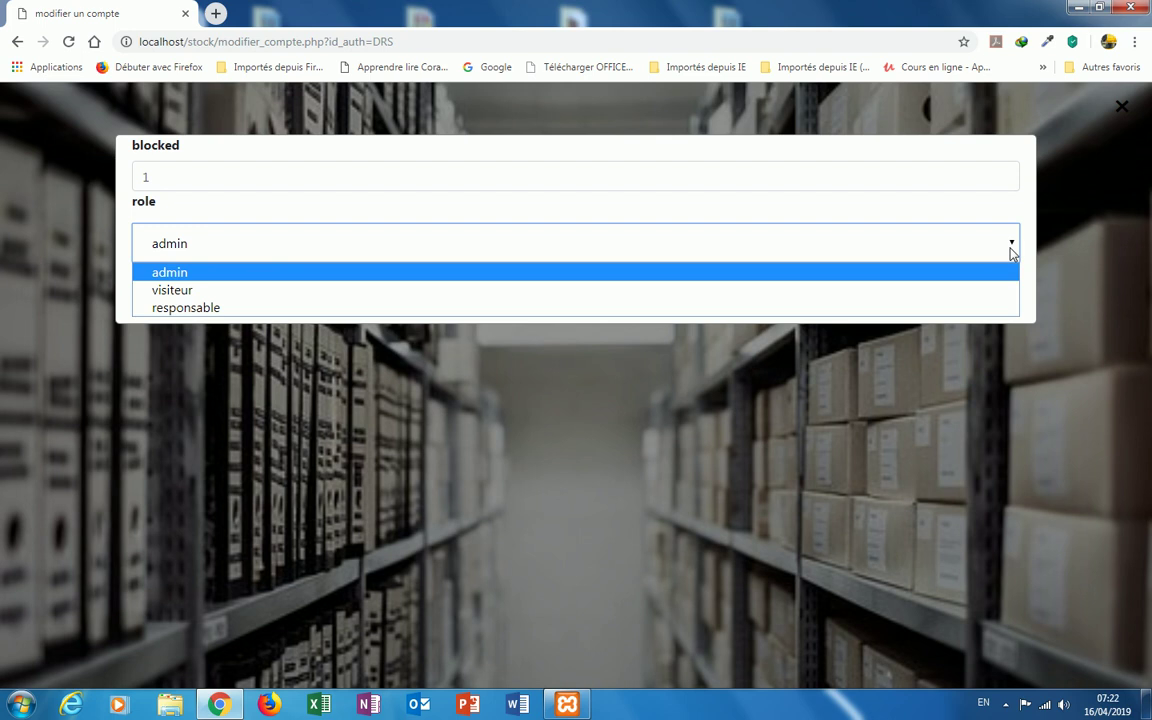
click(461, 308)
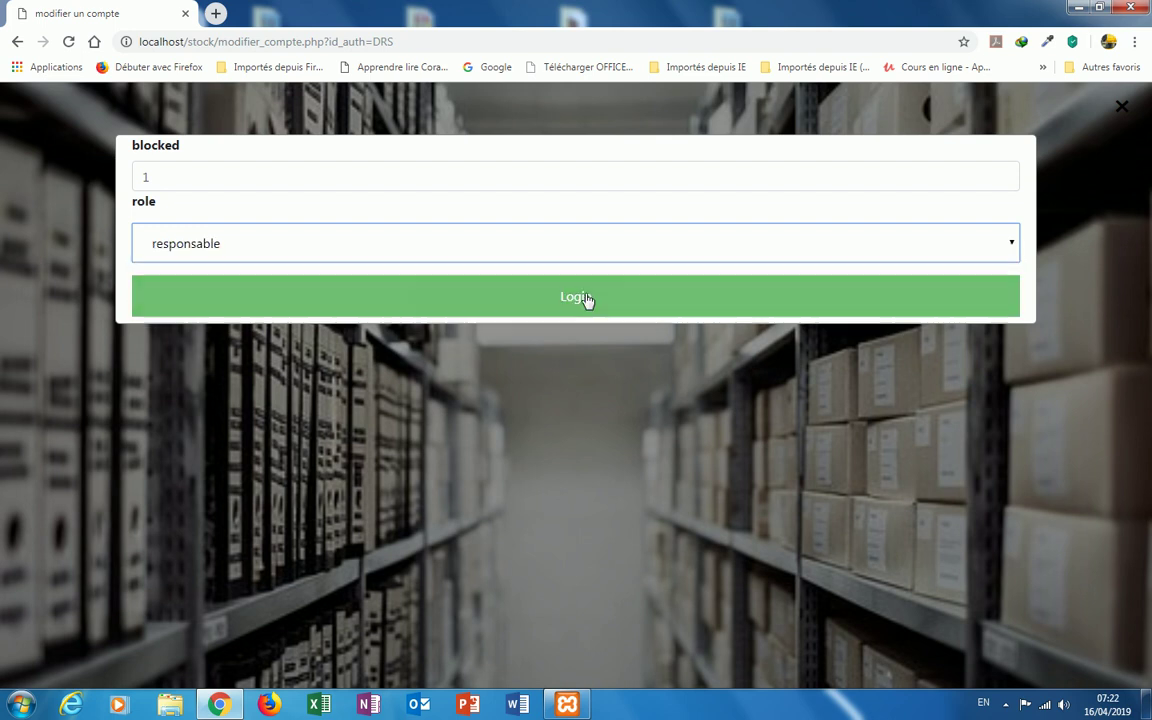
click(588, 299)
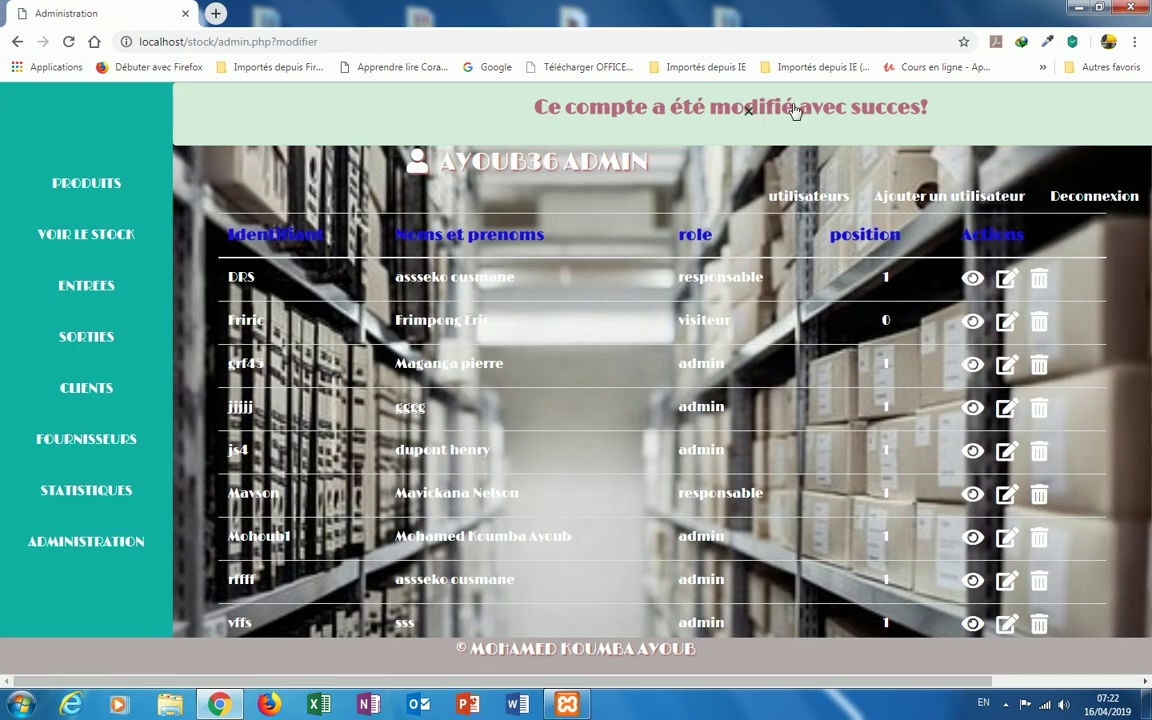
click(749, 112)
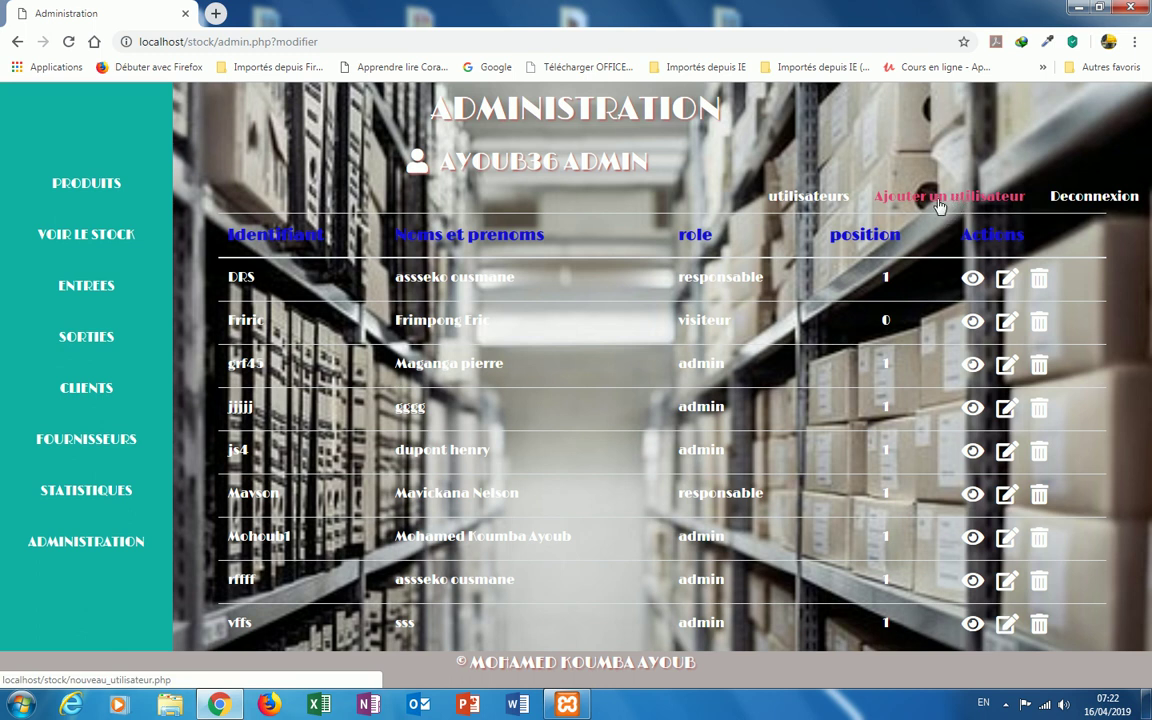
Step: Add user PJ45 with the user's full name and the responsable role, and save it
click(940, 205)
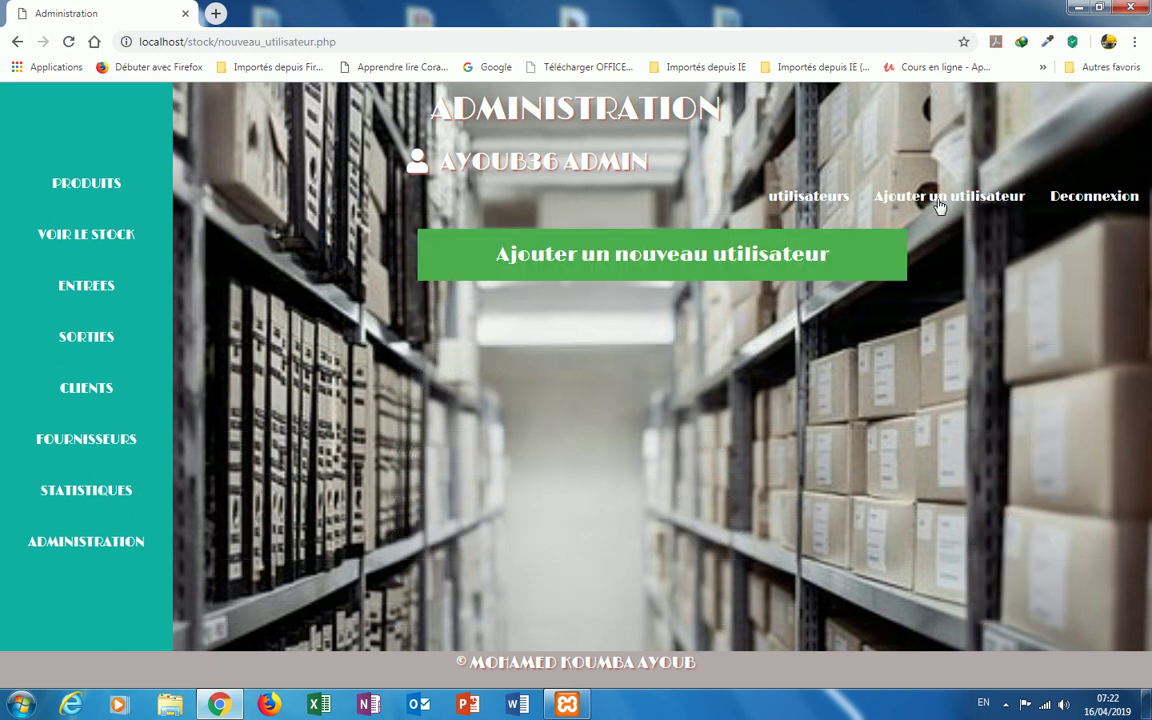
click(635, 268)
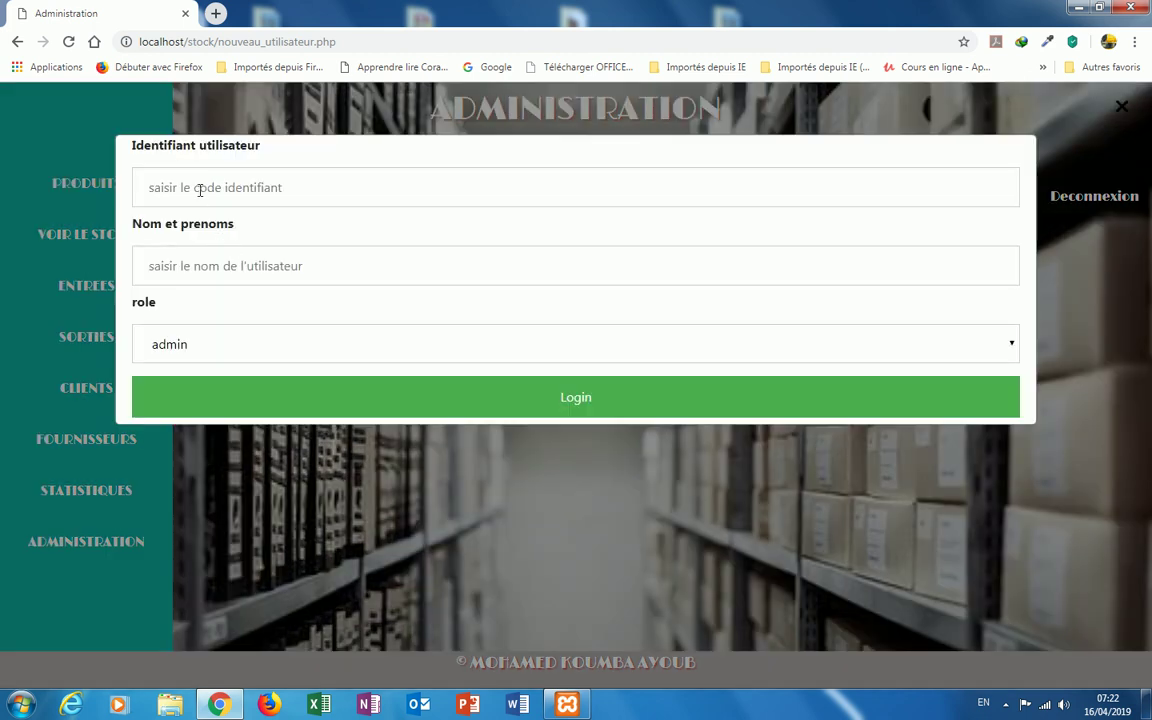
click(200, 190)
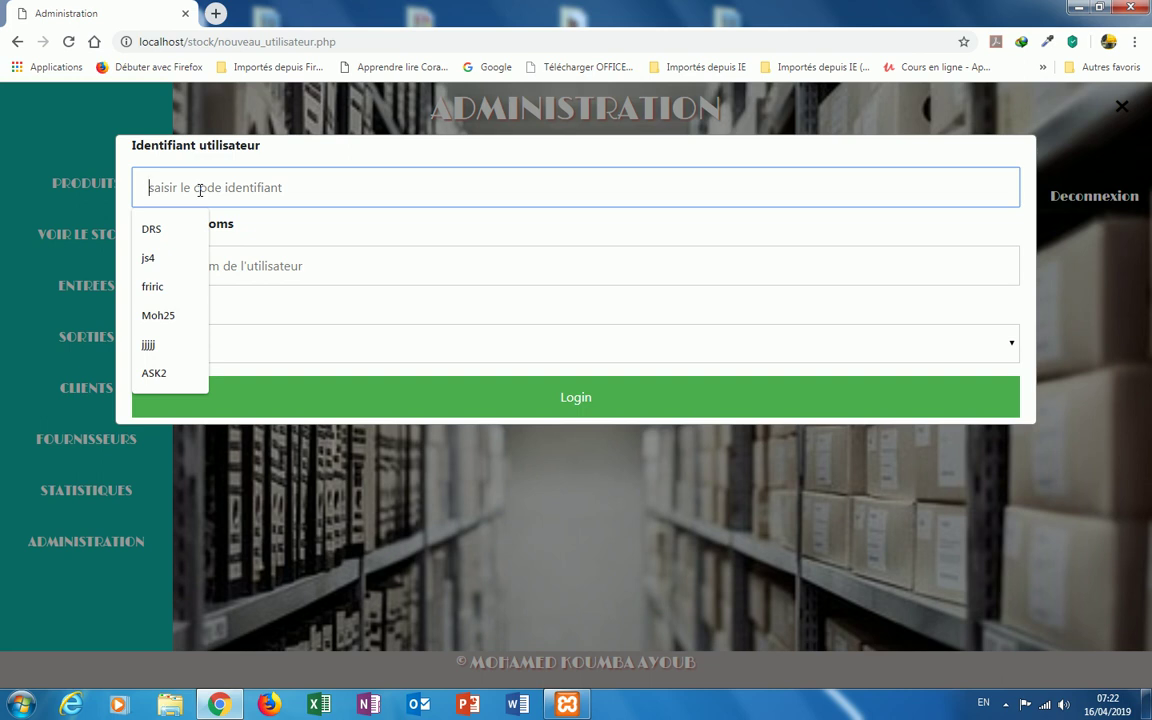
text(PJ)
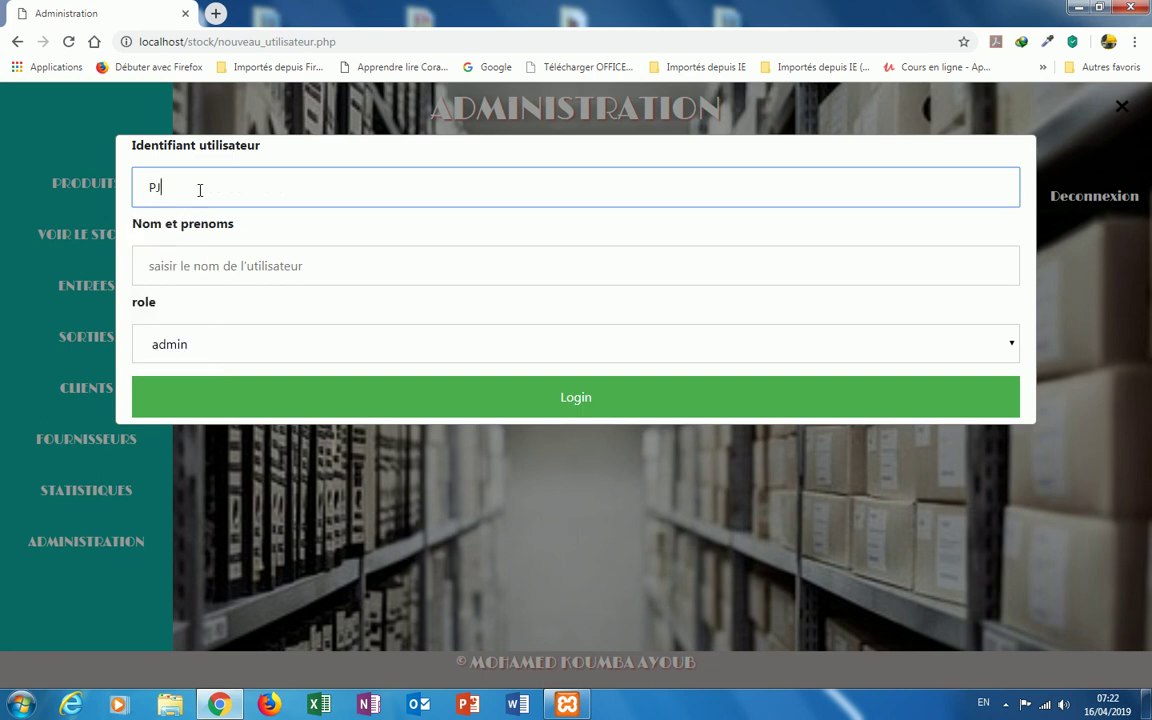
text(45)
click(162, 272)
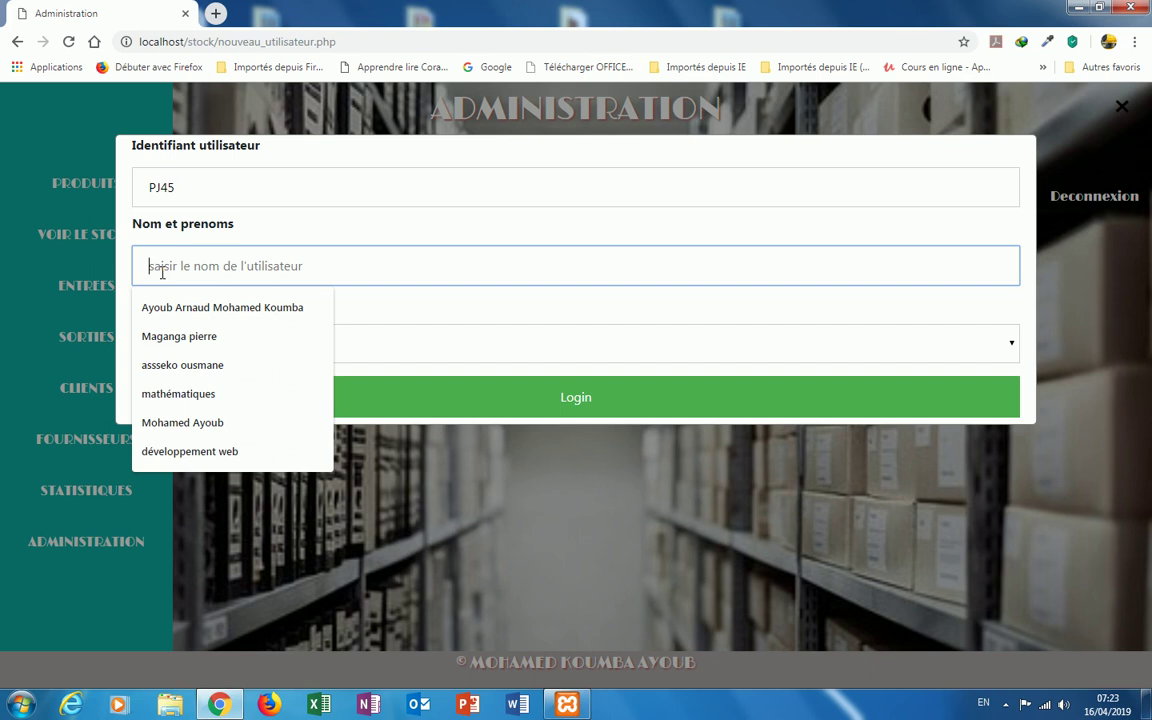
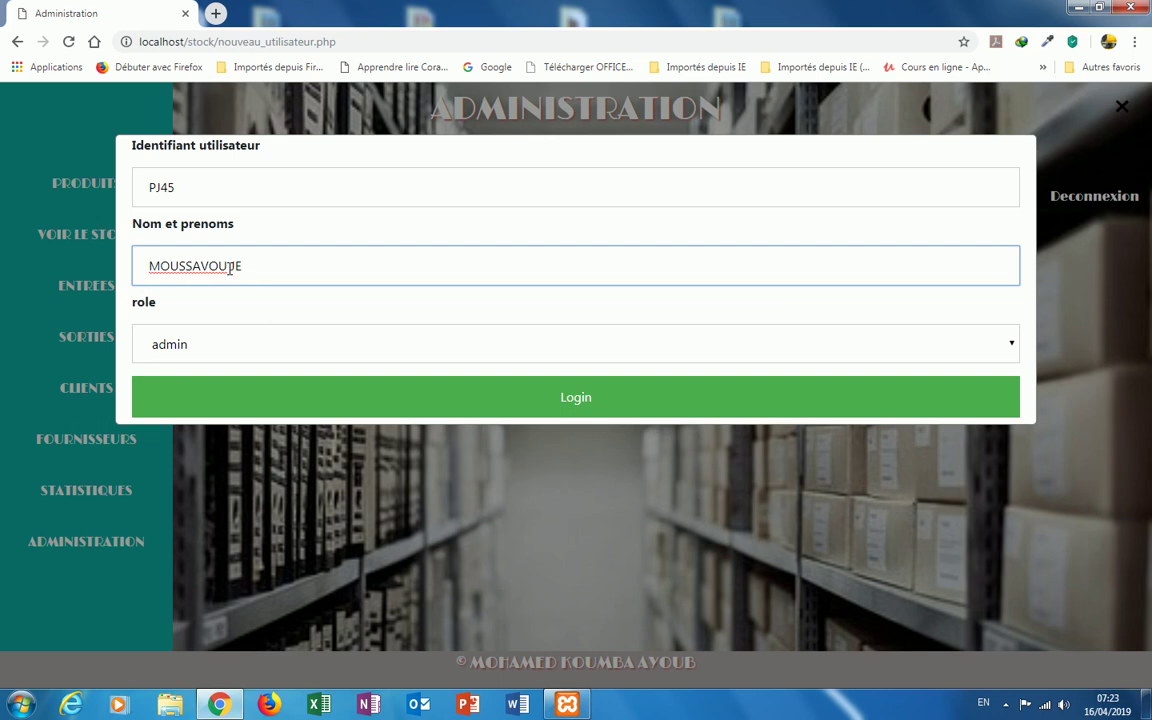
click(230, 266)
click(1011, 348)
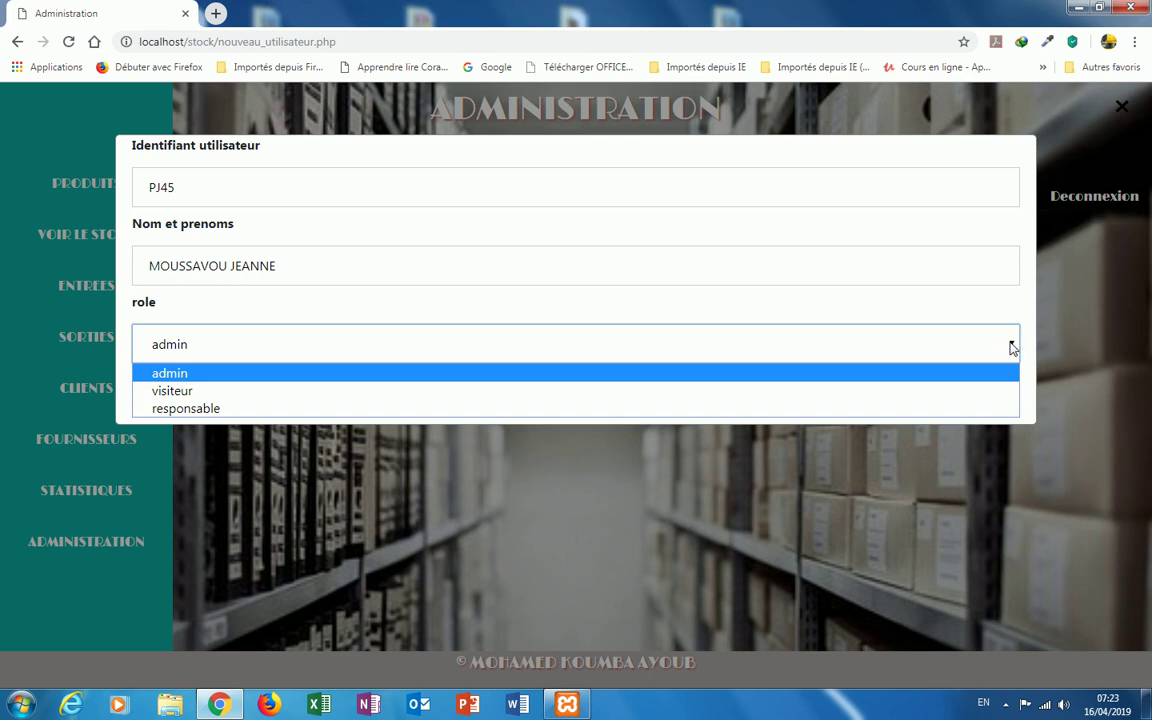
click(953, 412)
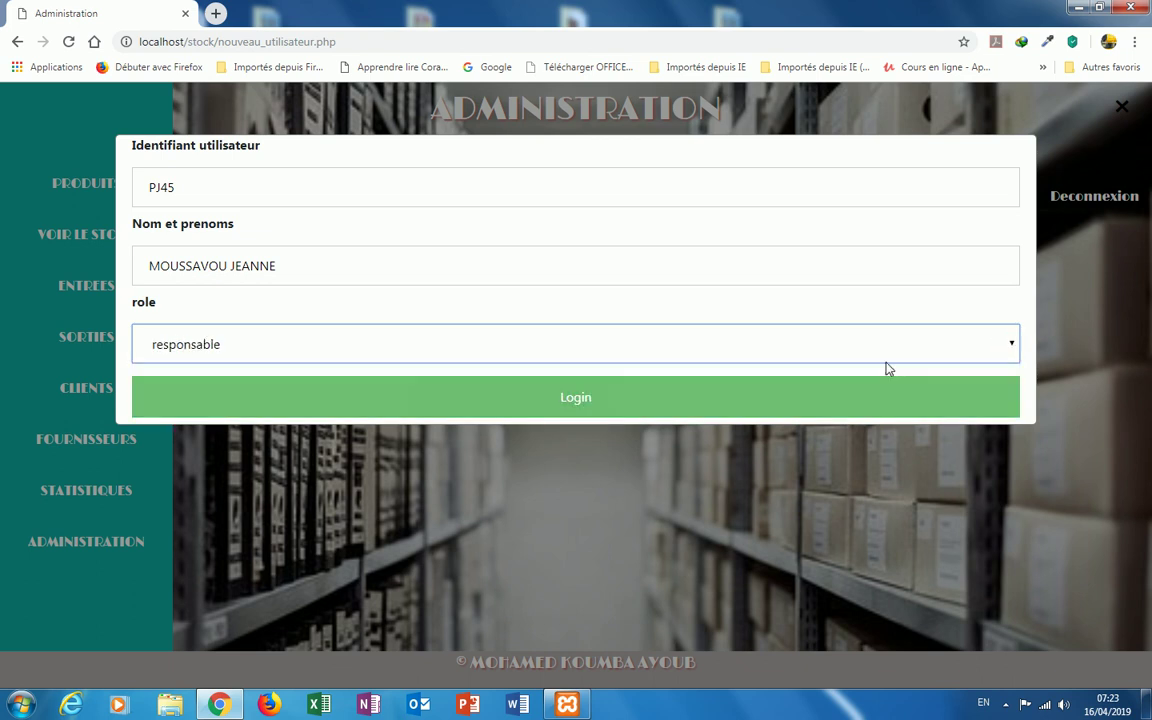
click(570, 398)
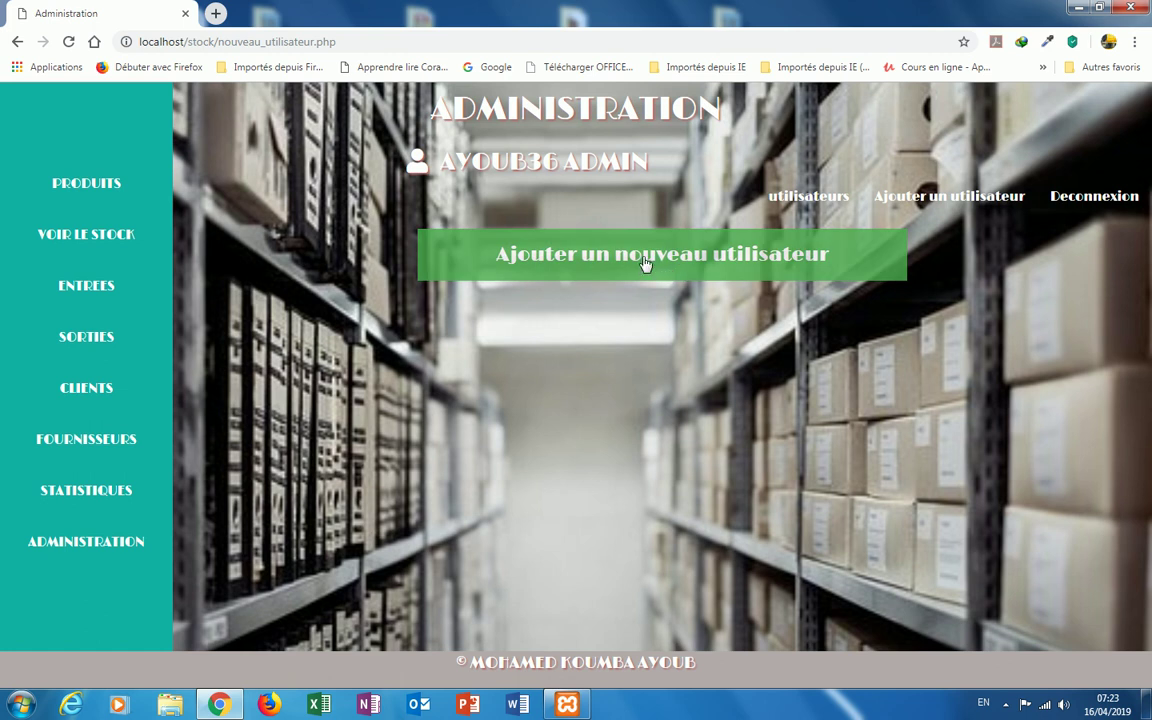
Step: Add a second user OJ26 with that user's full name and the visiteur role, and save it
click(645, 260)
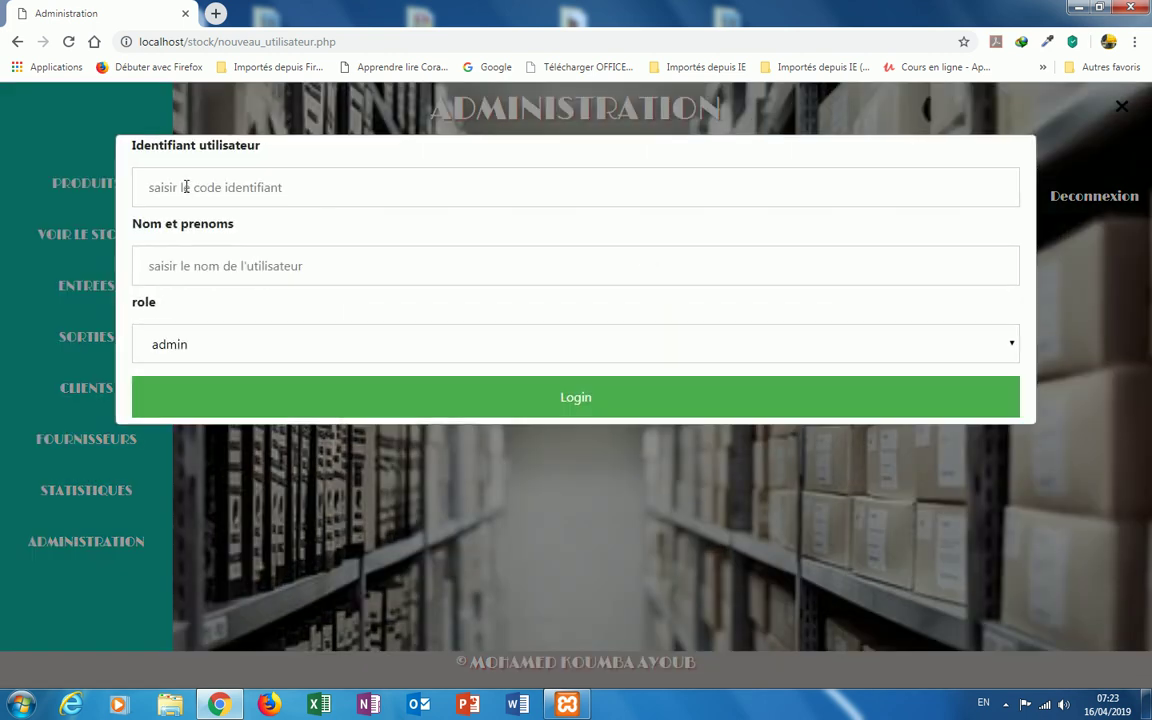
click(185, 187)
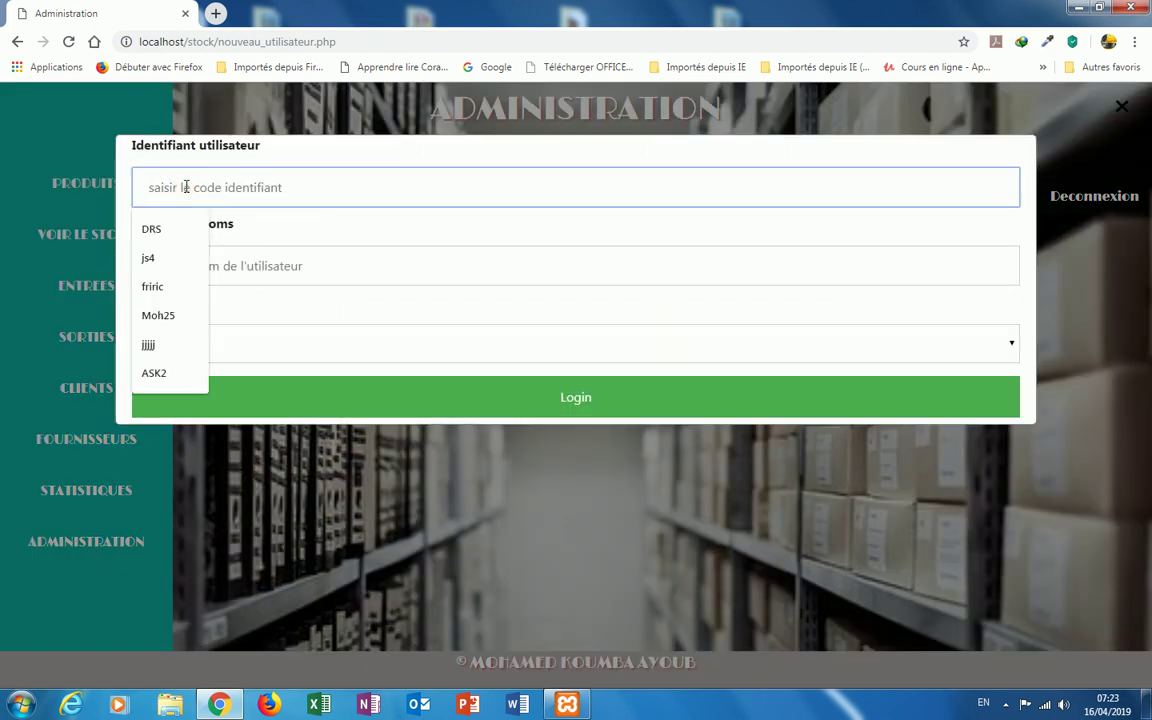
text(OJ)
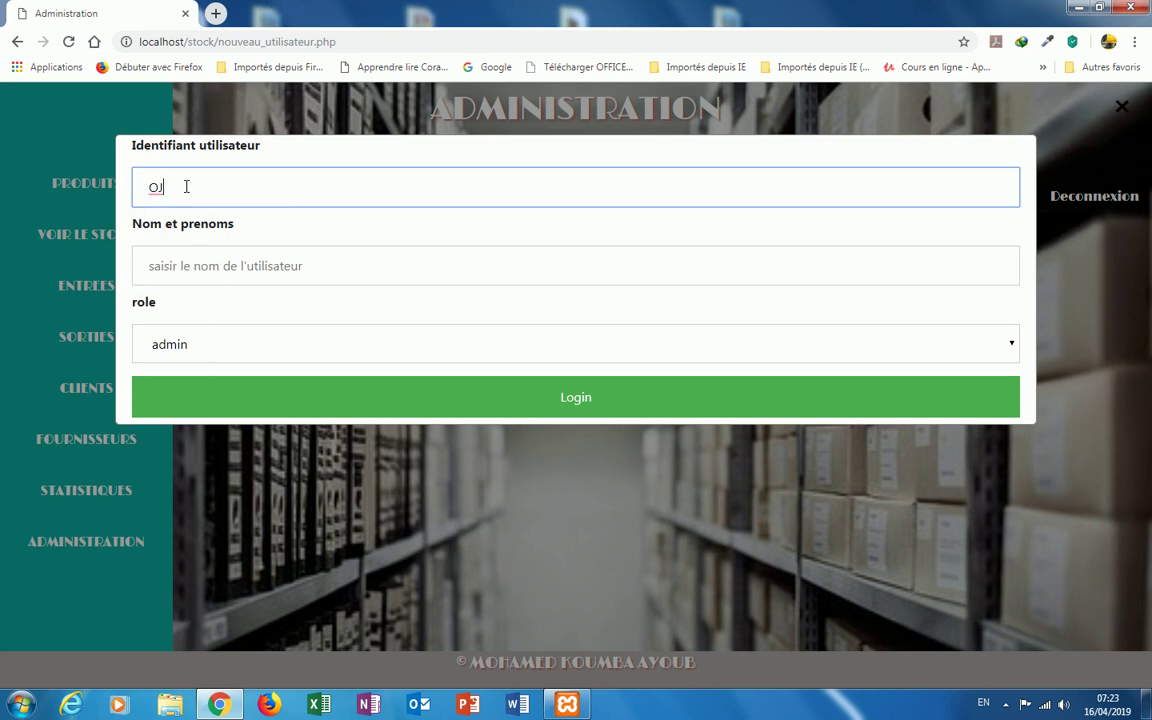
text(26)
click(171, 267)
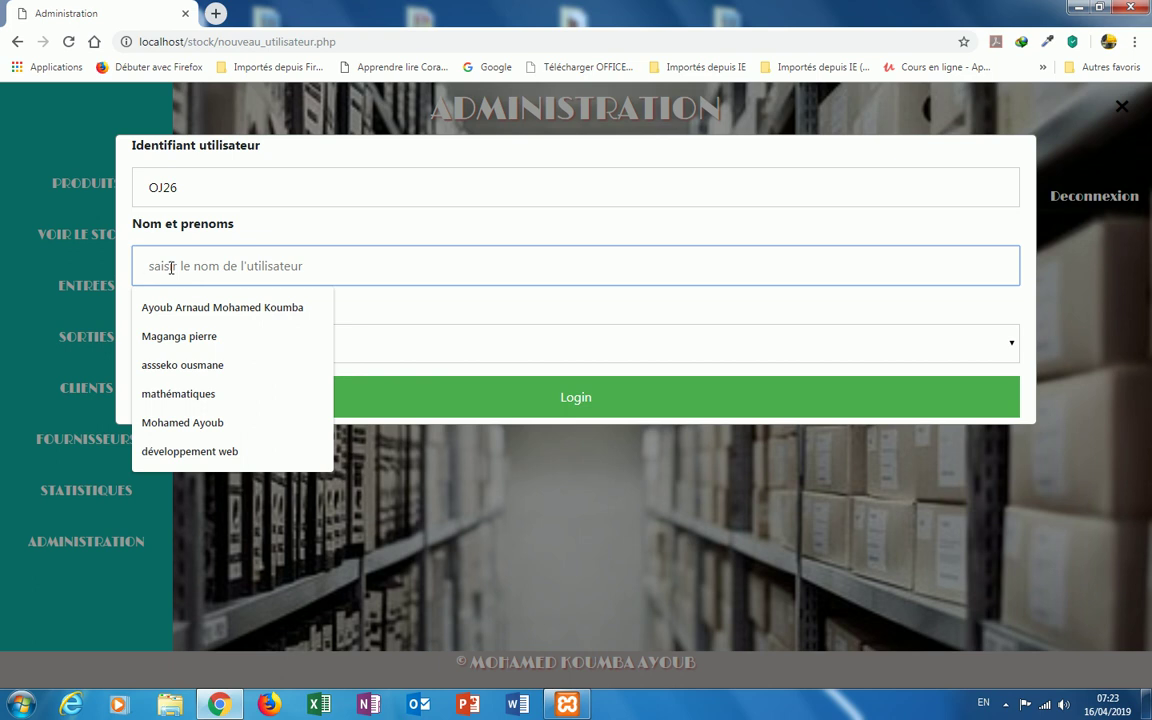
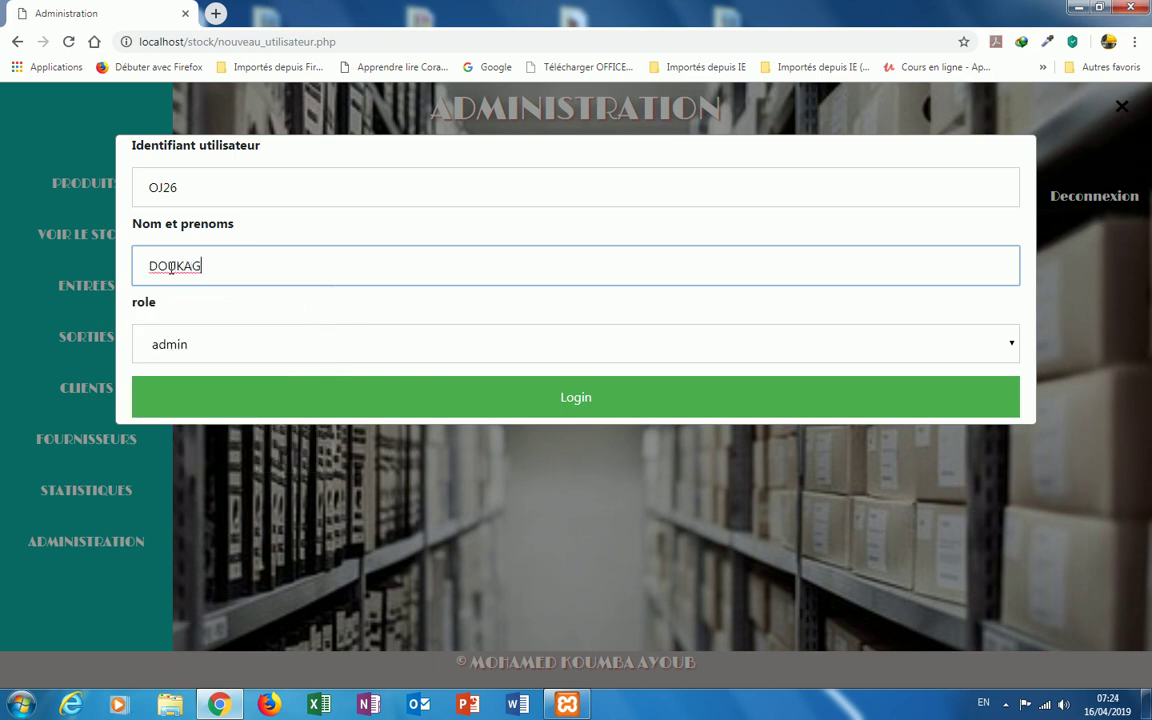
click(1014, 347)
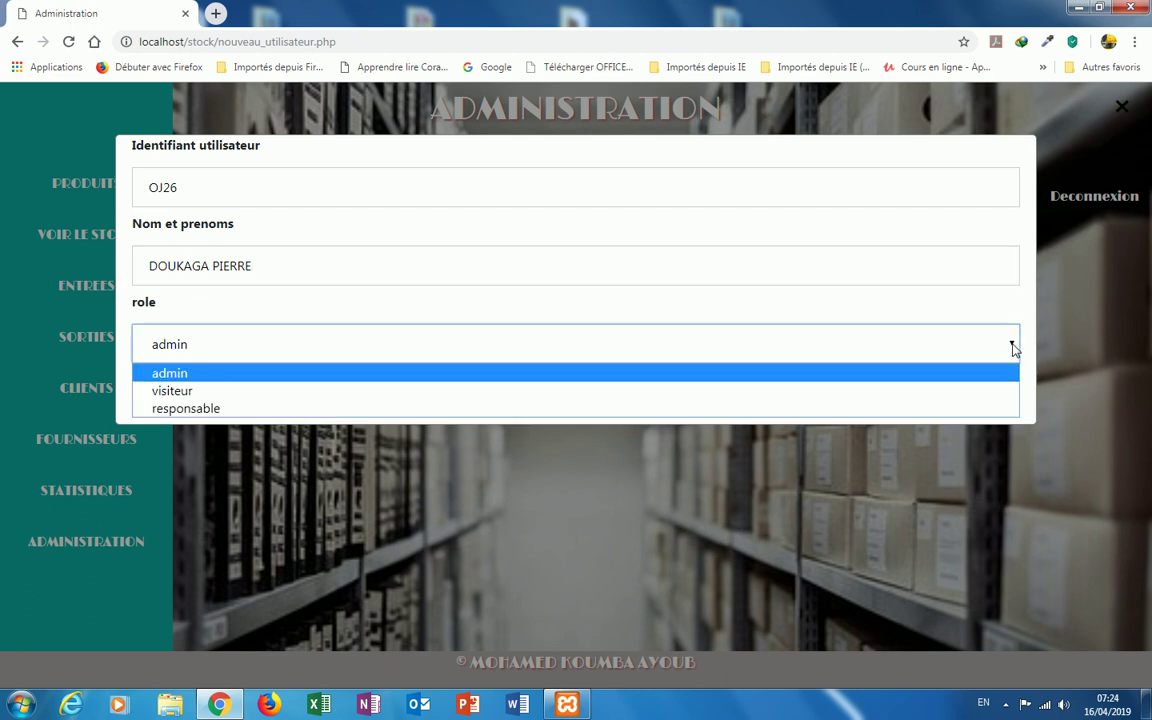
click(365, 393)
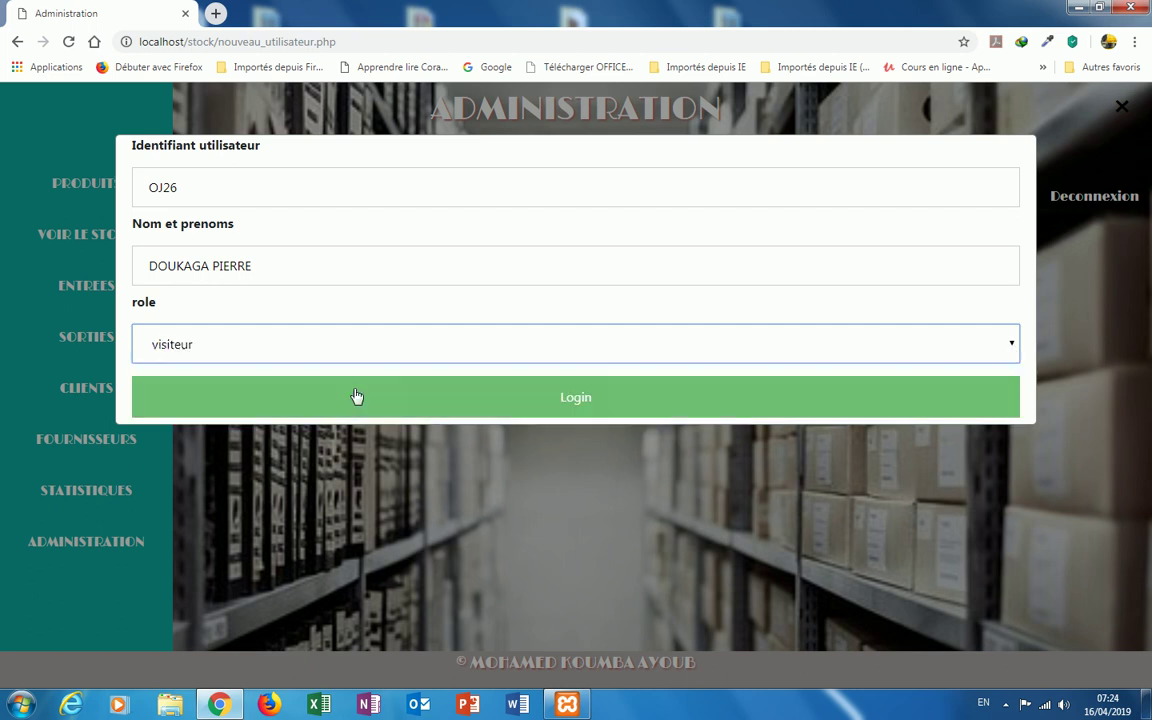
click(603, 410)
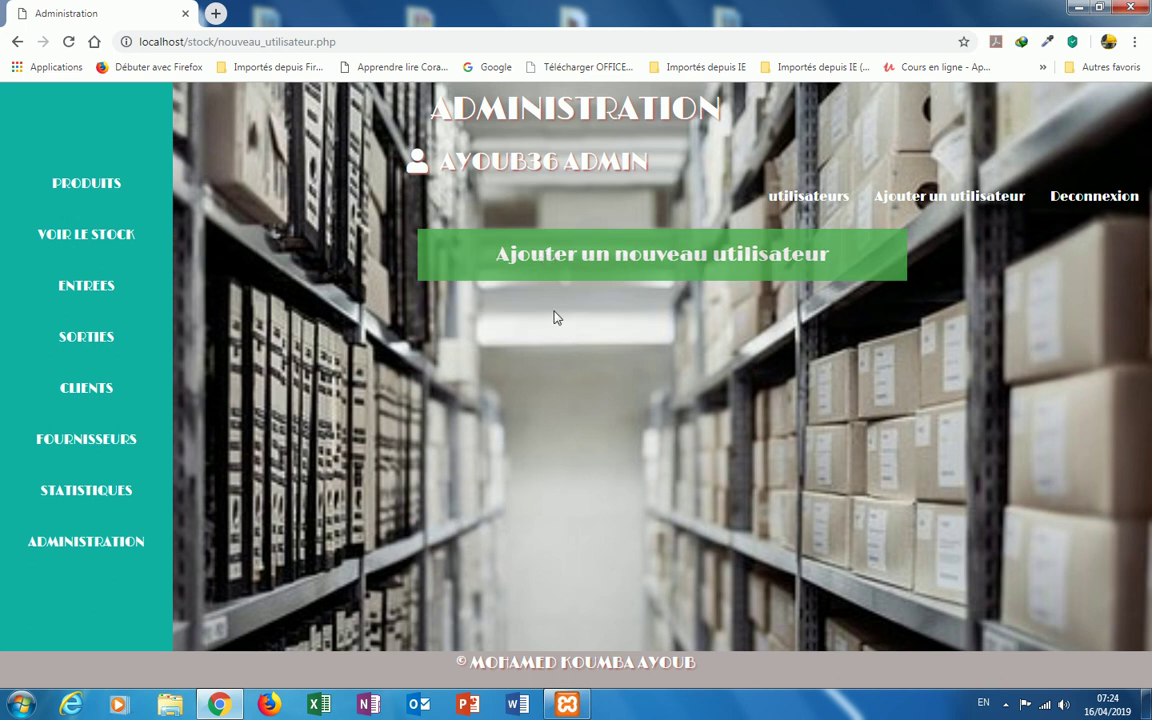
Step: Log out of the administrator account and start a sign-up with the holder's full name and pseudo MOUSS2019
click(1108, 198)
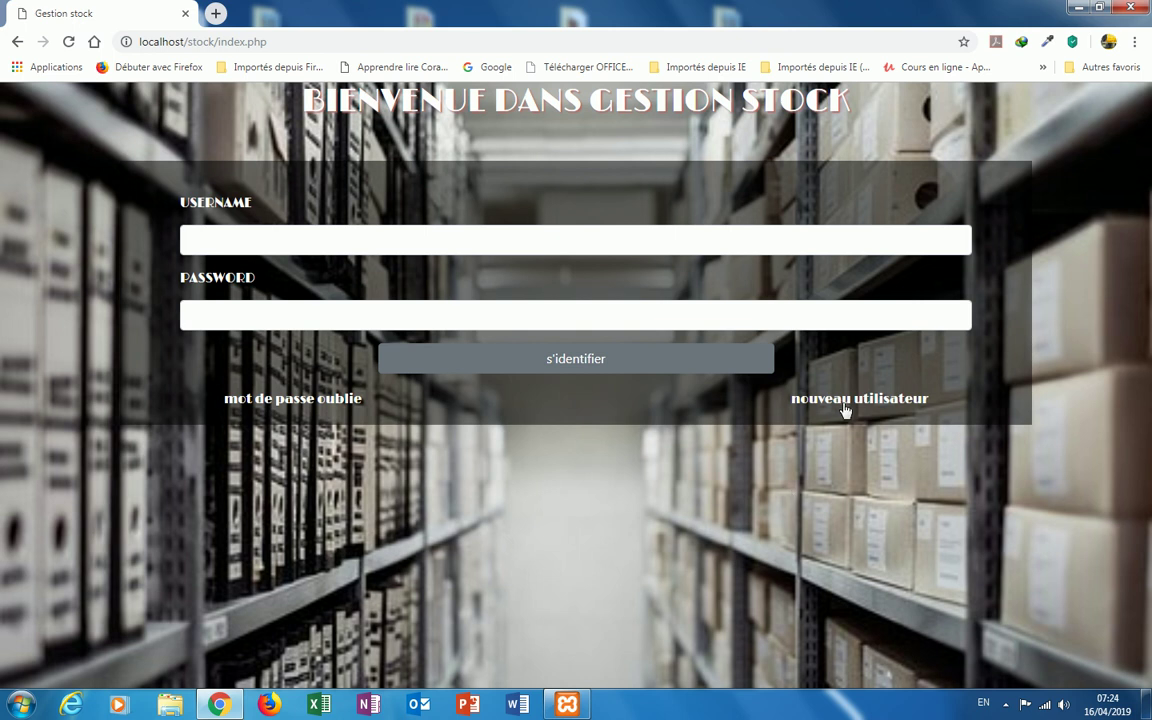
click(840, 405)
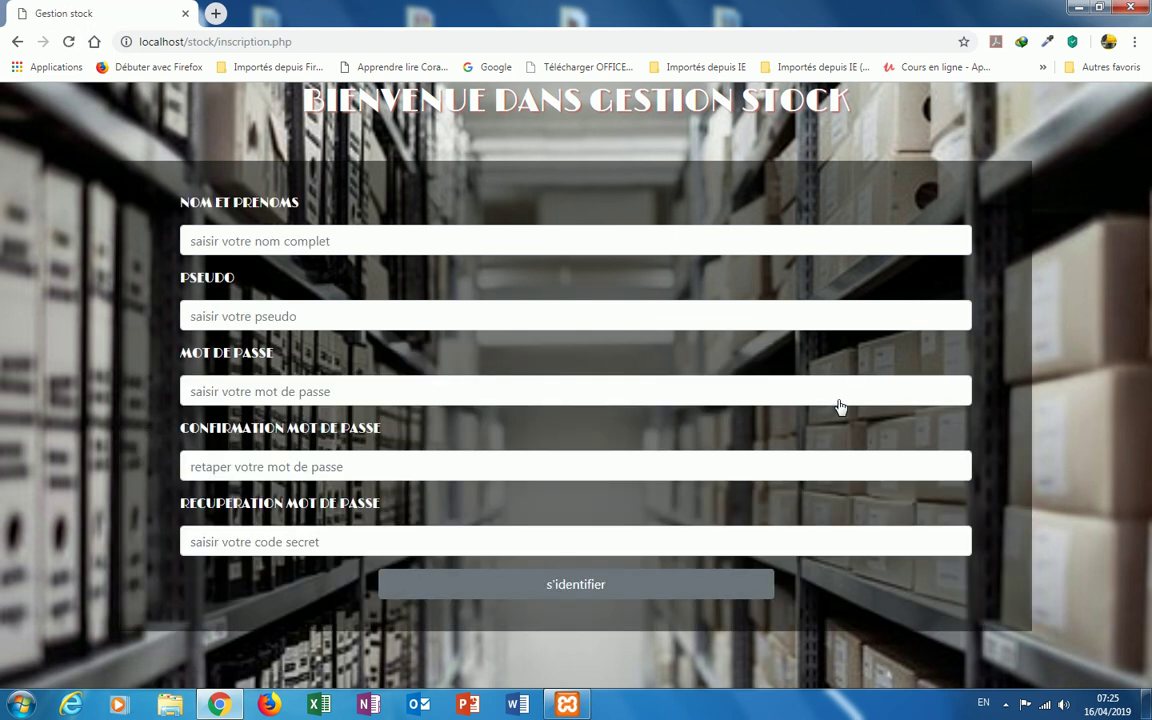
click(201, 239)
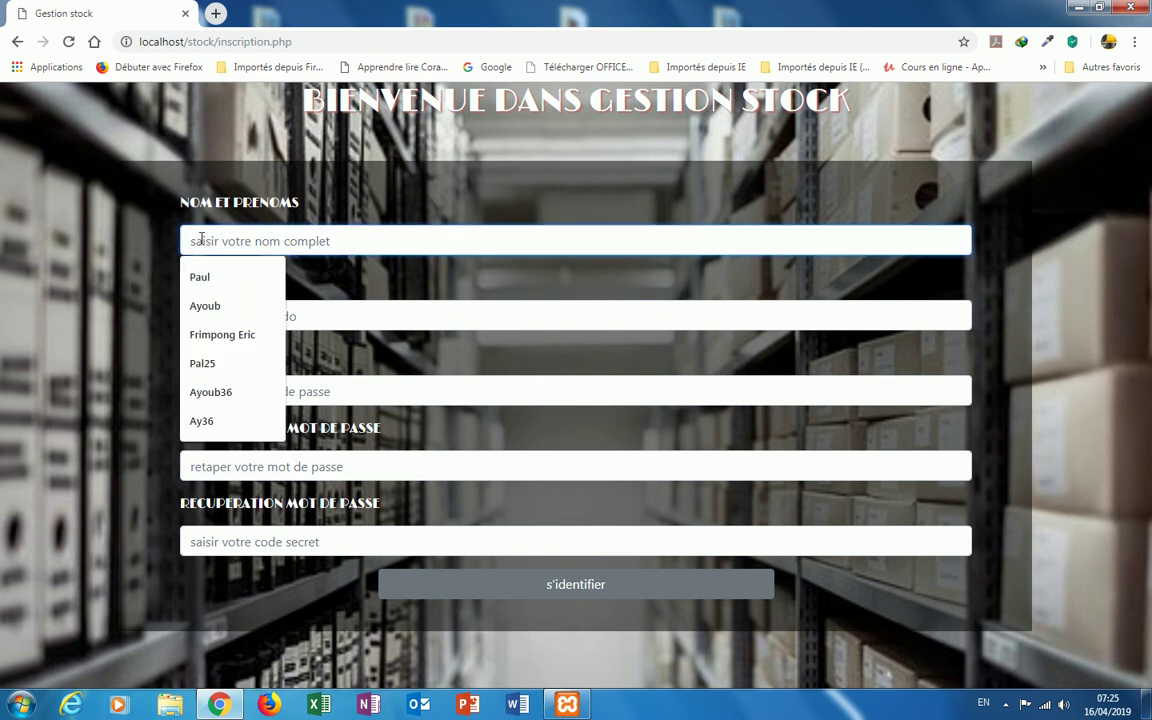
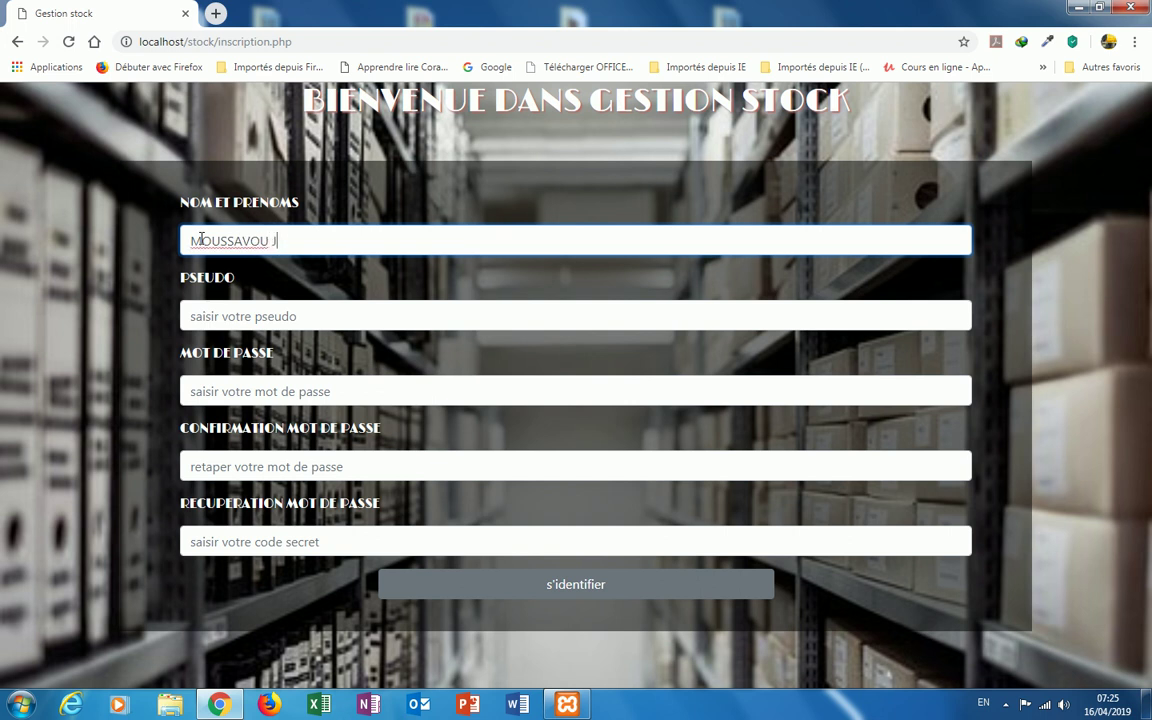
click(214, 316)
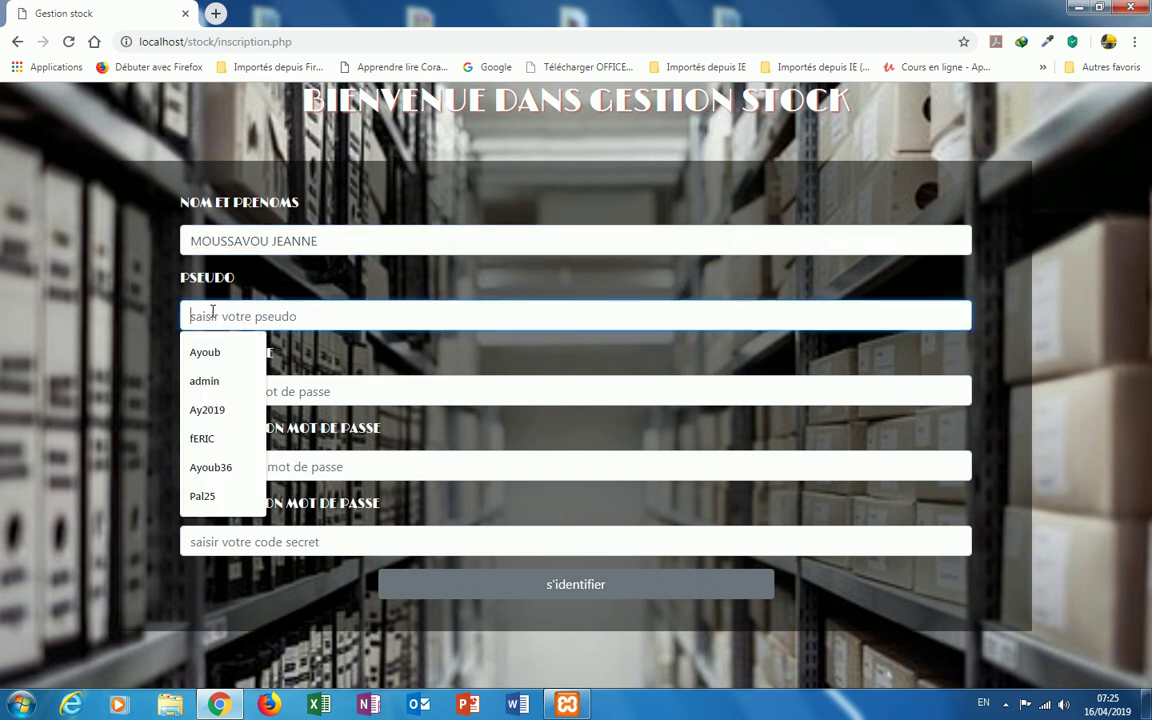
text(M)
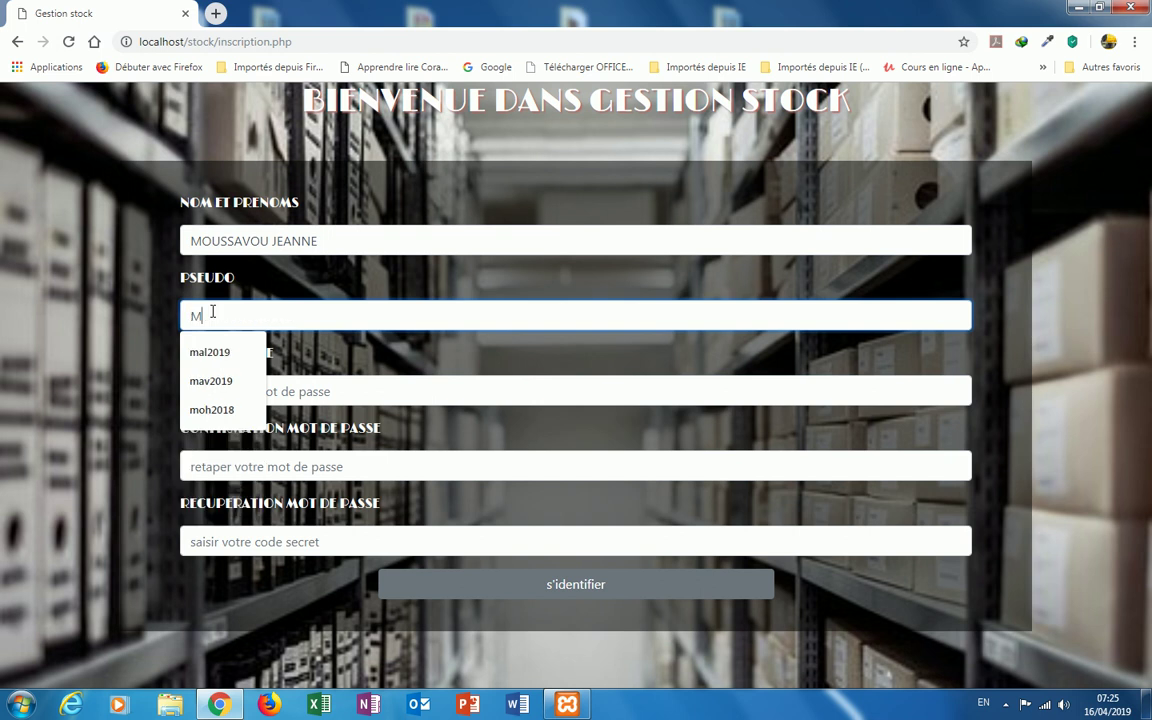
text(OUSS)
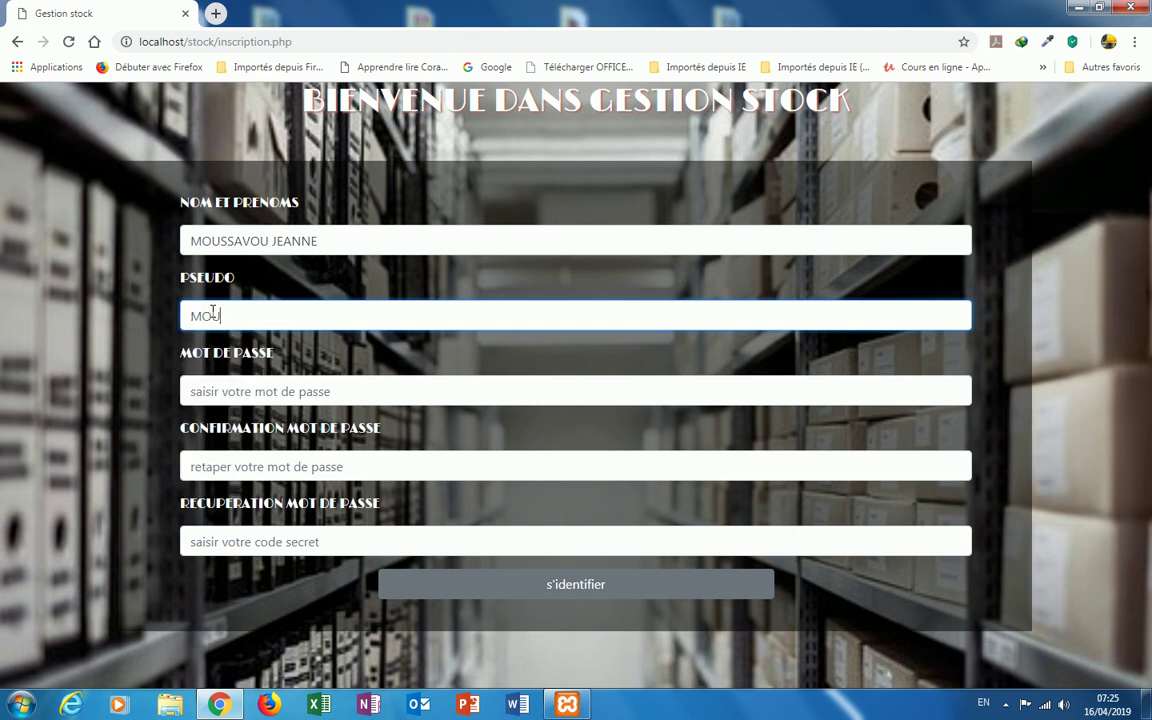
text(2019)
Step: Set and confirm the password, enter the recovery secret code, and submit the registration
click(208, 393)
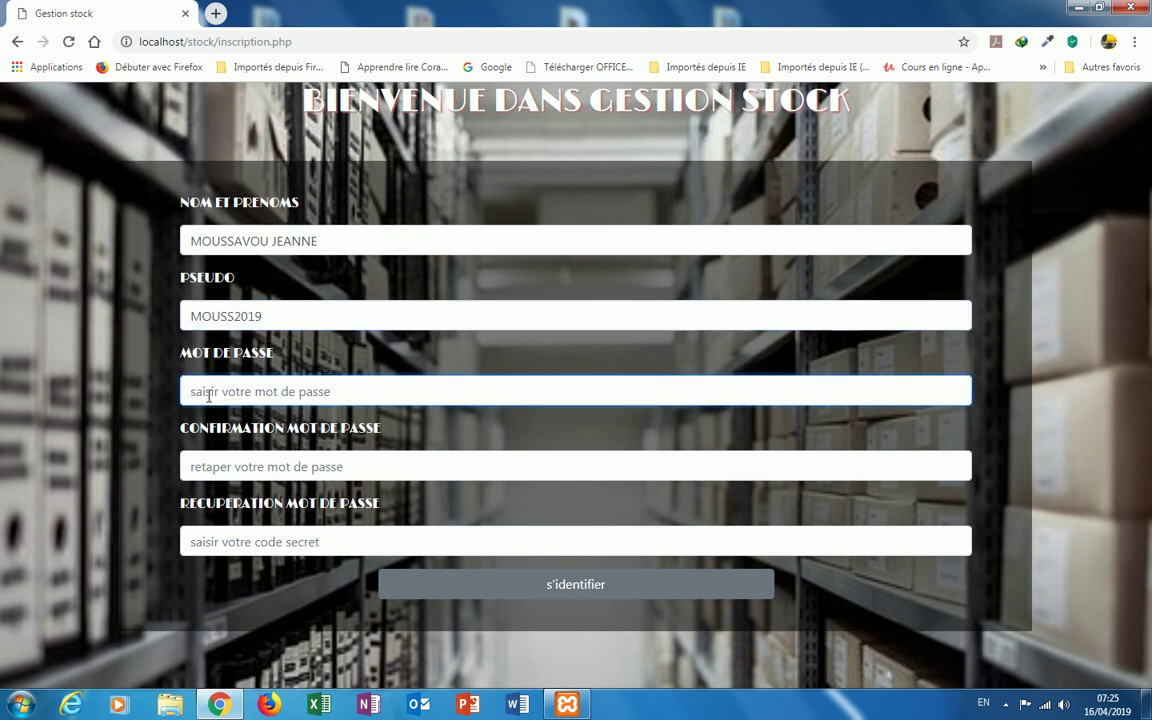
text(1234)
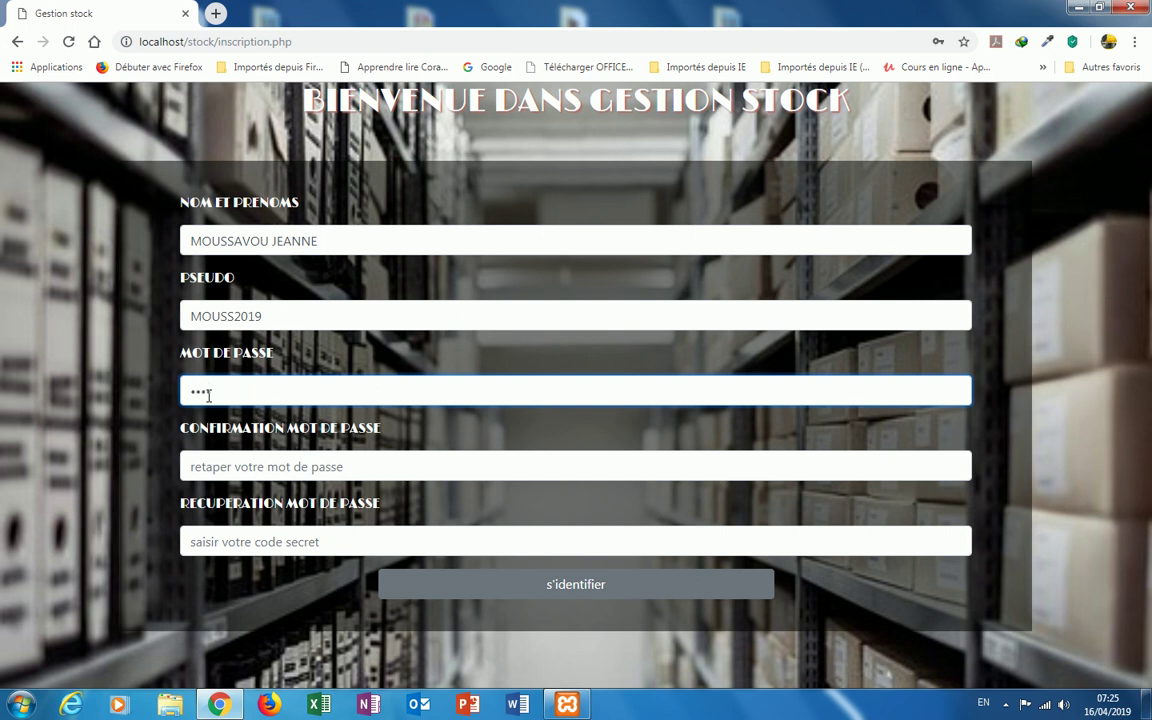
click(220, 467)
text(1234)
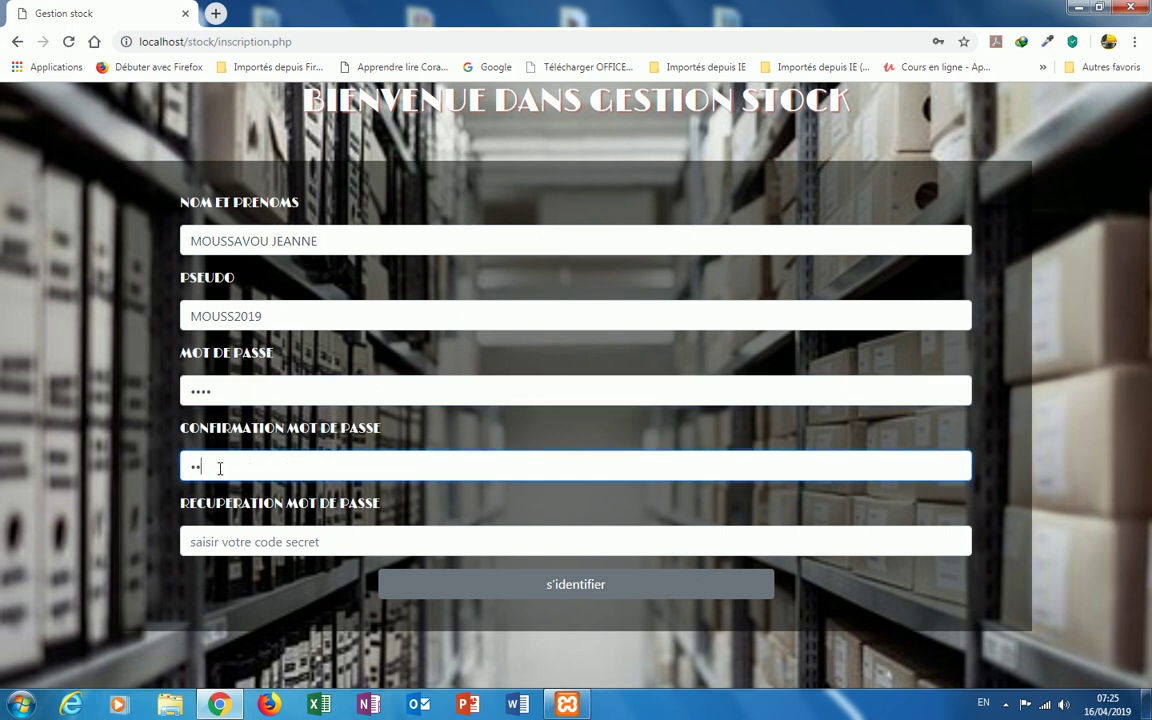
click(240, 540)
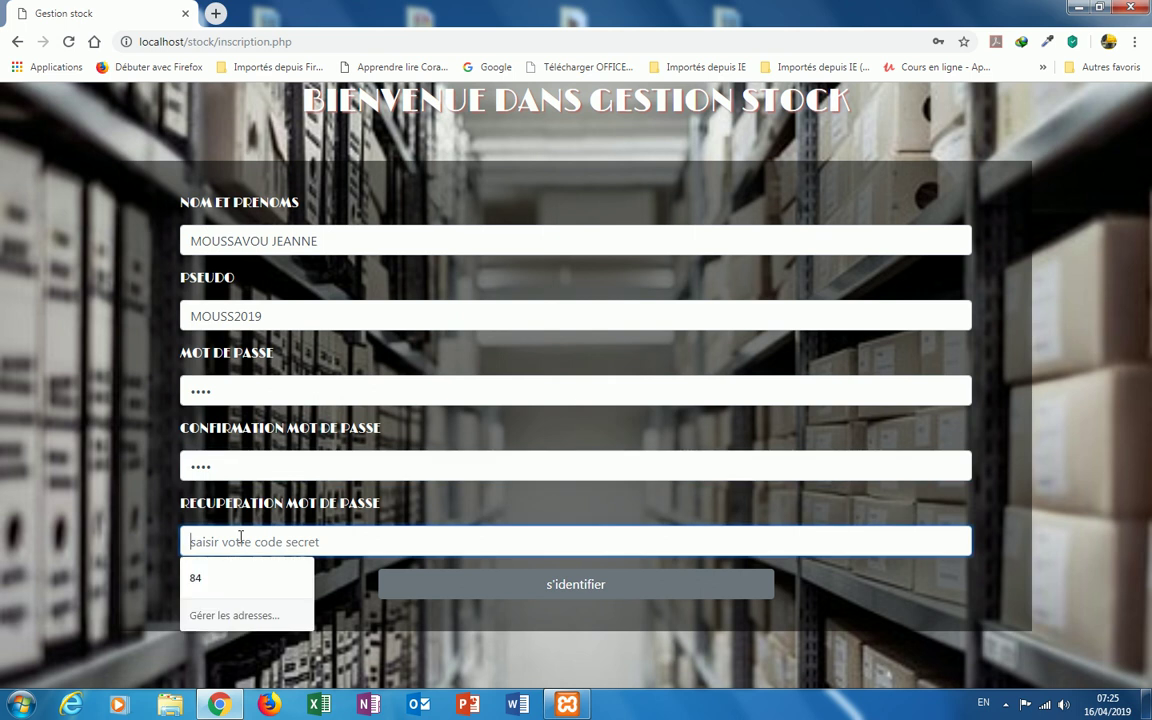
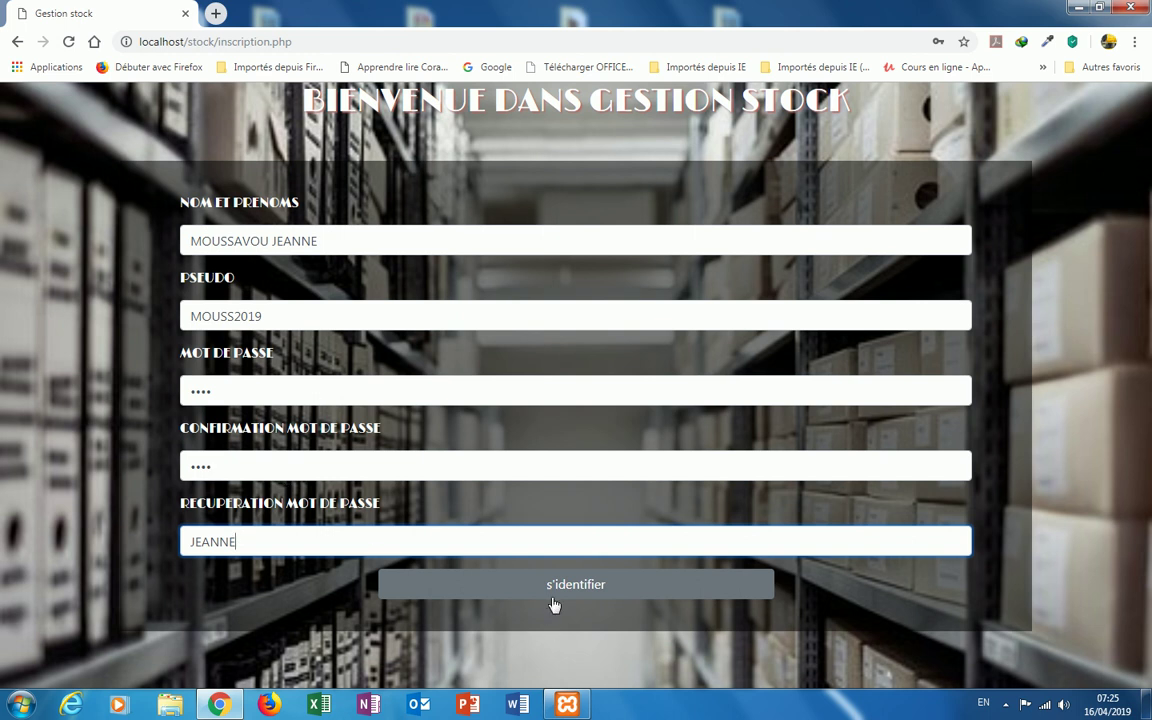
click(588, 588)
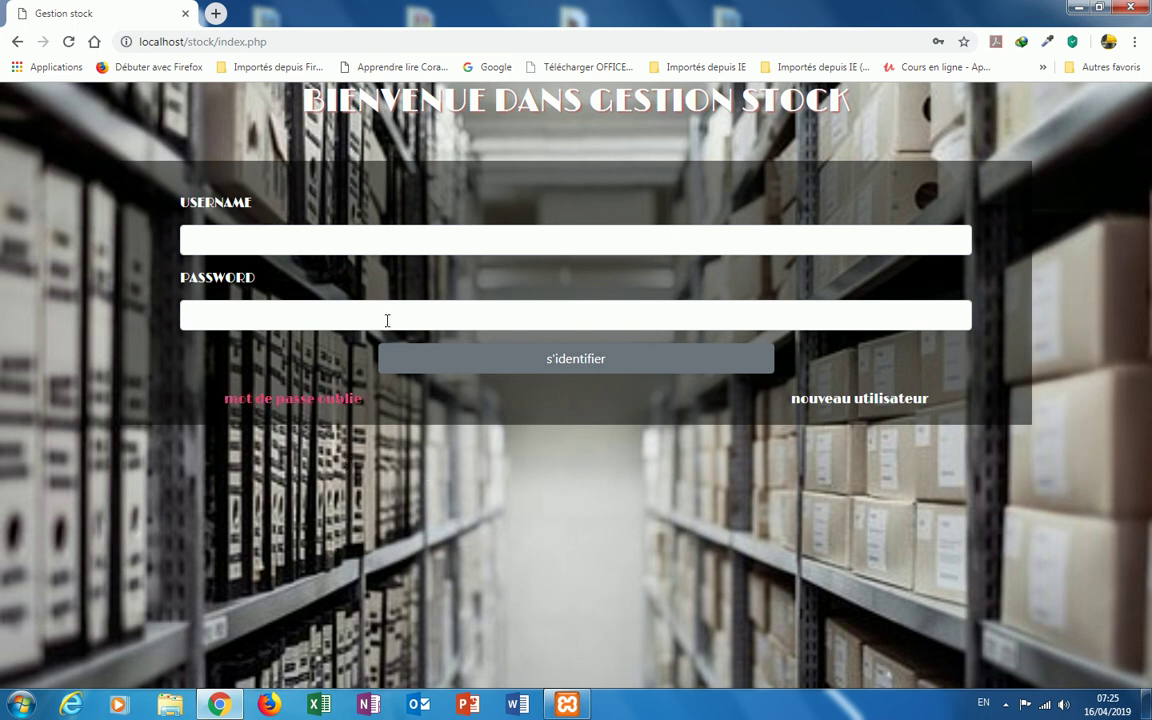
Step: Log in as MOUSS2019 with its password and browse the Gestionnaire des produits page
click(252, 248)
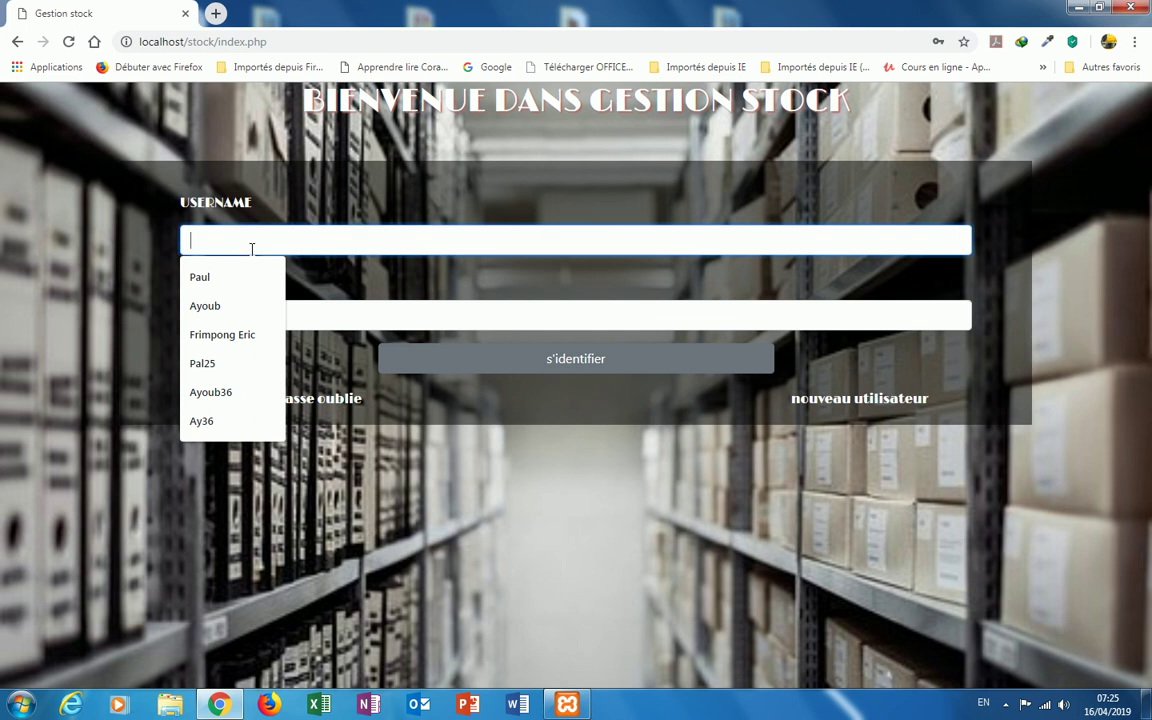
text(MOUSS)
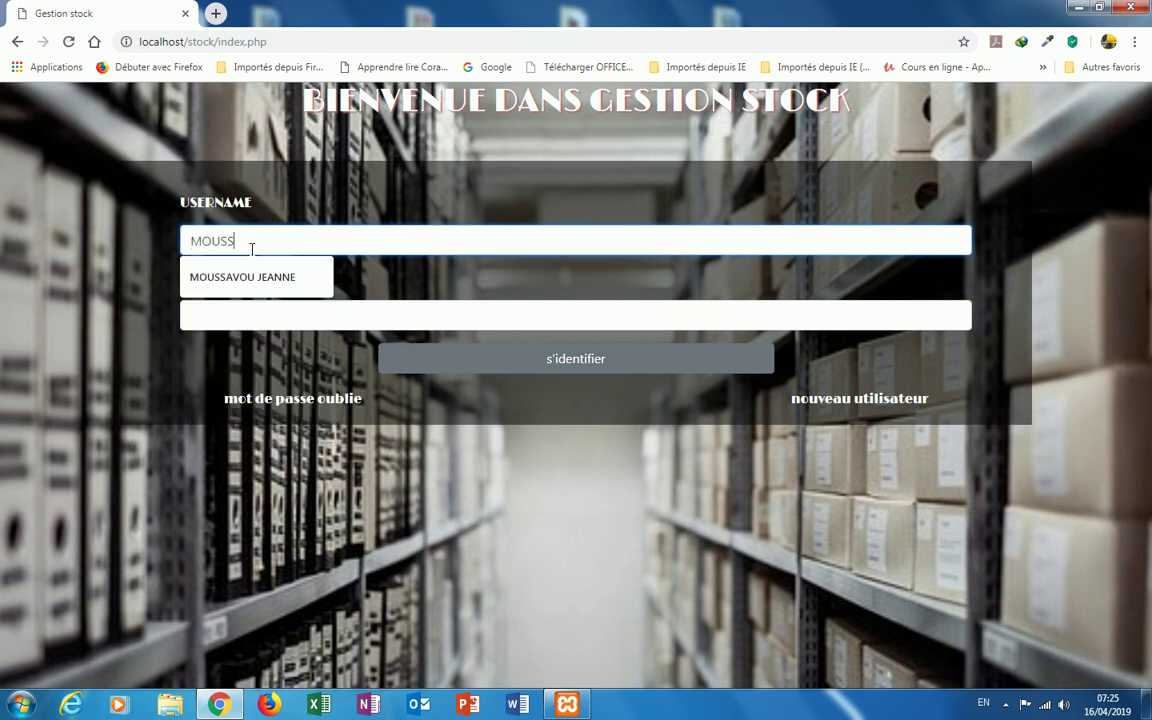
text(2019)
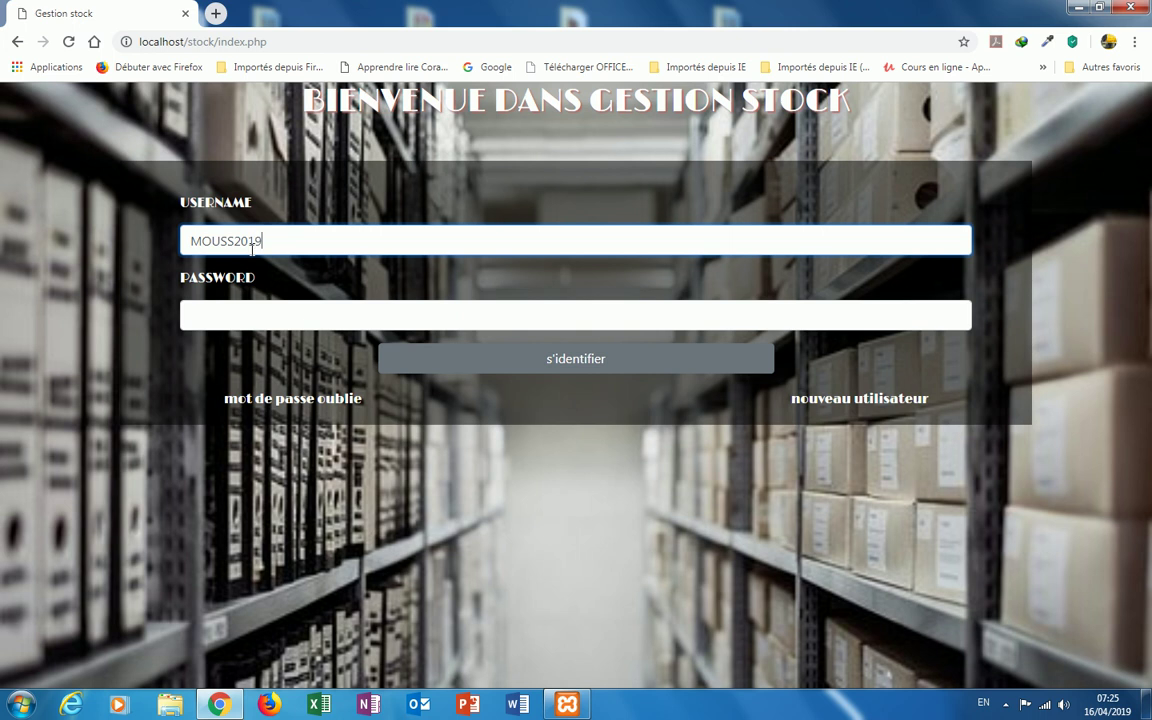
click(229, 312)
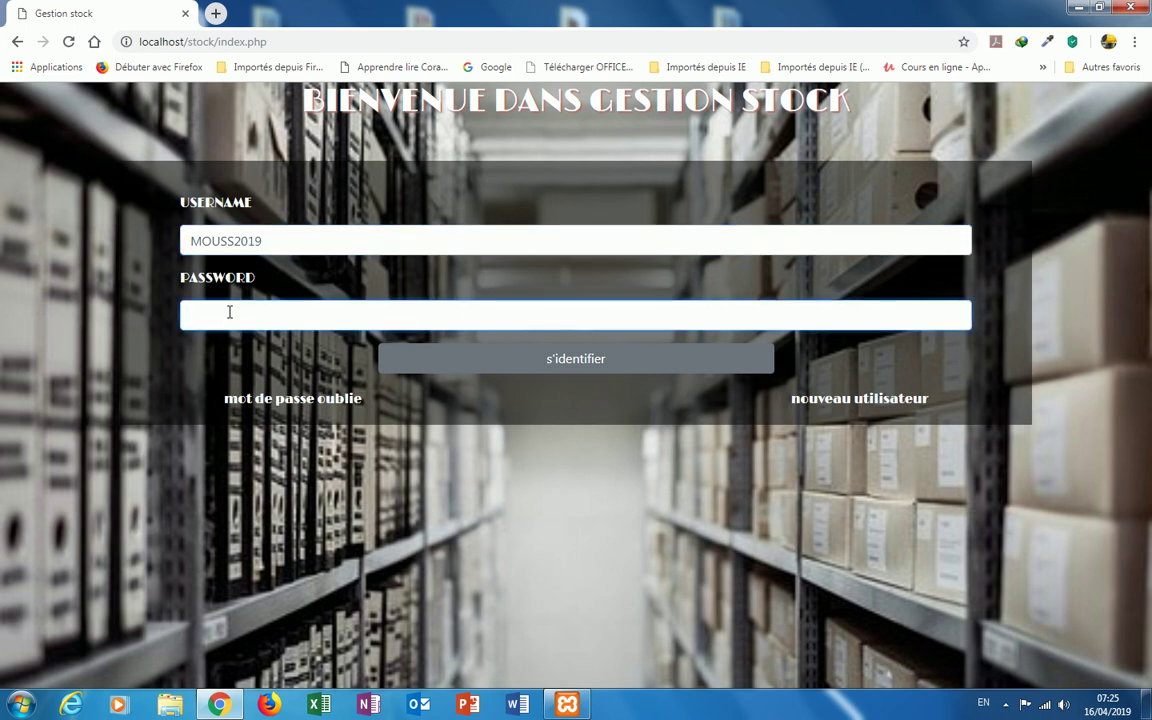
text(1234)
click(540, 363)
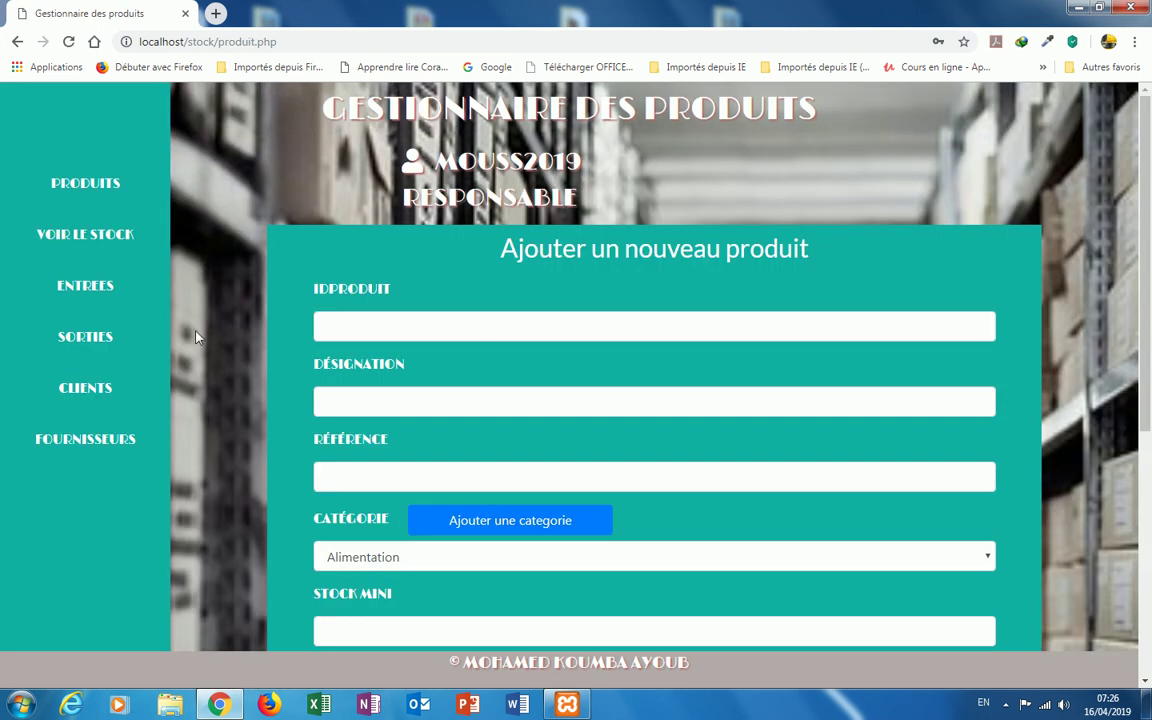
mouse_move(462, 170)
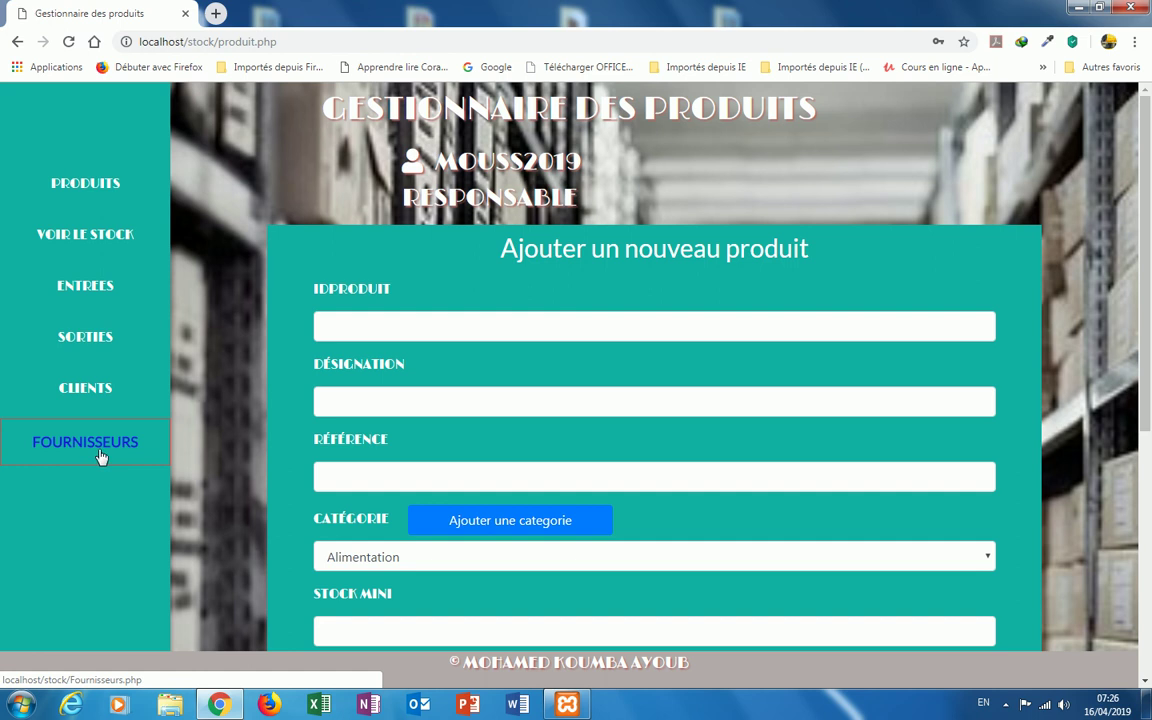
scroll(209, 269, down, 4)
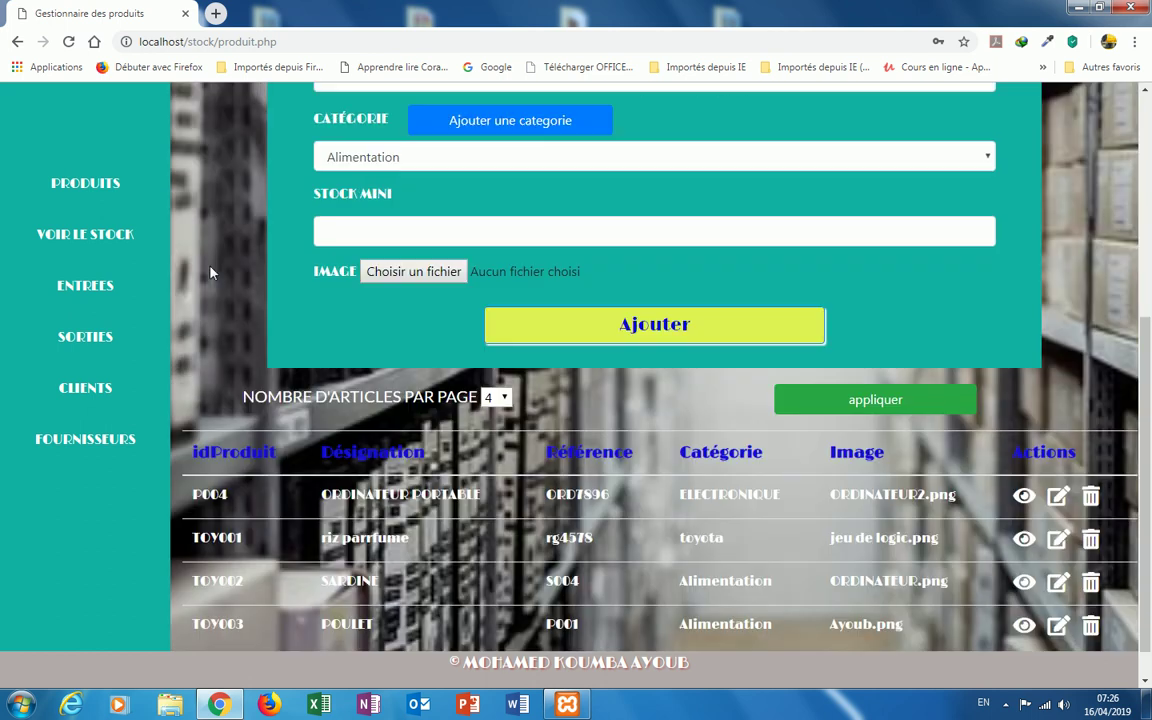
scroll(210, 270, up, 4)
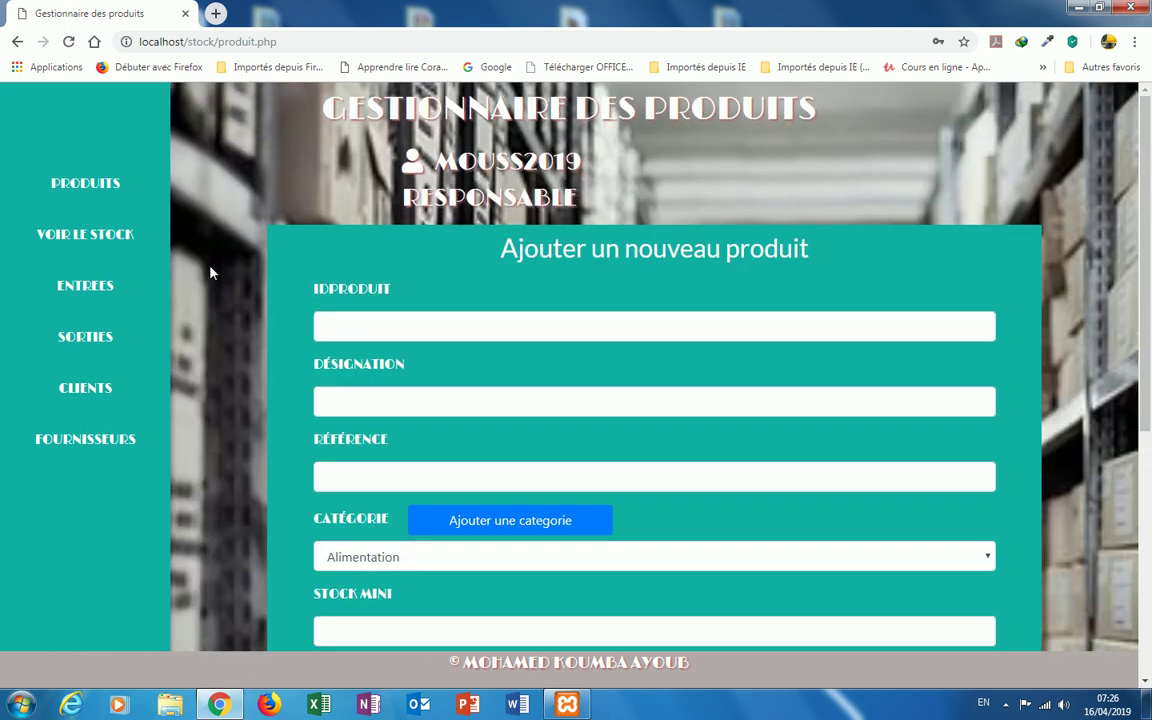
Step: Set a new password for the saved MOUSS pseudo through MODIFIER MOT DE PASSE
mouse_move(490, 195)
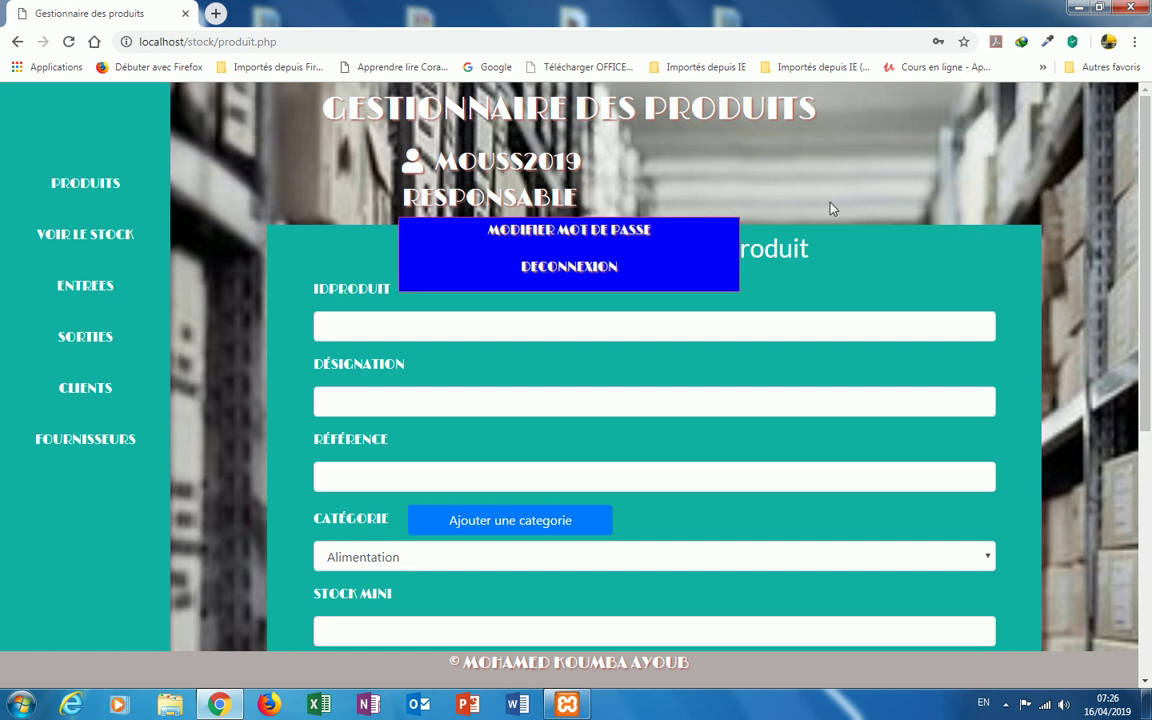
click(570, 236)
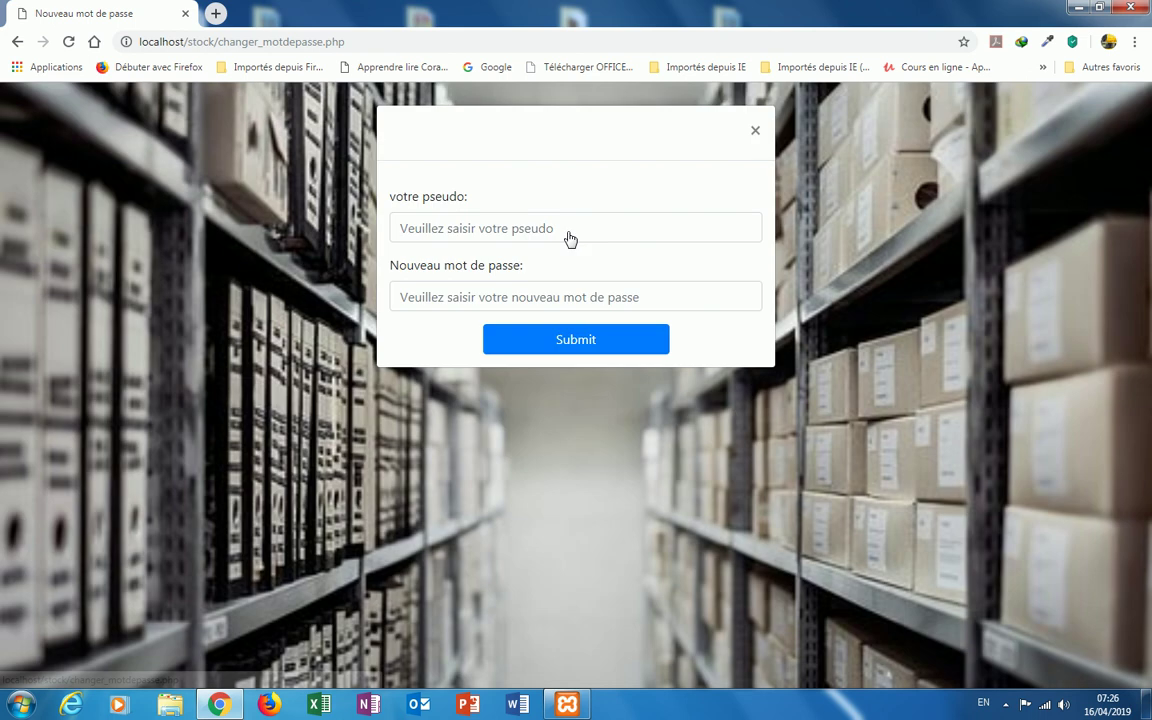
click(445, 229)
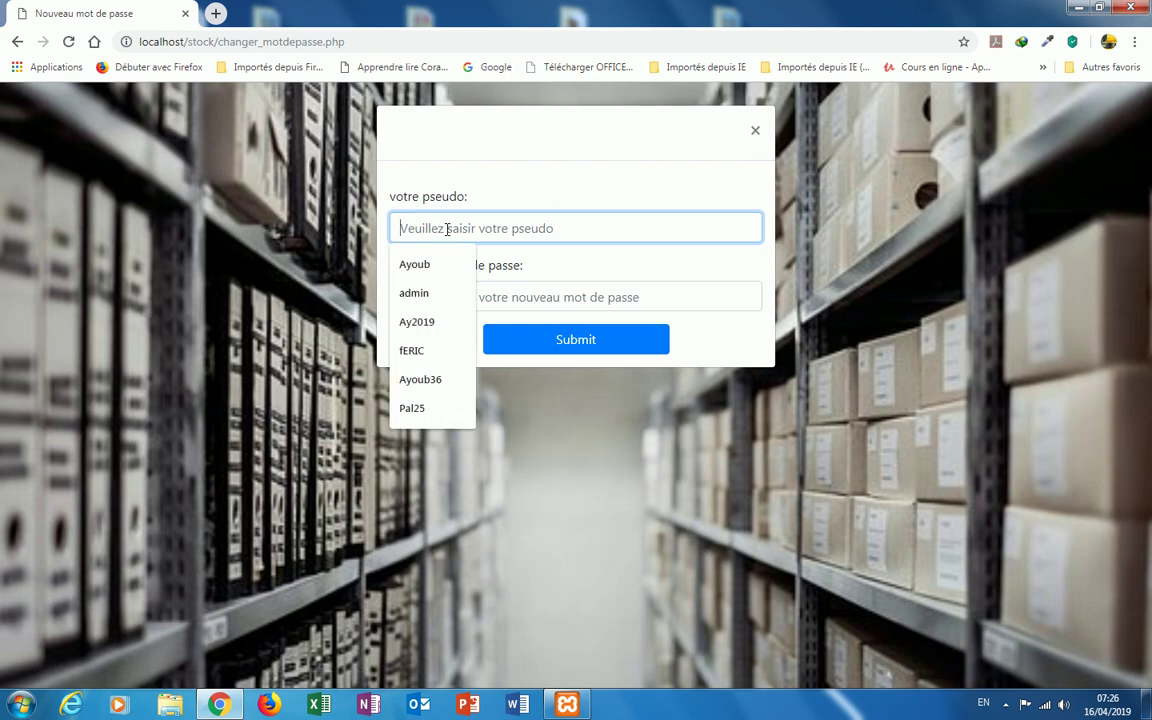
text(MOUSS2019)
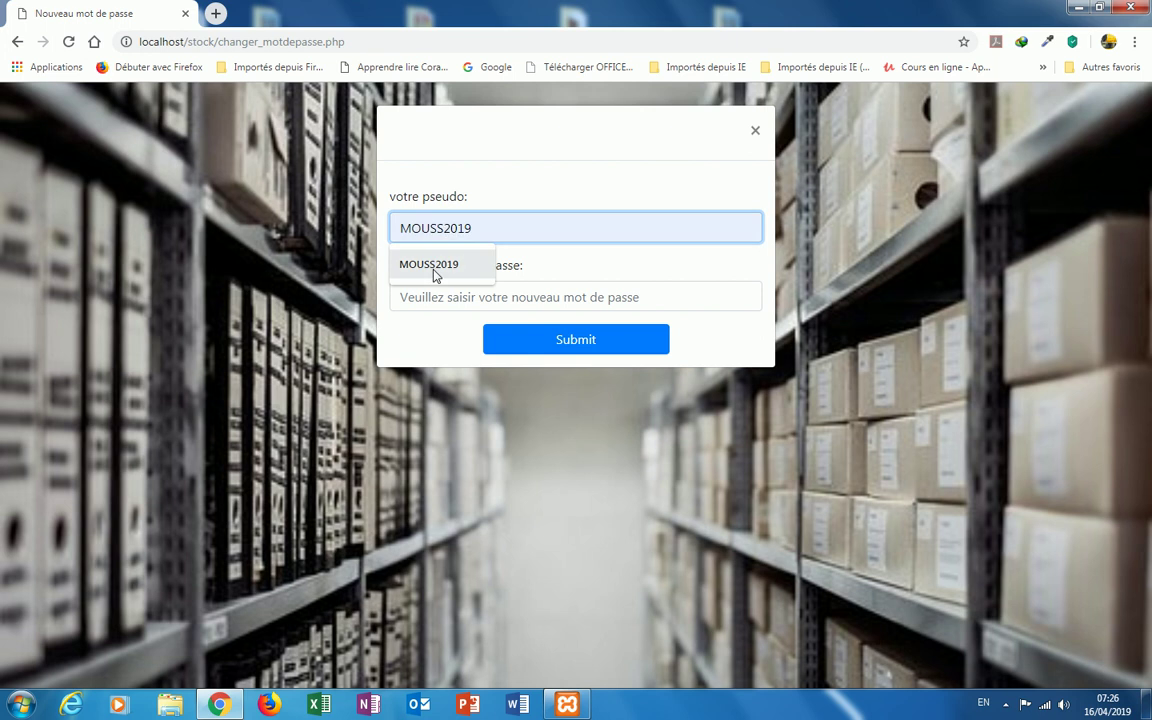
click(400, 265)
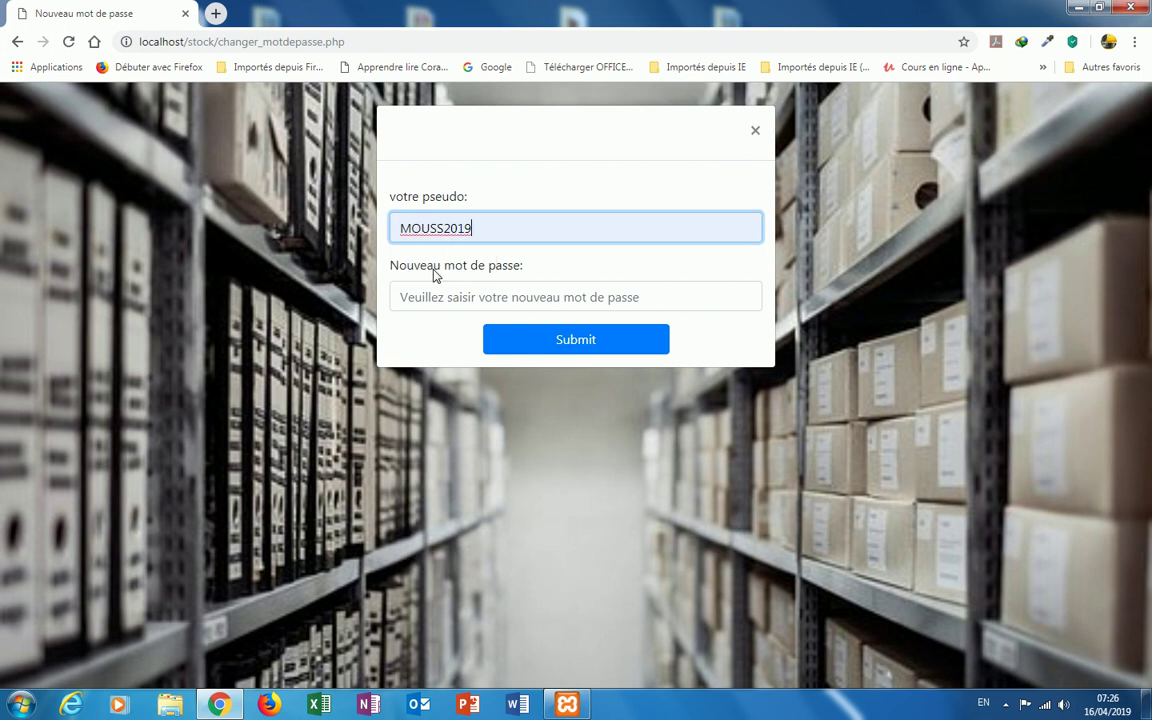
click(425, 296)
text(1234)
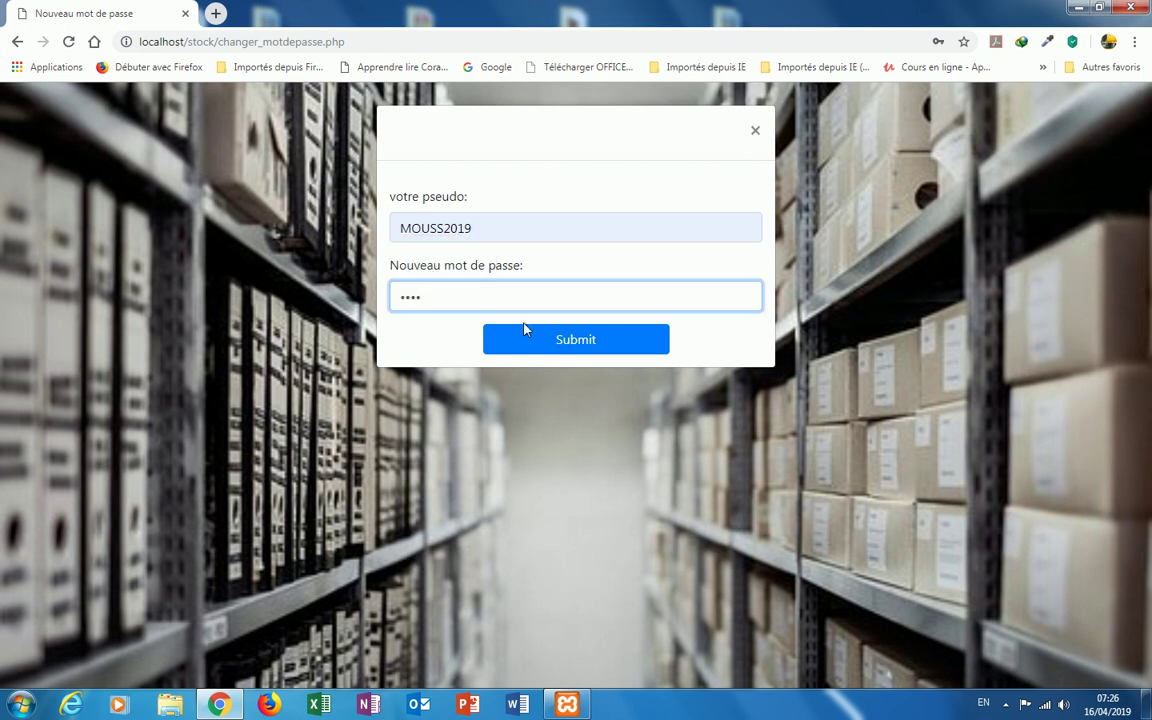
click(576, 342)
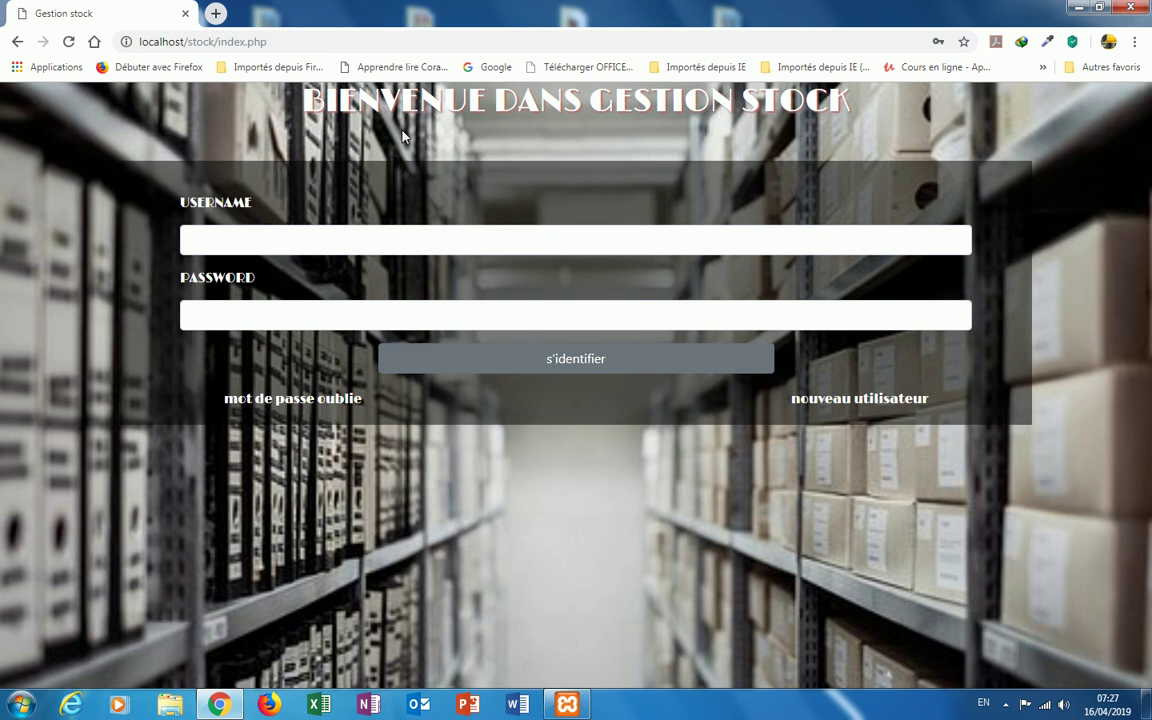
Step: Log back in with the autofilled MOUSS username and the changed password
click(222, 237)
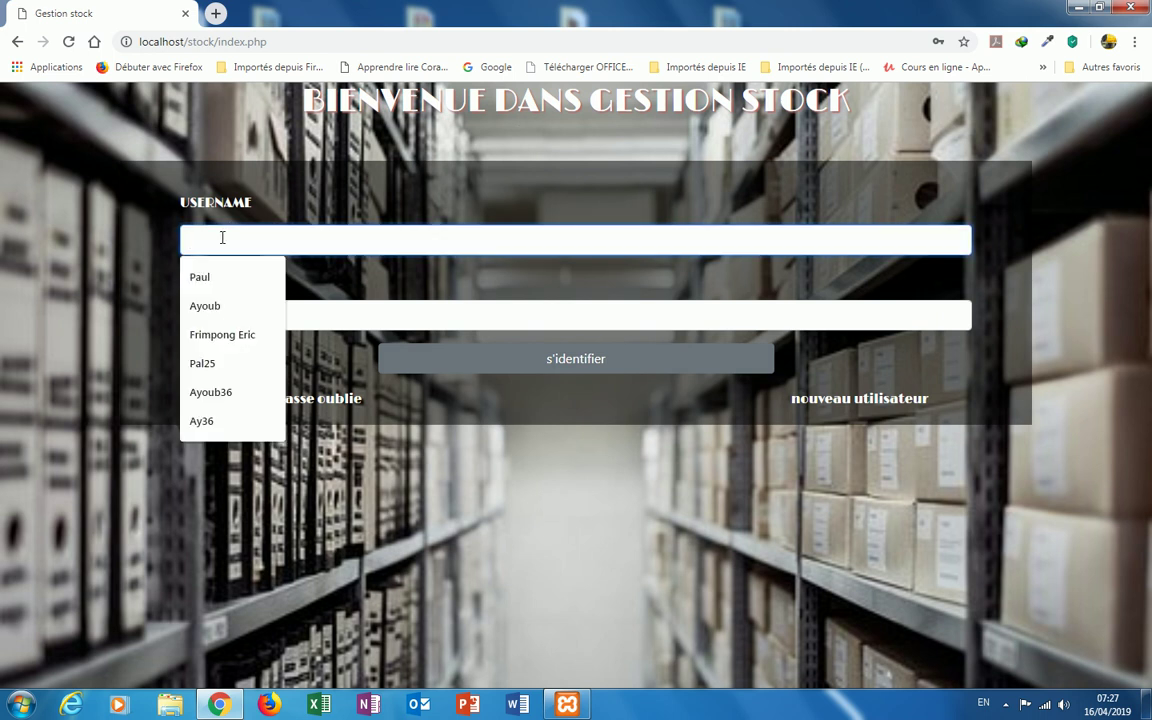
text(MOUSS)
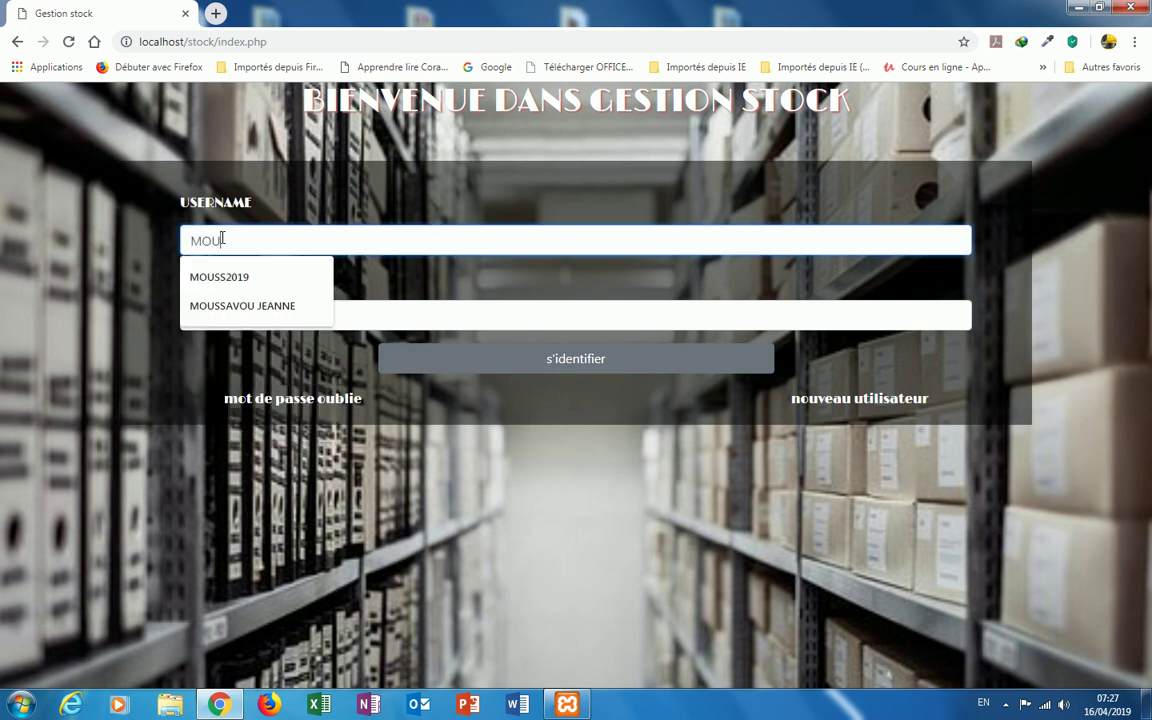
click(232, 277)
click(230, 319)
text(1234)
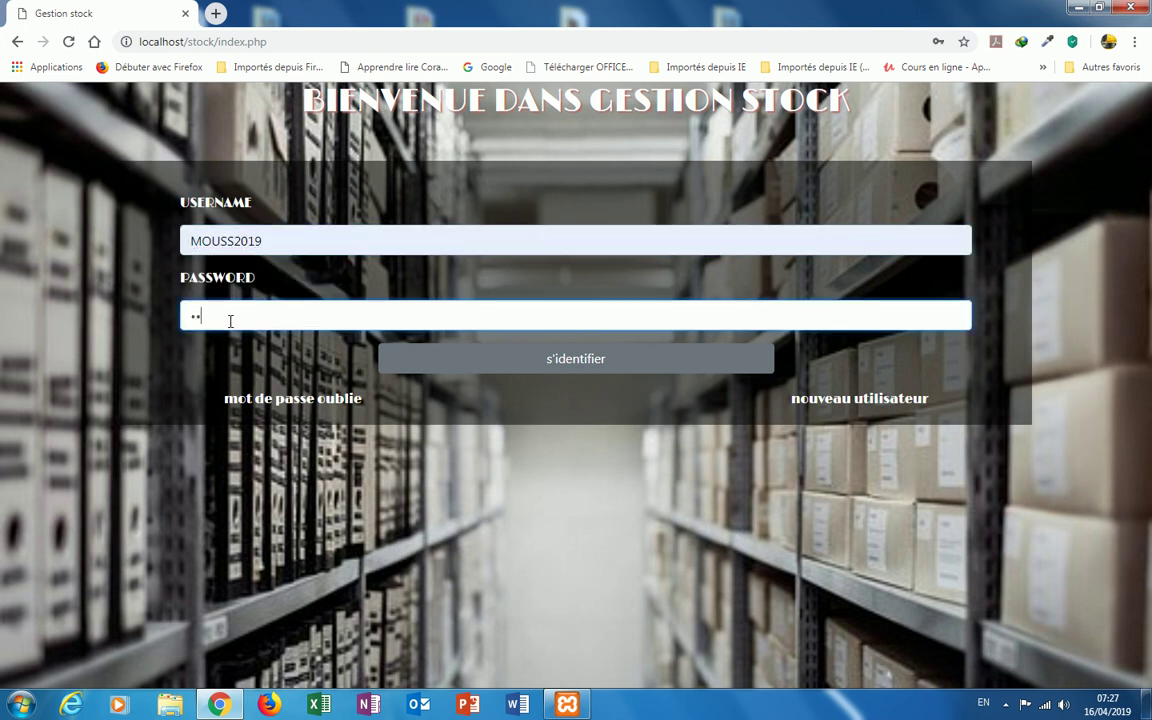
click(516, 366)
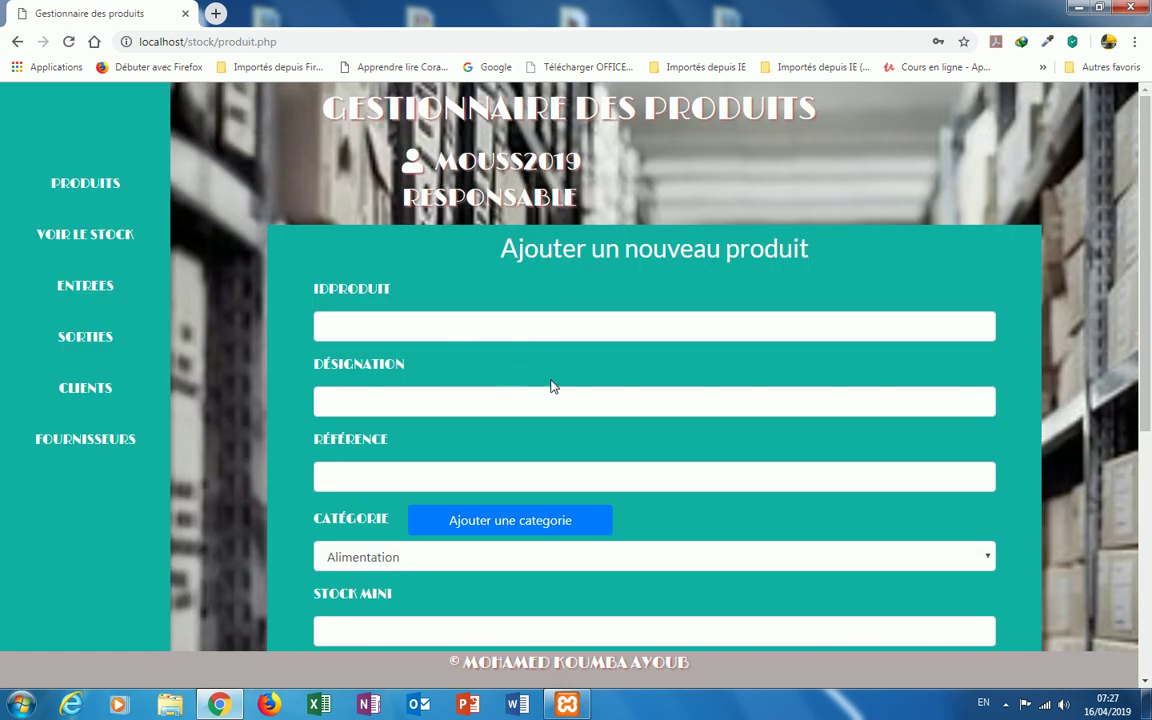
Step: Log out using DECONNEXION in the username menu
scroll(508, 312, down, 2)
scroll(507, 310, up, 2)
mouse_move(533, 212)
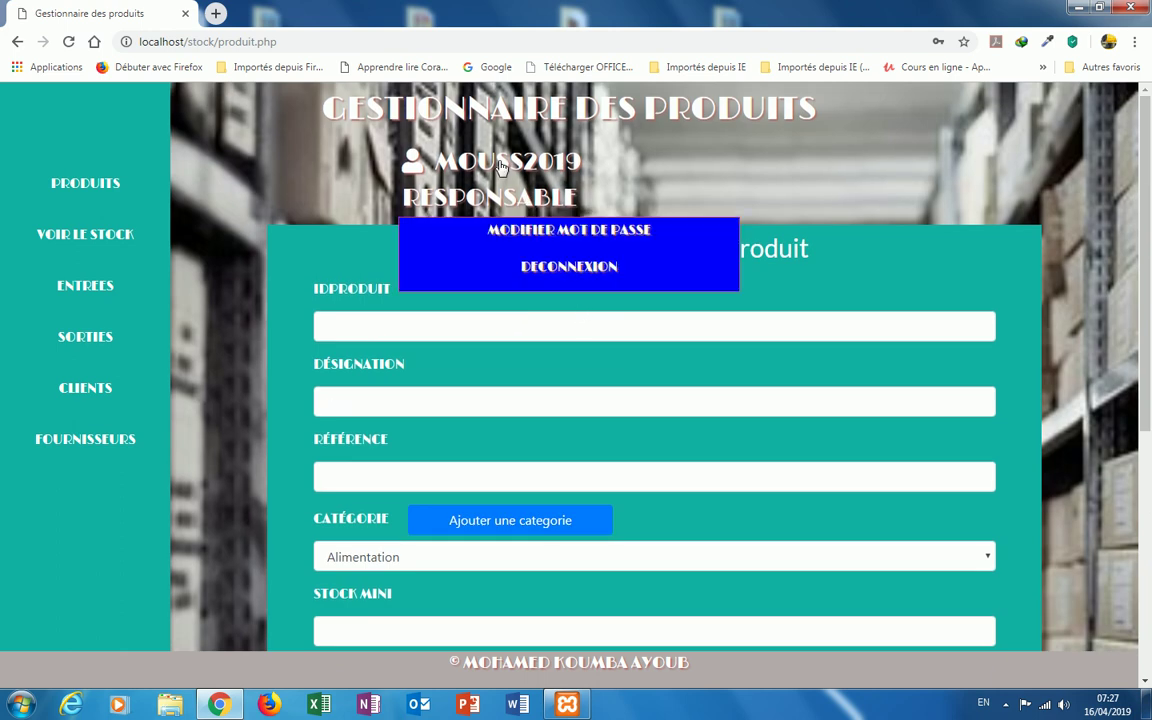
click(561, 273)
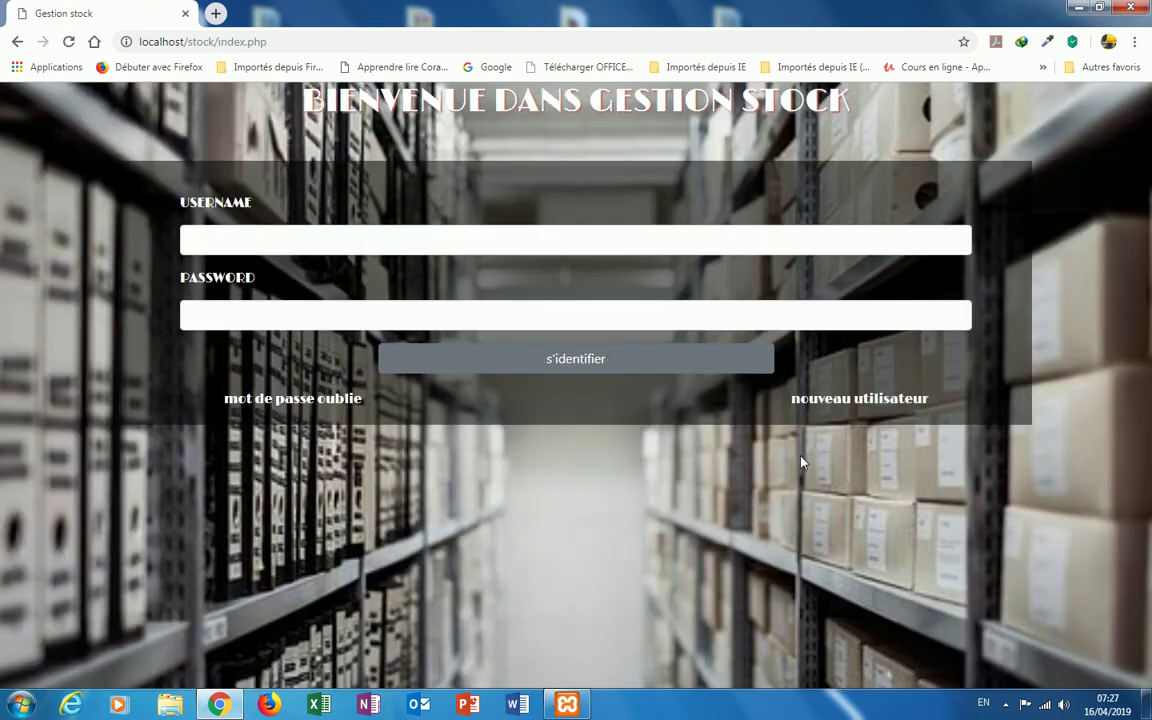
Step: Open the registration form and enter a full name and pseudo aYHH21
click(850, 401)
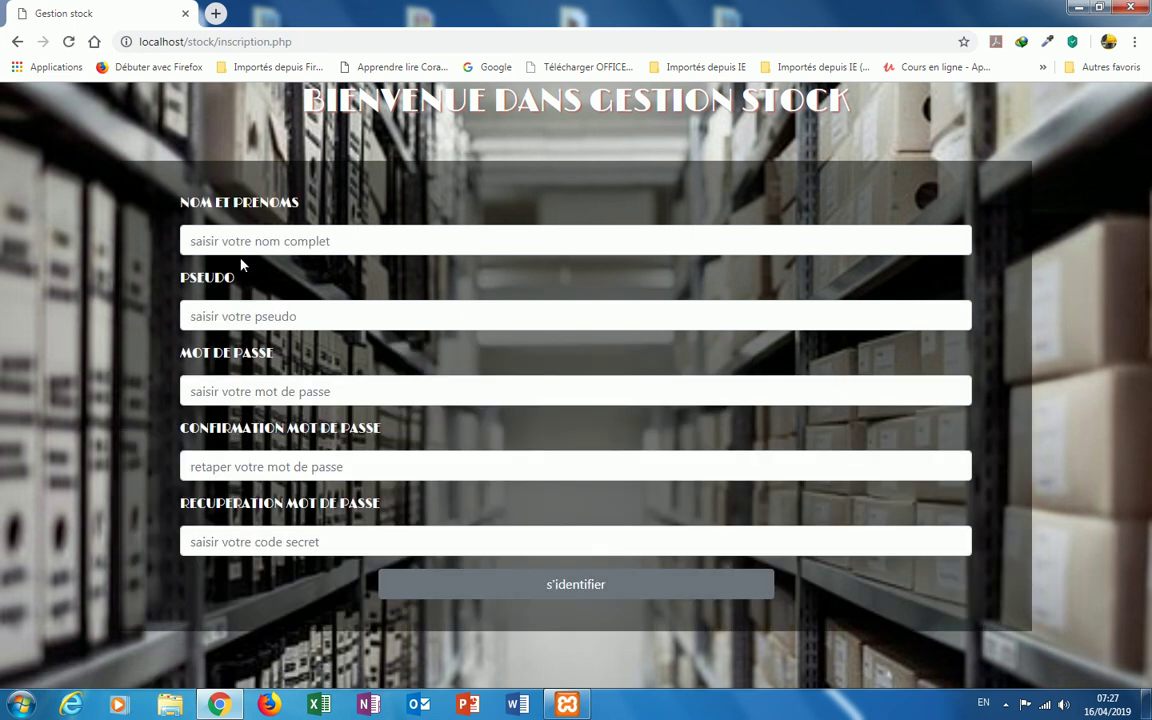
click(235, 242)
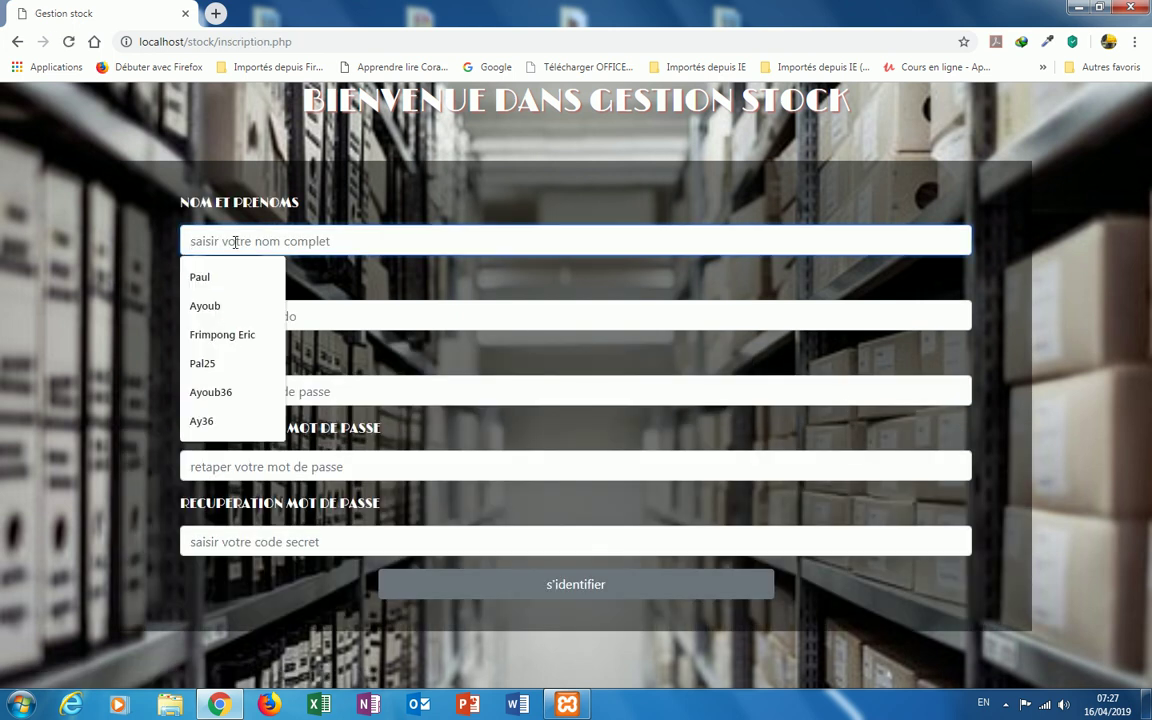
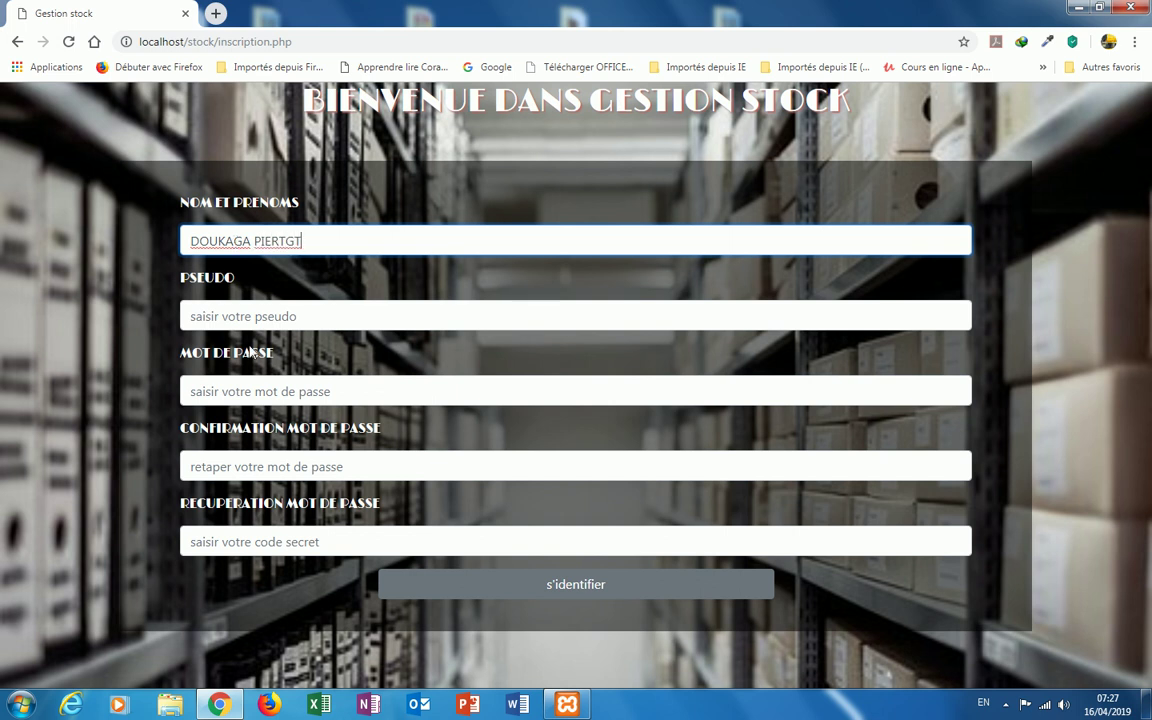
click(236, 316)
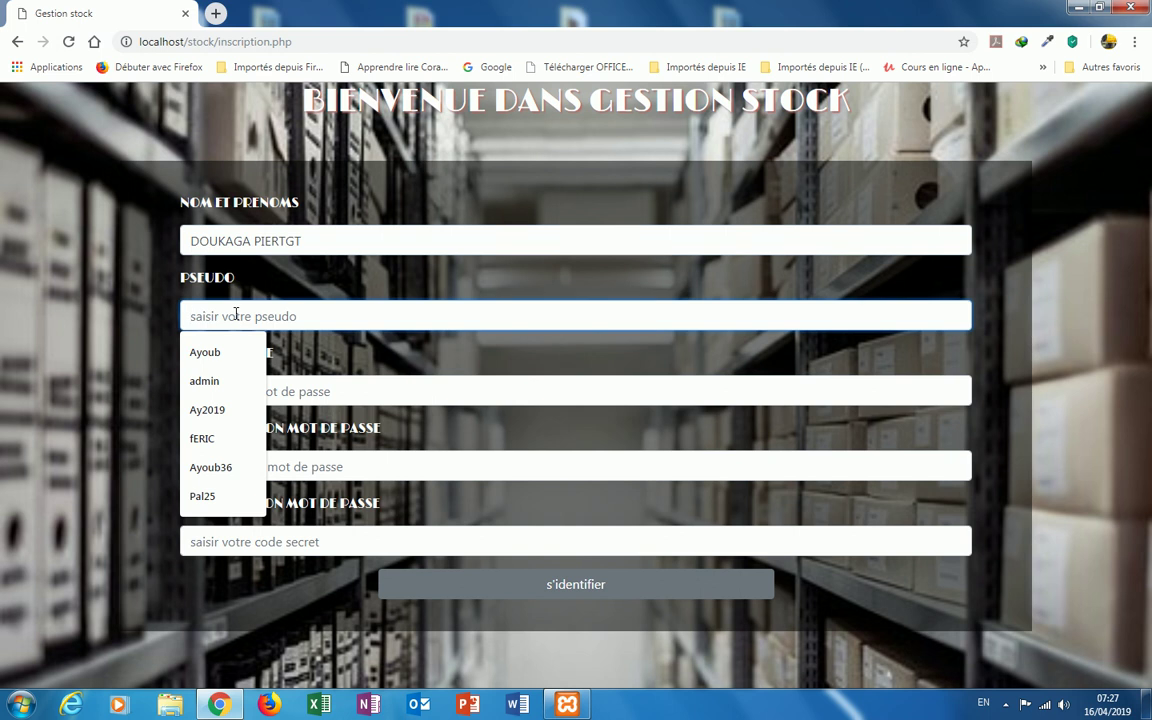
text(1111)
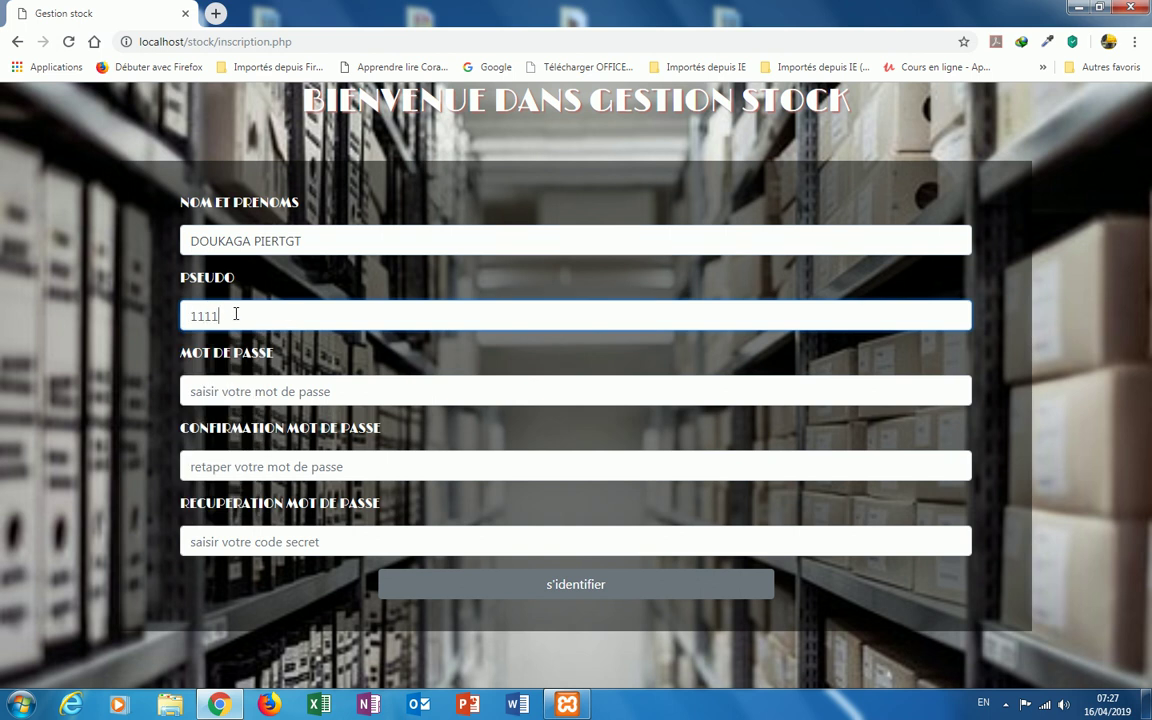
key(BackSpace)
key(BackSpace)
key(BackSpace)
key(BackSpace)
text(aYHH21)
Step: Enter and confirm the password and begin typing the recovery secret code
click(221, 393)
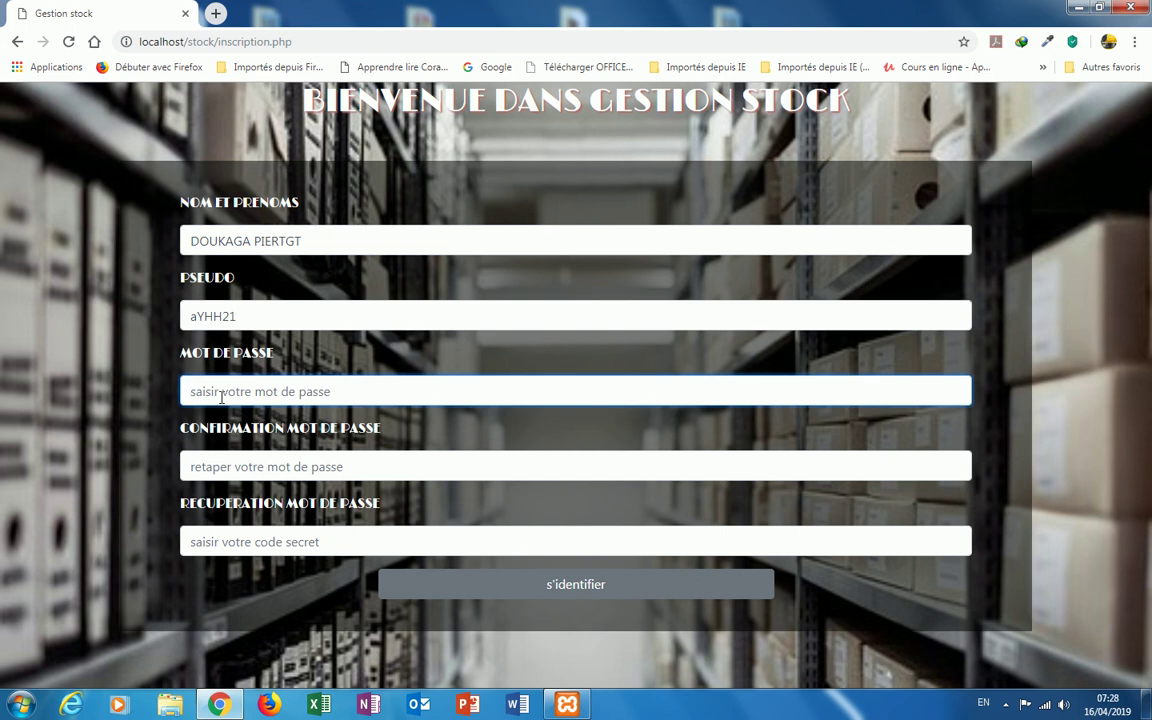
text(1234)
click(190, 466)
text(1234)
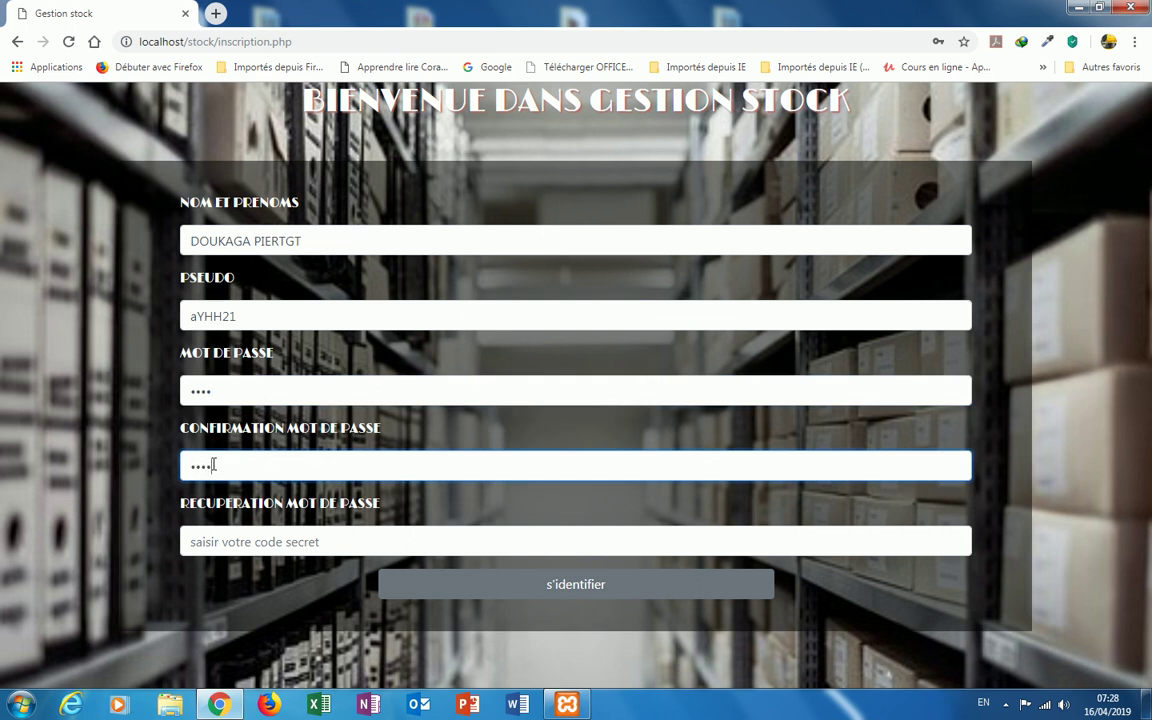
click(218, 543)
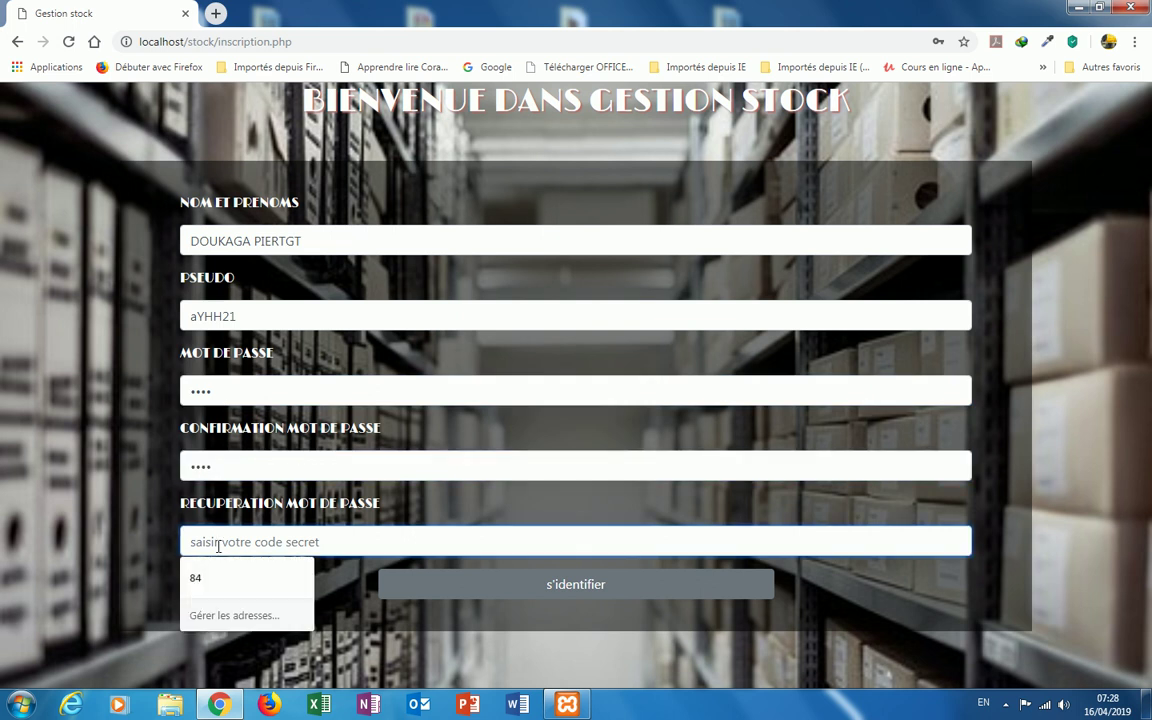
text(PL)
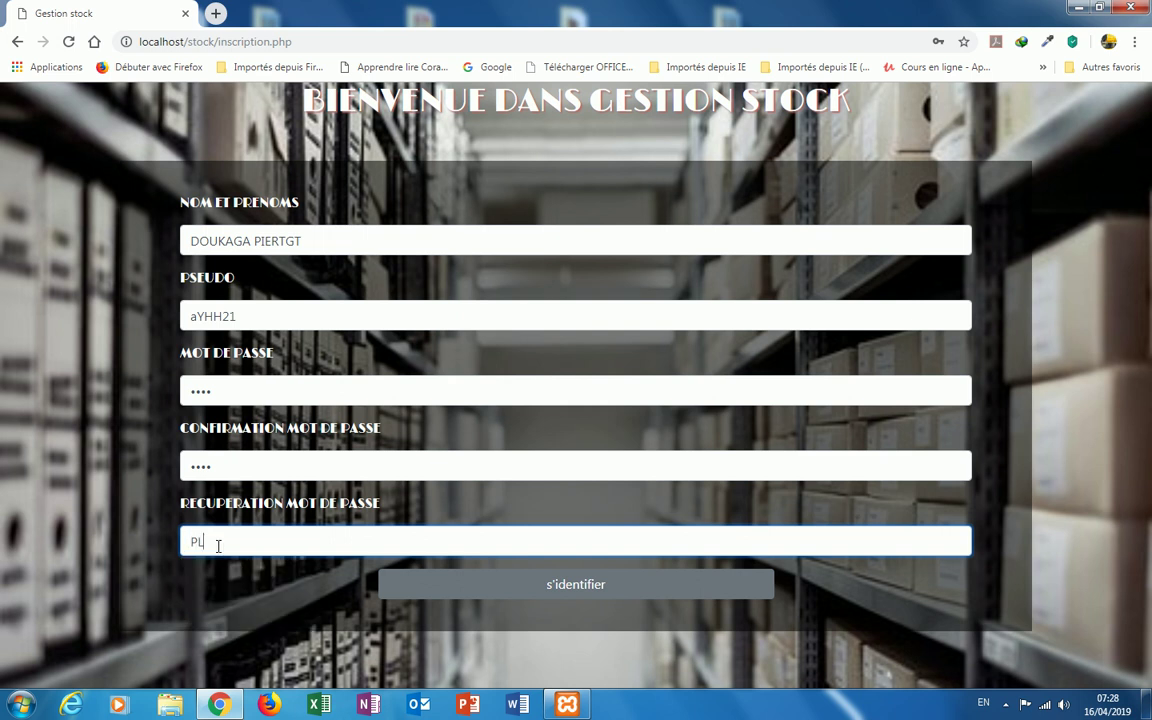
click(546, 595)
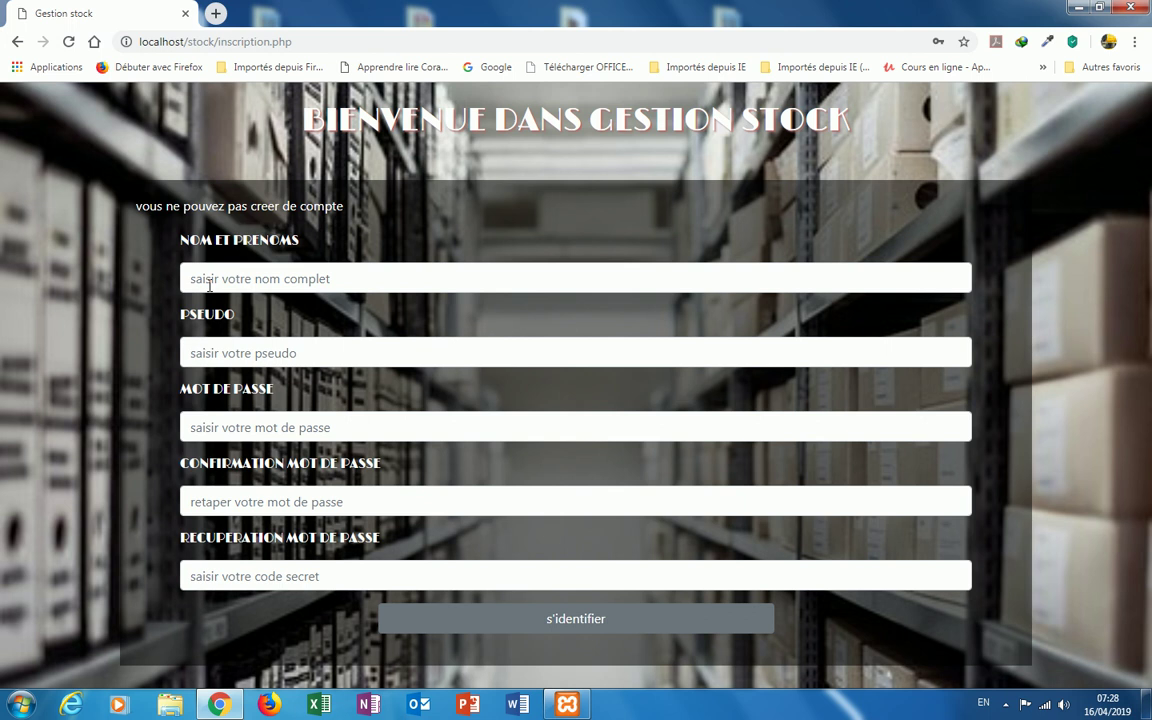
click(210, 283)
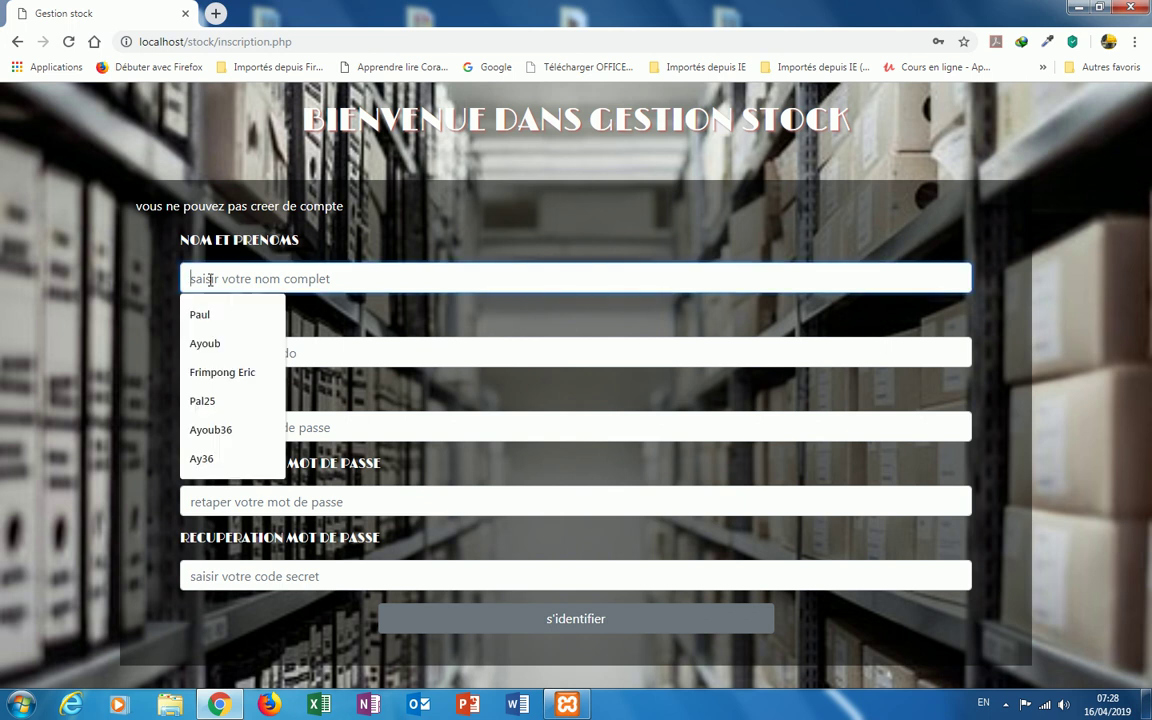
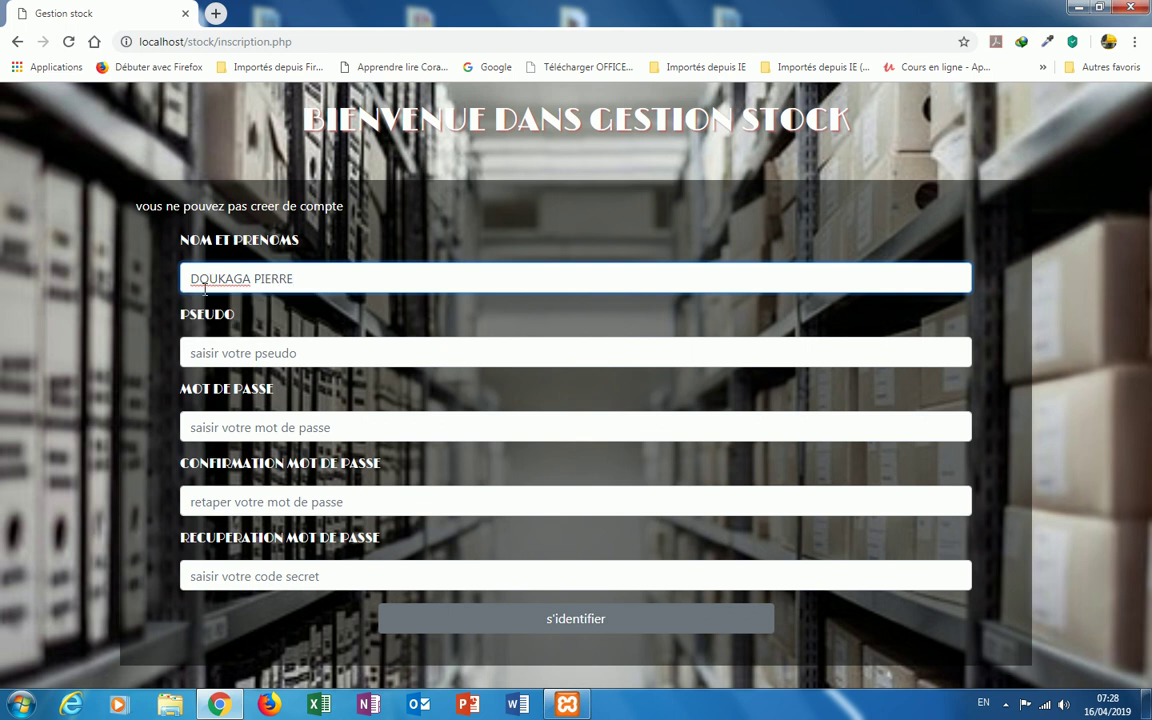
click(211, 352)
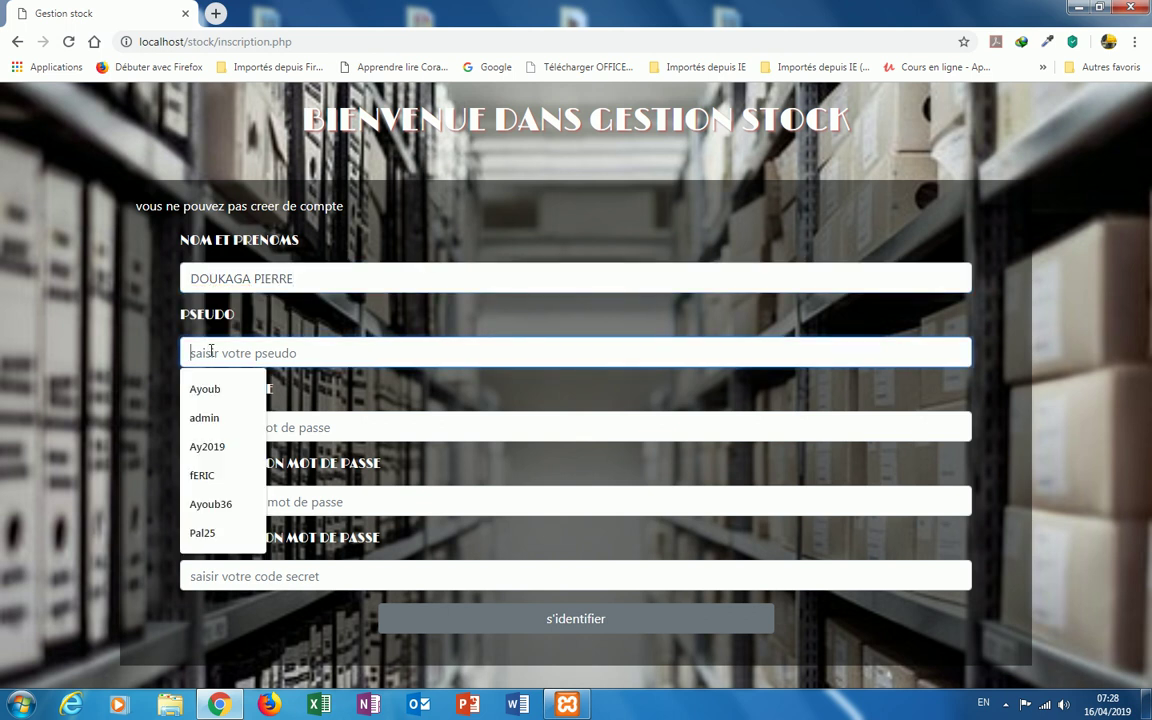
text(DO)
text(U)
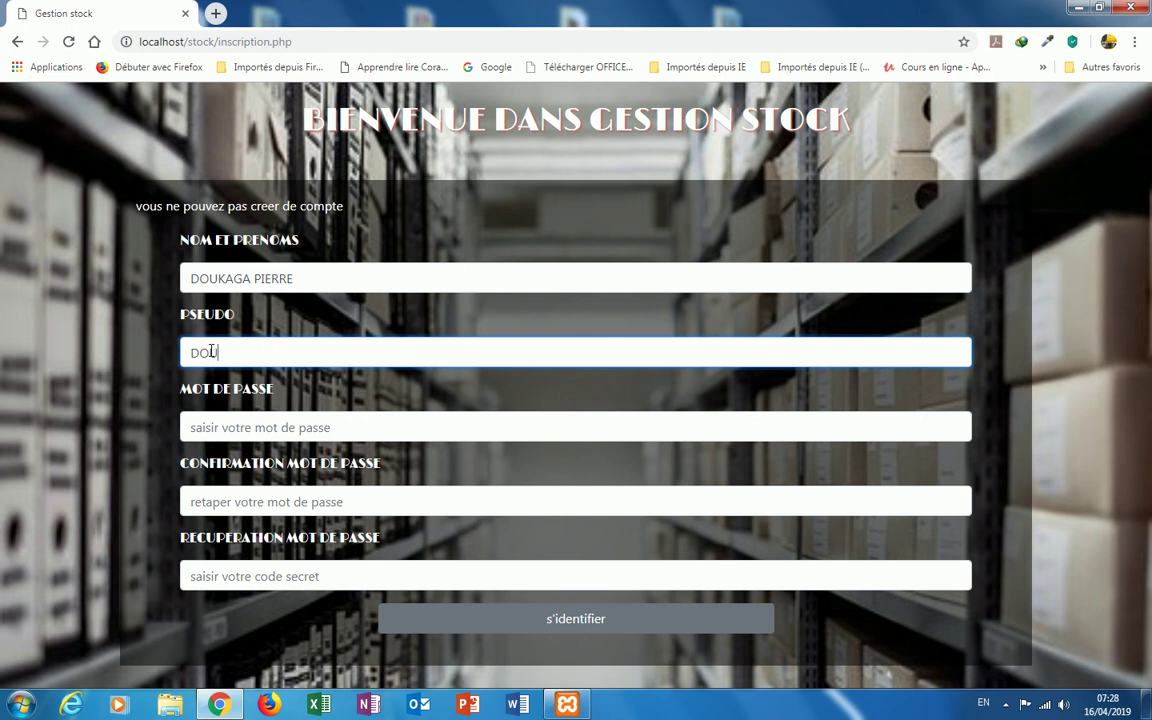
text(K2018)
Step: Enter the password and its confirmation plus the recovery secret code, and resubmit the registration
click(221, 420)
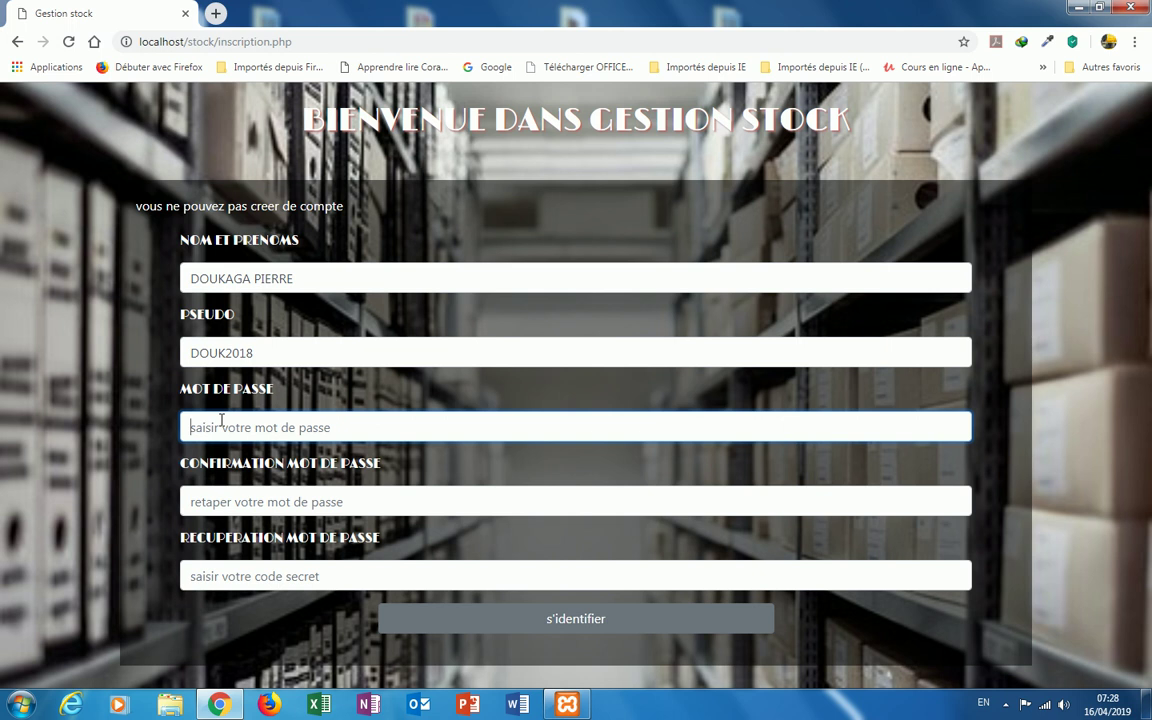
text(1234)
click(223, 501)
text(1234)
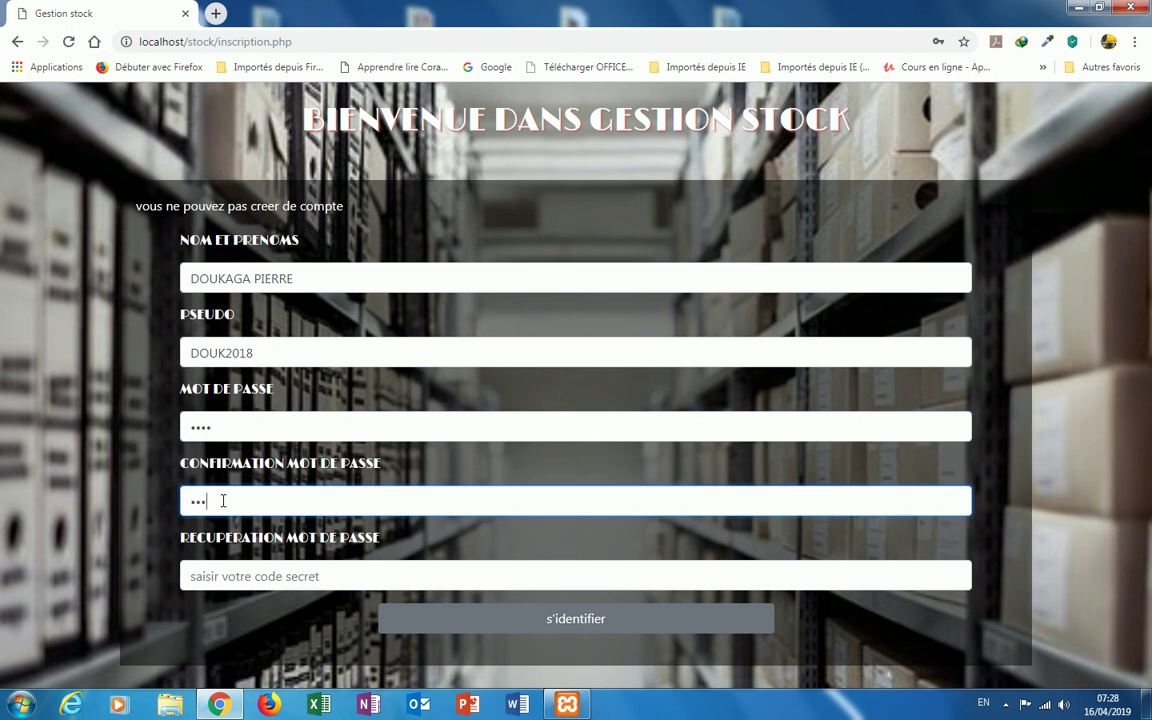
click(251, 572)
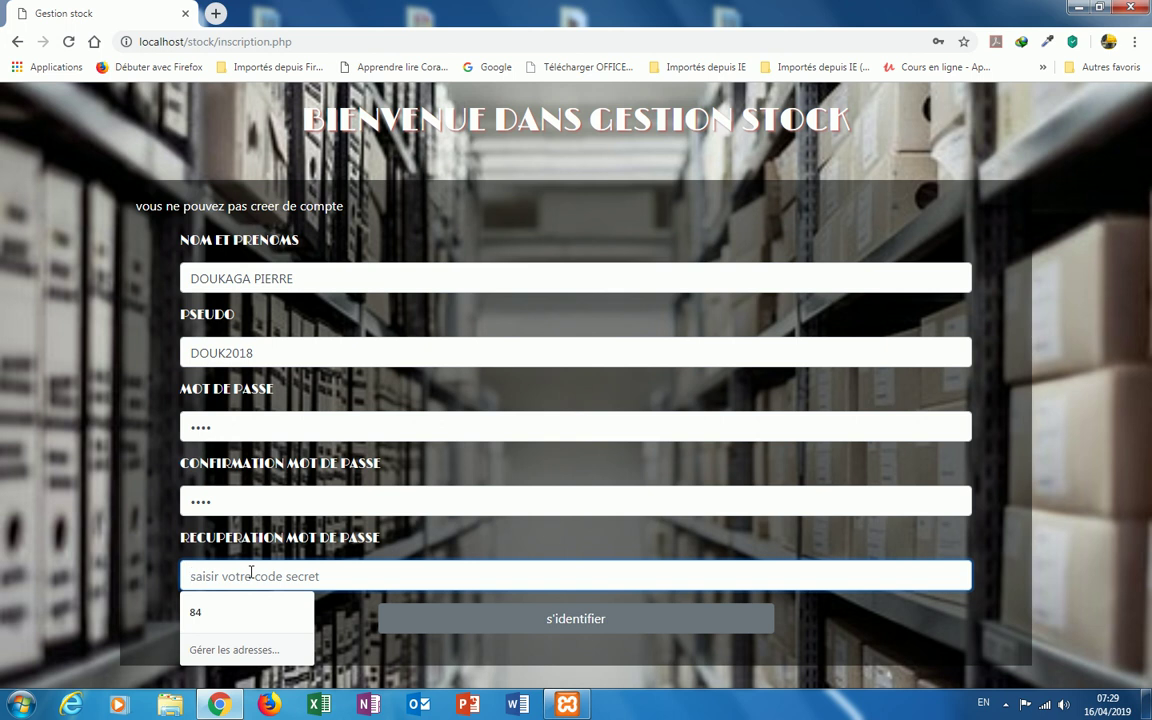
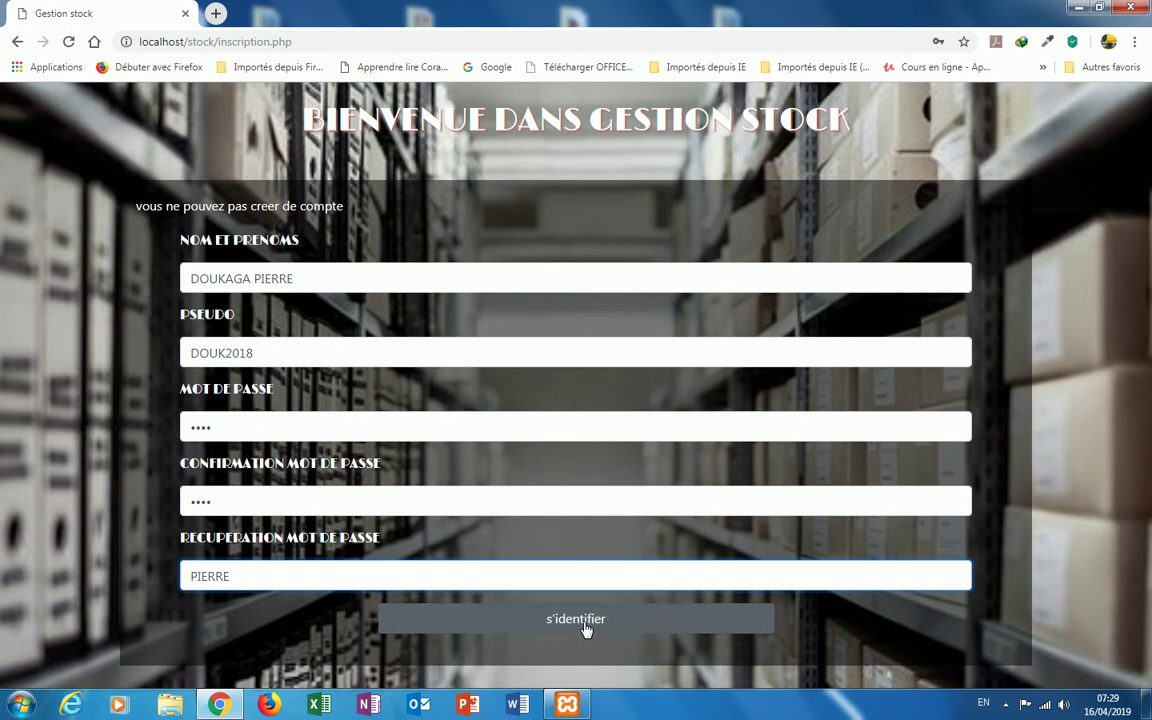
click(586, 628)
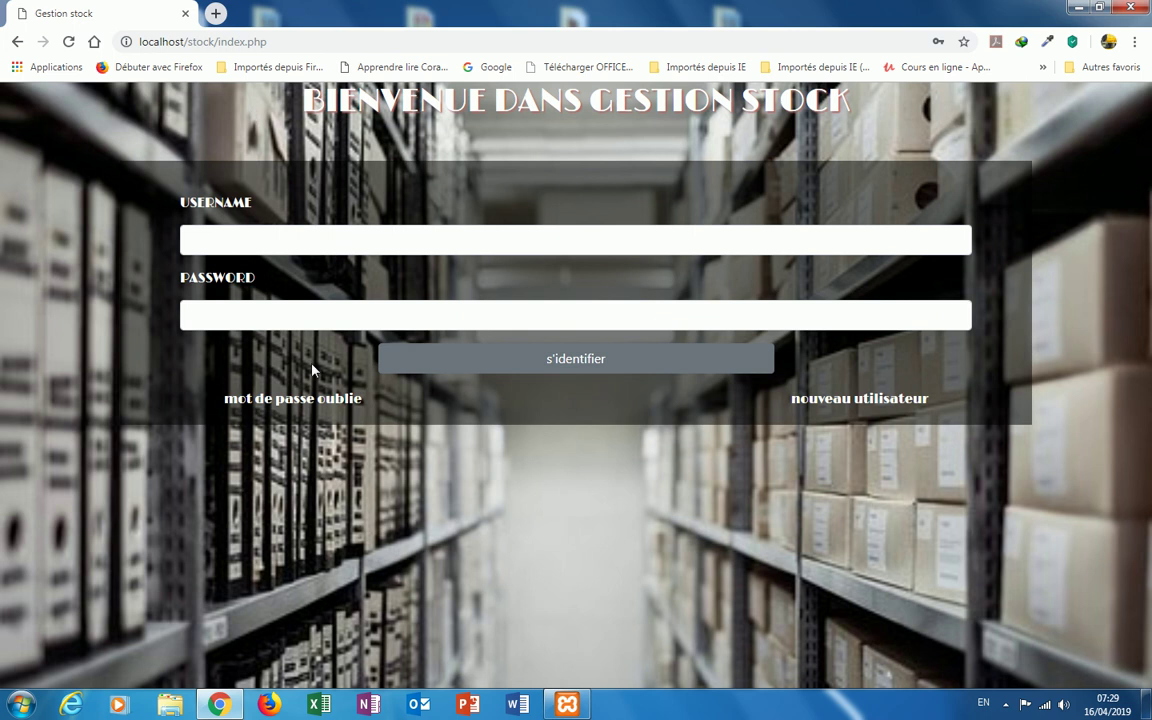
Step: Log in as DOUK2018 to view the stock product table, then log out via DECONNEXION
click(258, 237)
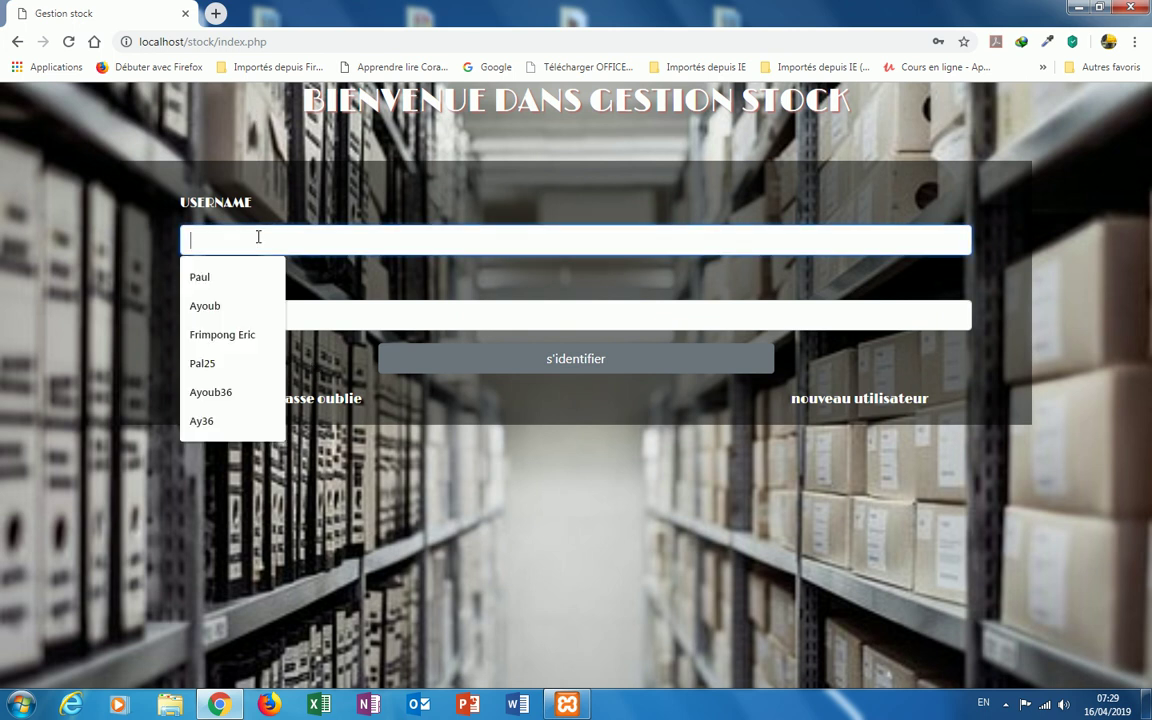
text(DOUK)
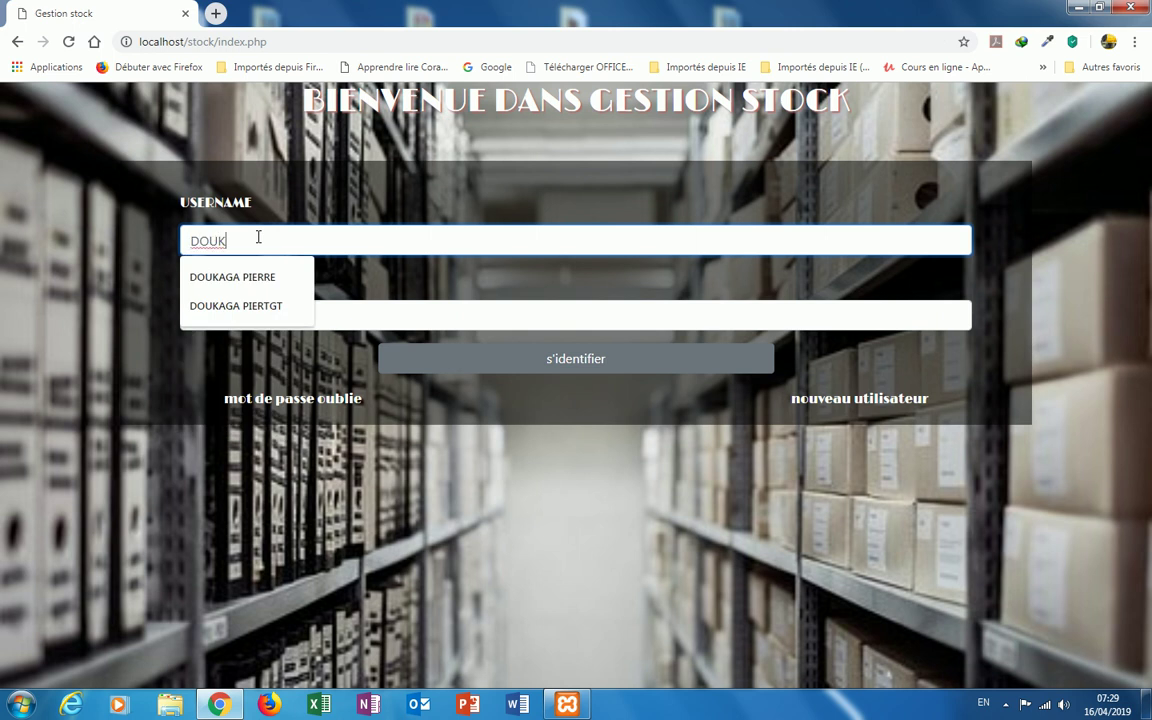
text(2018)
click(233, 316)
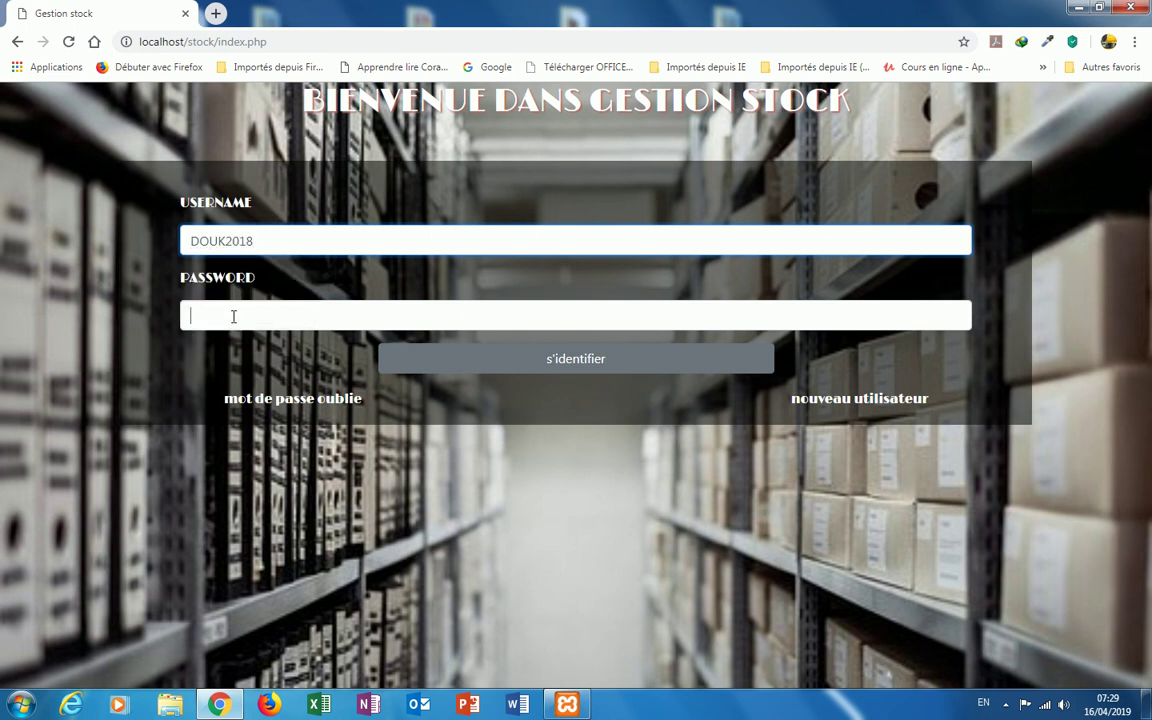
text(•••)
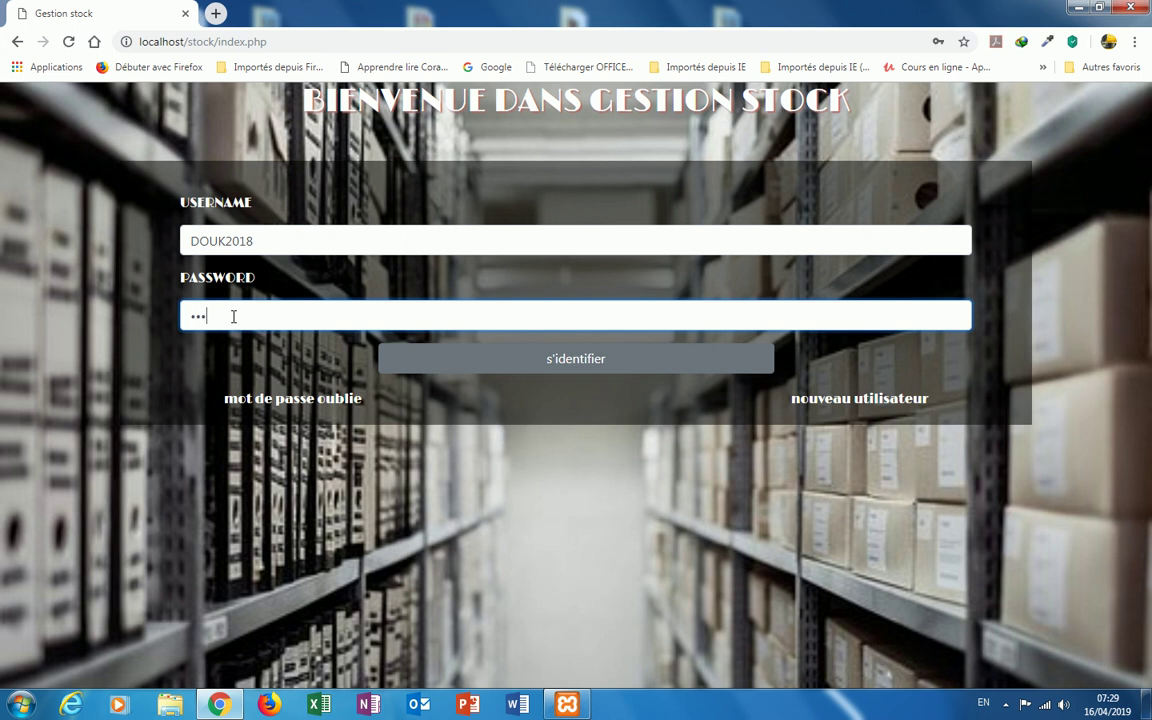
text(•)
click(558, 372)
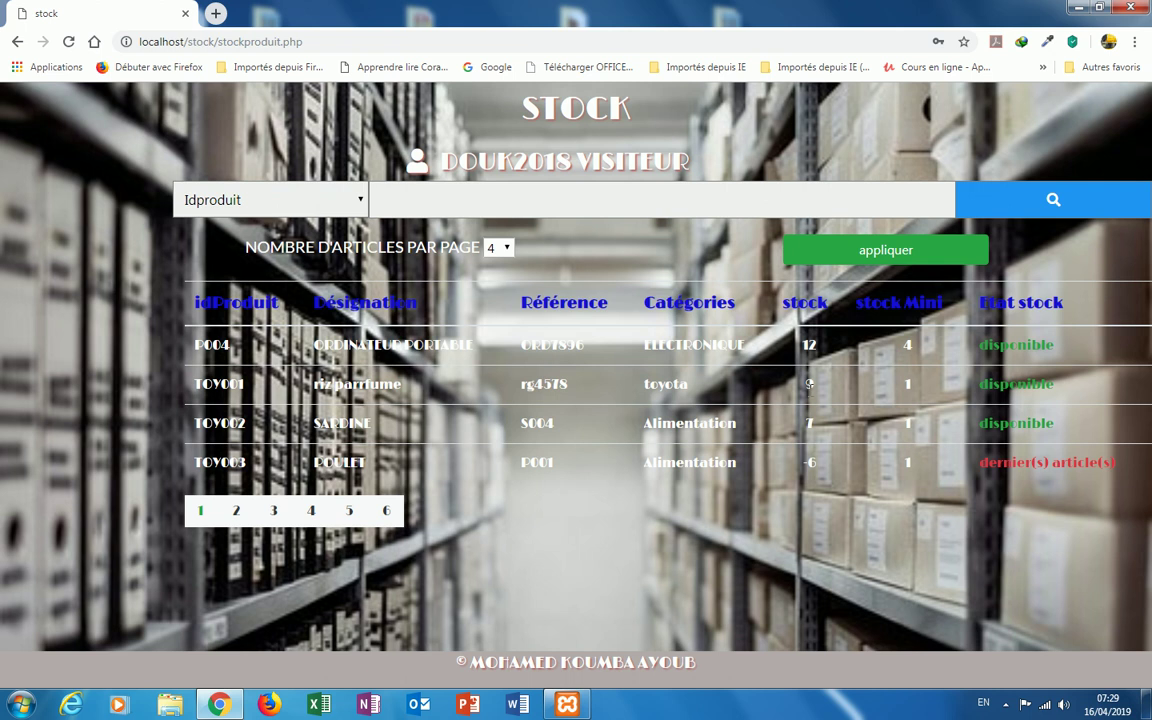
mouse_move(530, 173)
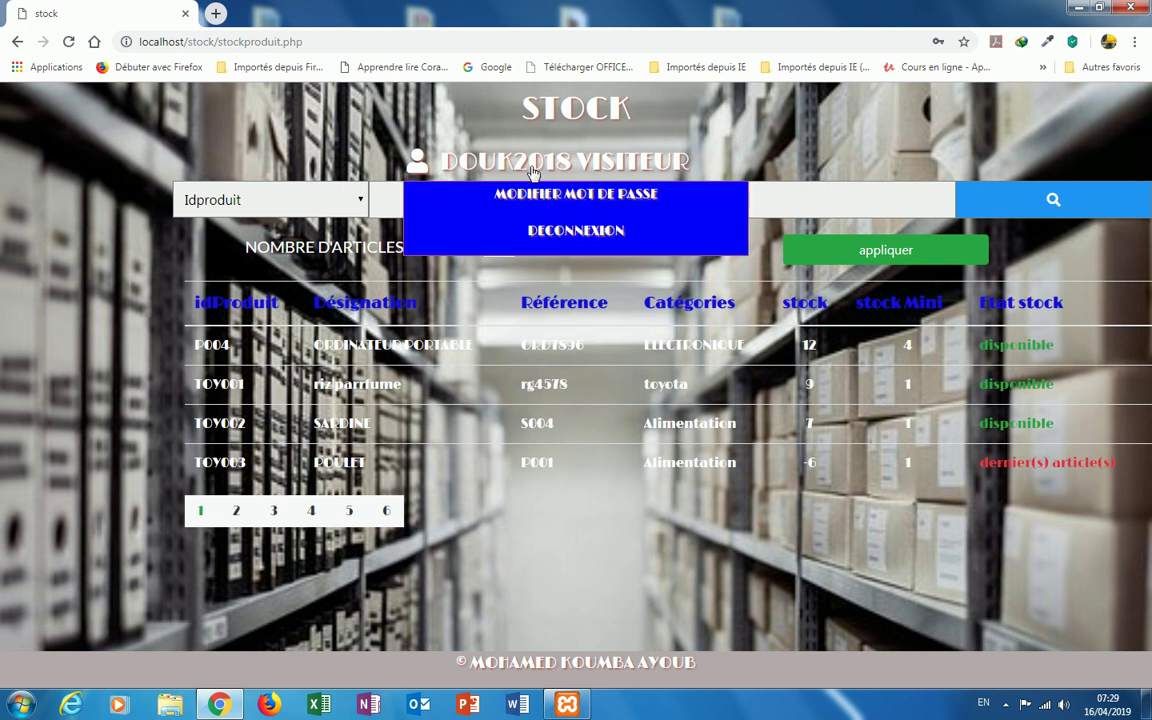
click(568, 234)
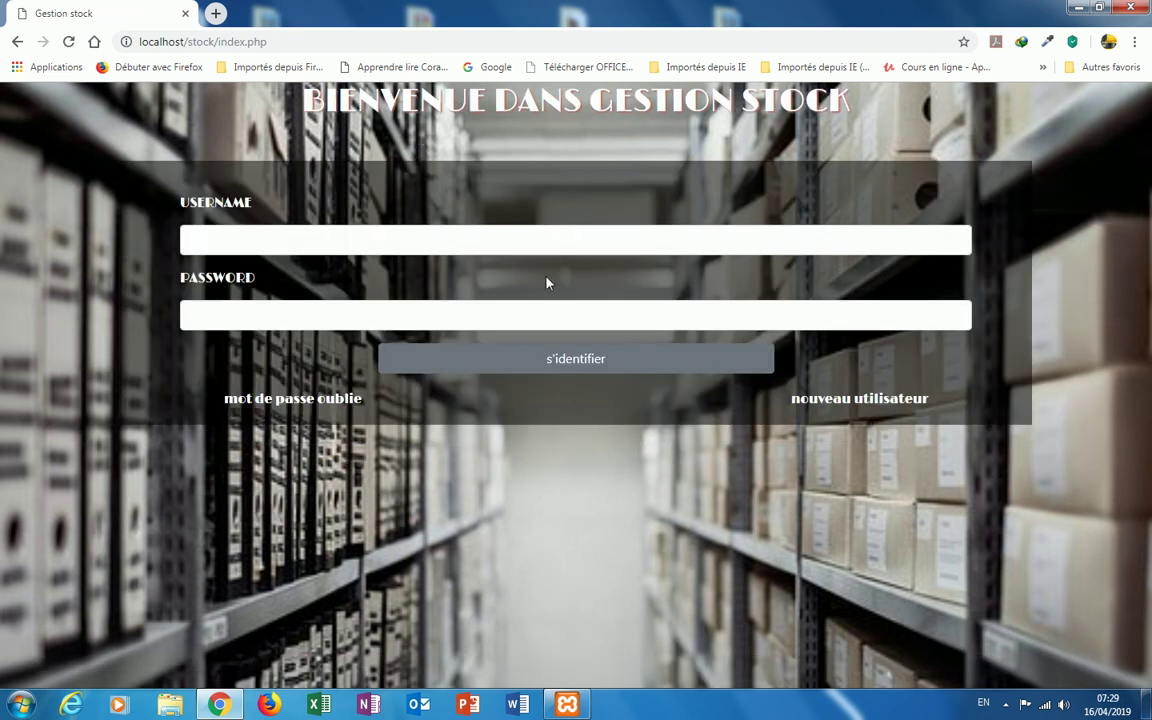
Step: Recover the new account's password by submitting its pseudo and secret code on the forgot-password page
click(321, 406)
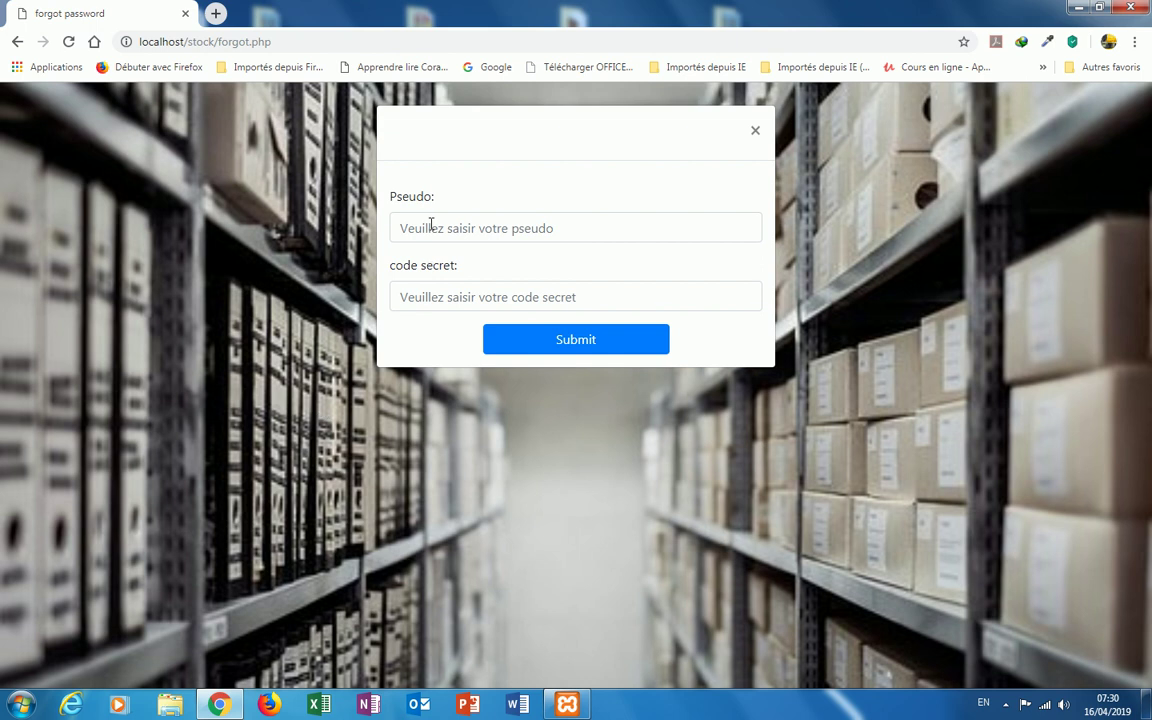
click(431, 226)
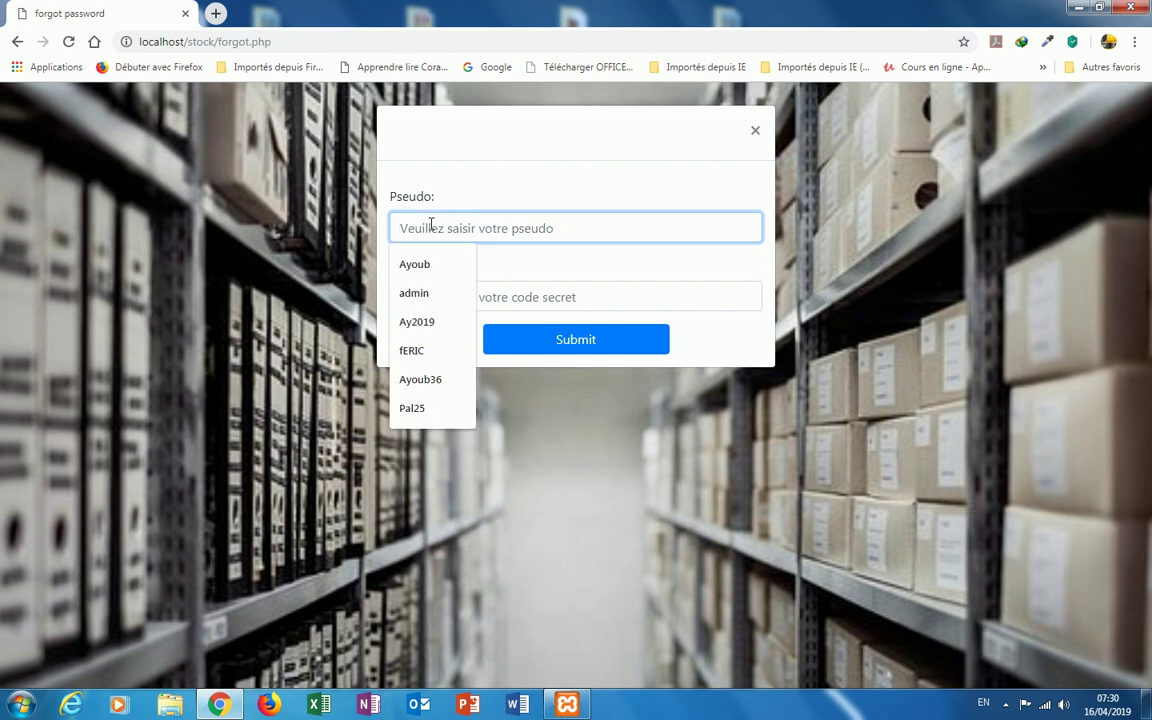
text(DOUK)
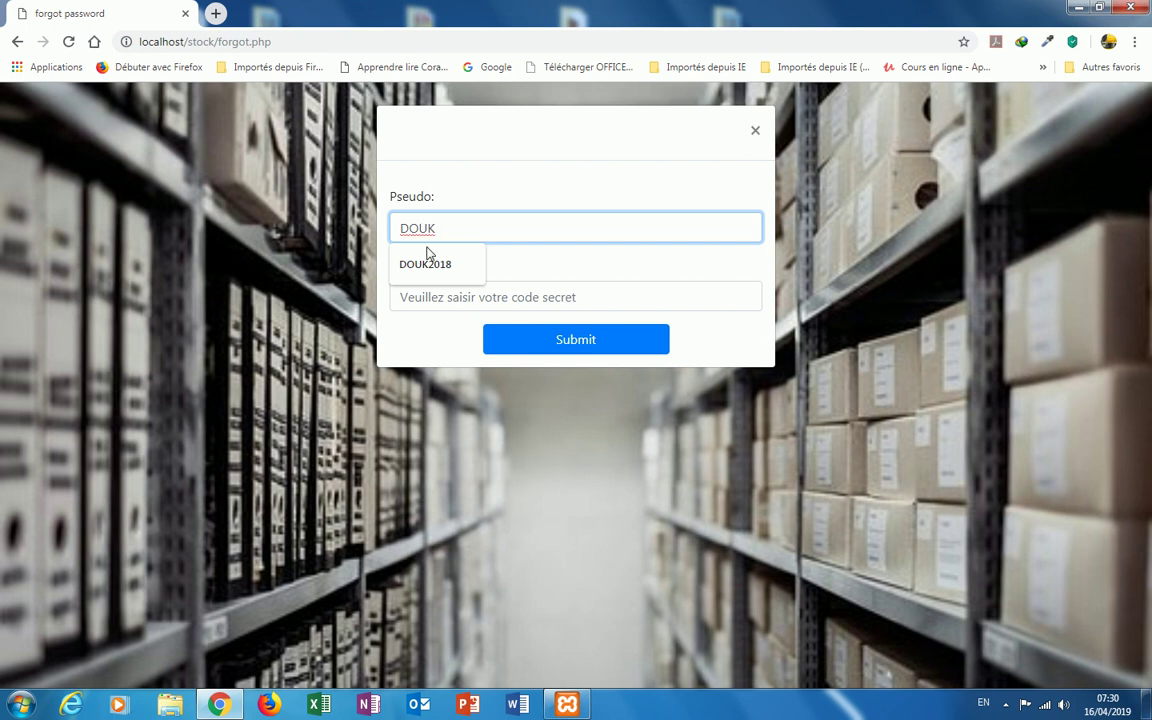
click(432, 268)
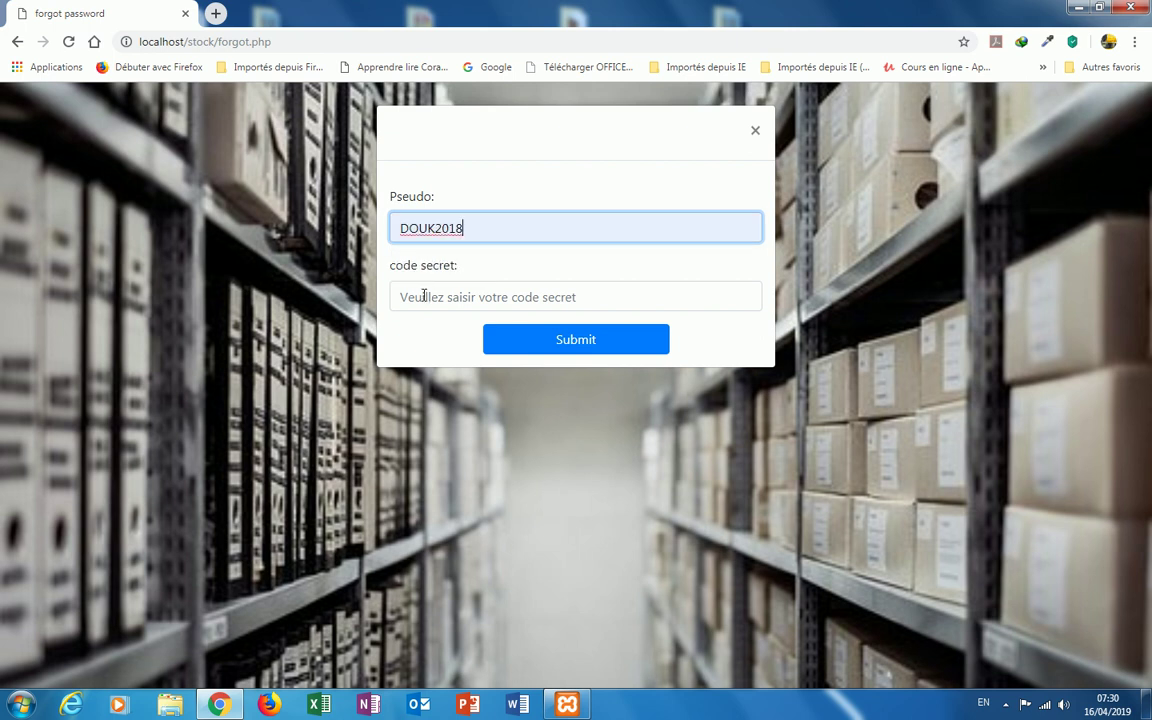
click(424, 296)
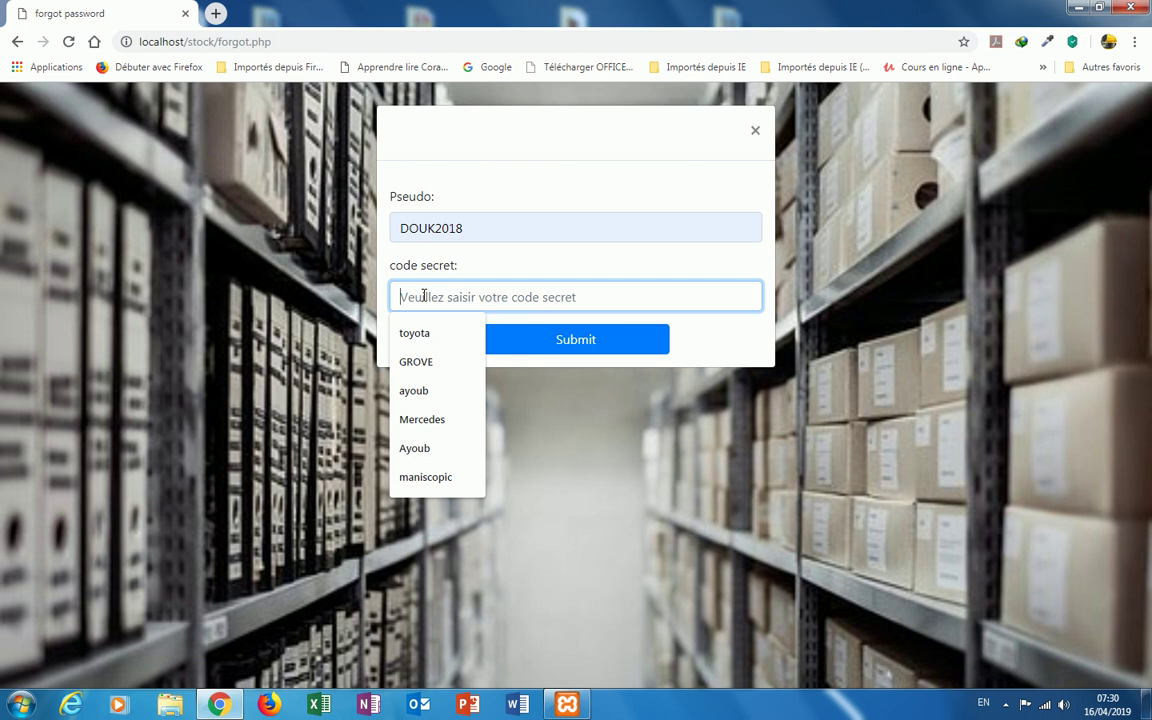
text(PI)
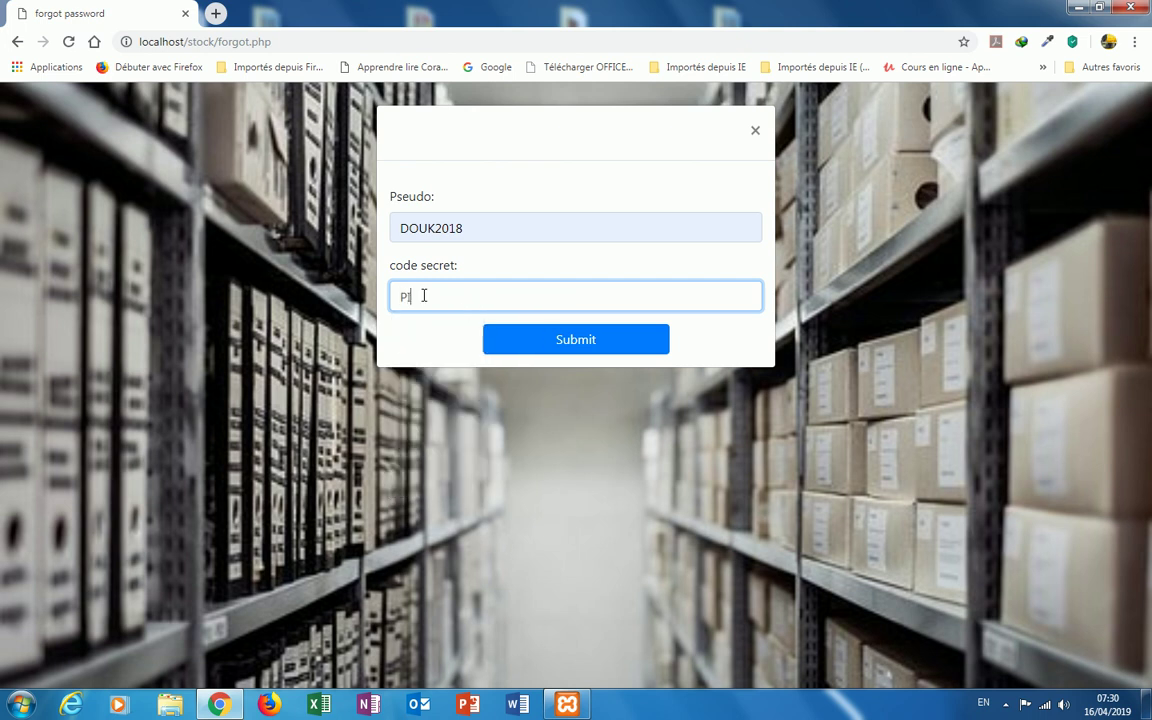
text(ERRE)
click(566, 341)
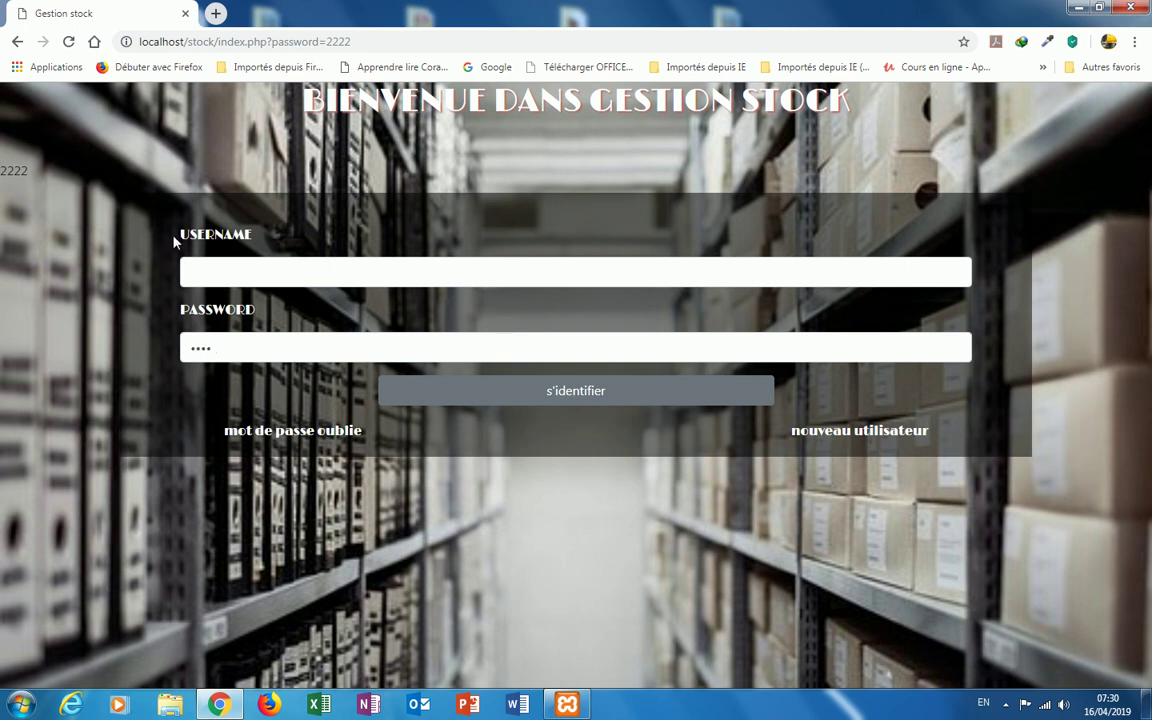
Step: Log in as the visitor account using the autofilled username and the recovered password
click(207, 271)
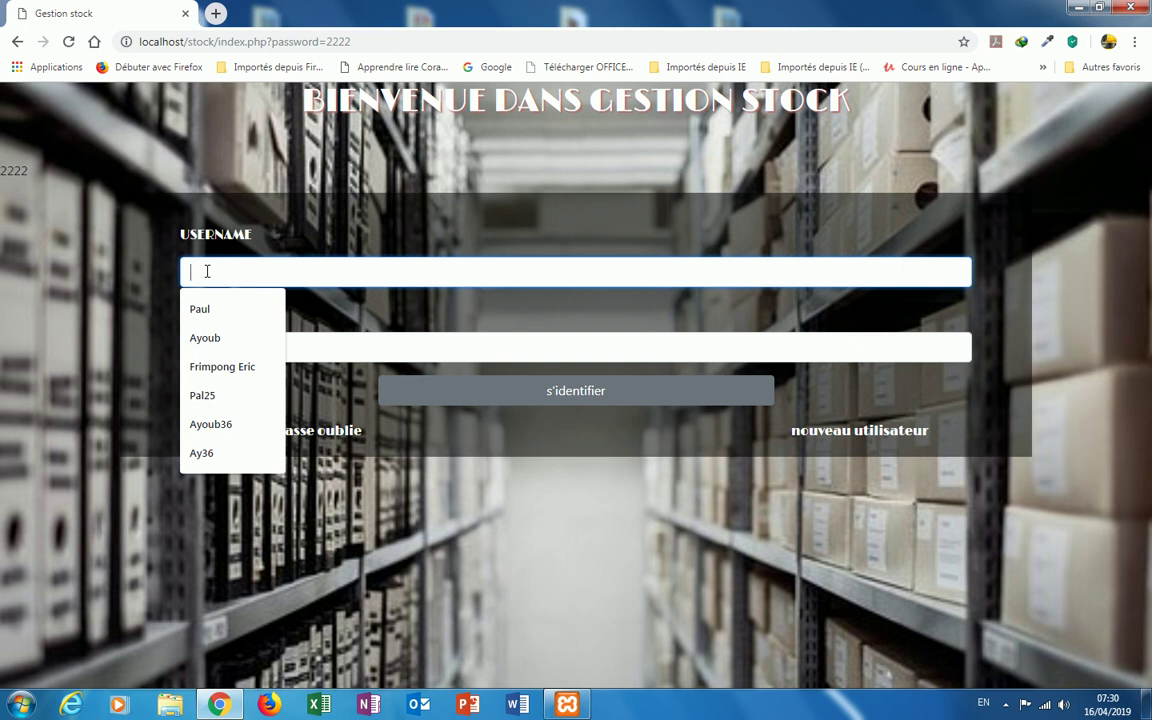
text(DOUK2018)
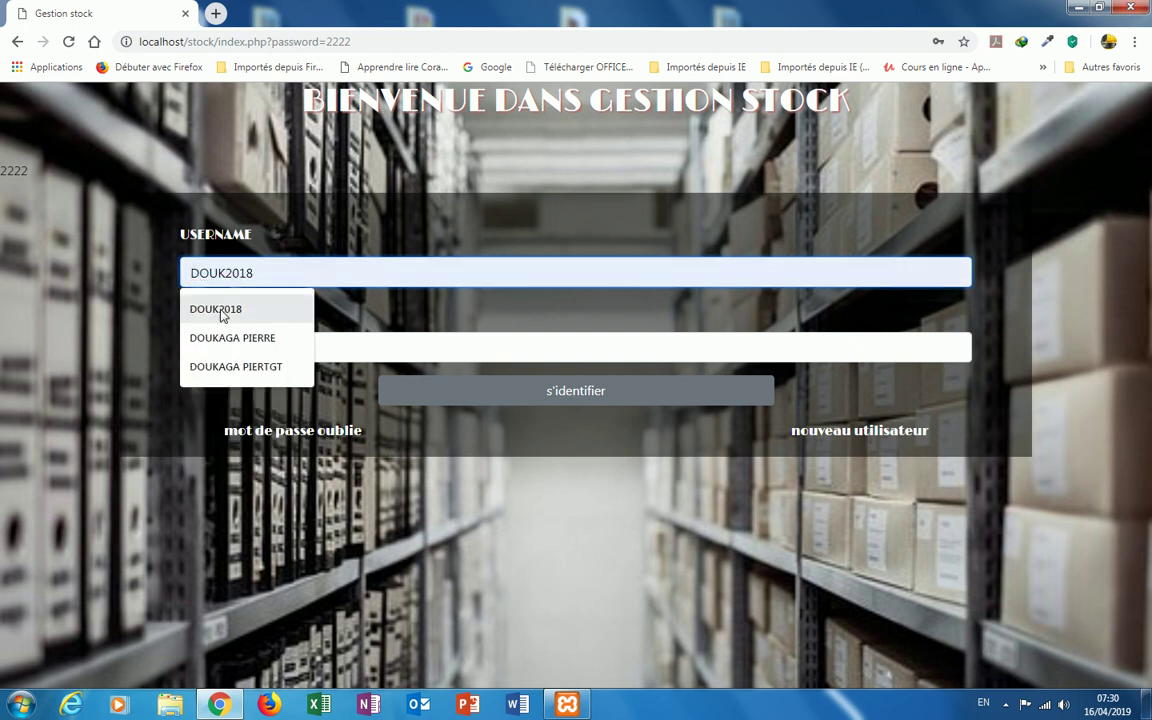
click(221, 309)
click(600, 404)
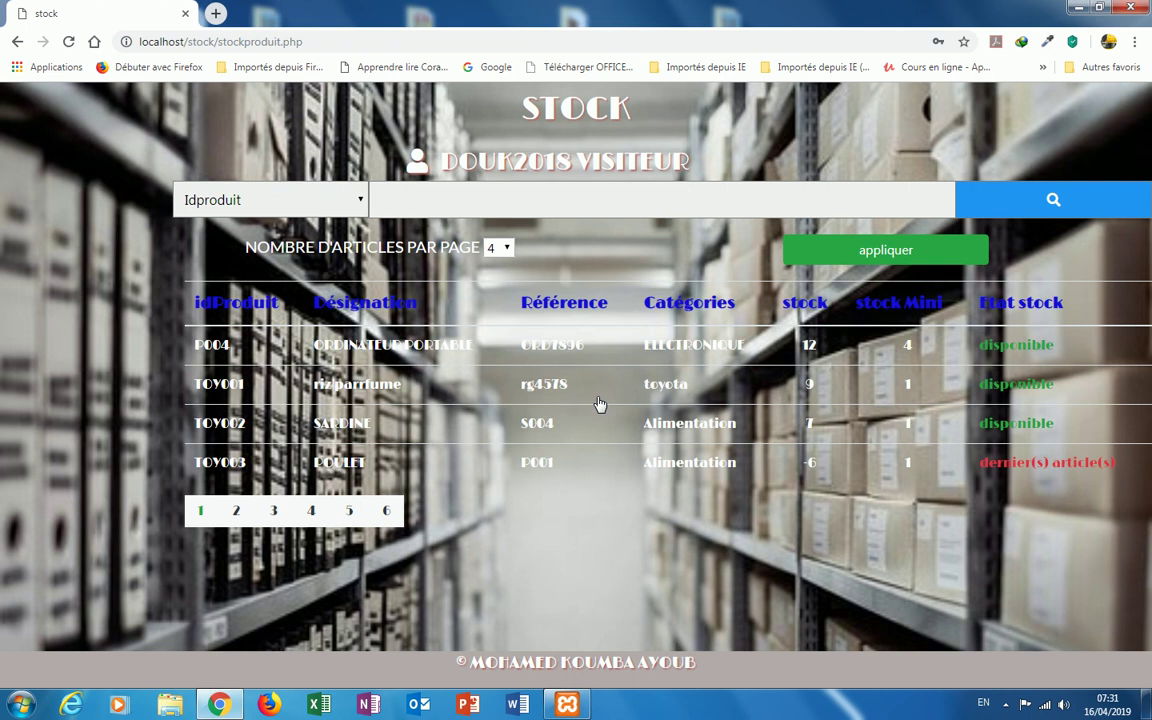
Step: Browse the visiteur's stock product table, which shows four products per page across 6 pages
click(1006, 706)
click(985, 626)
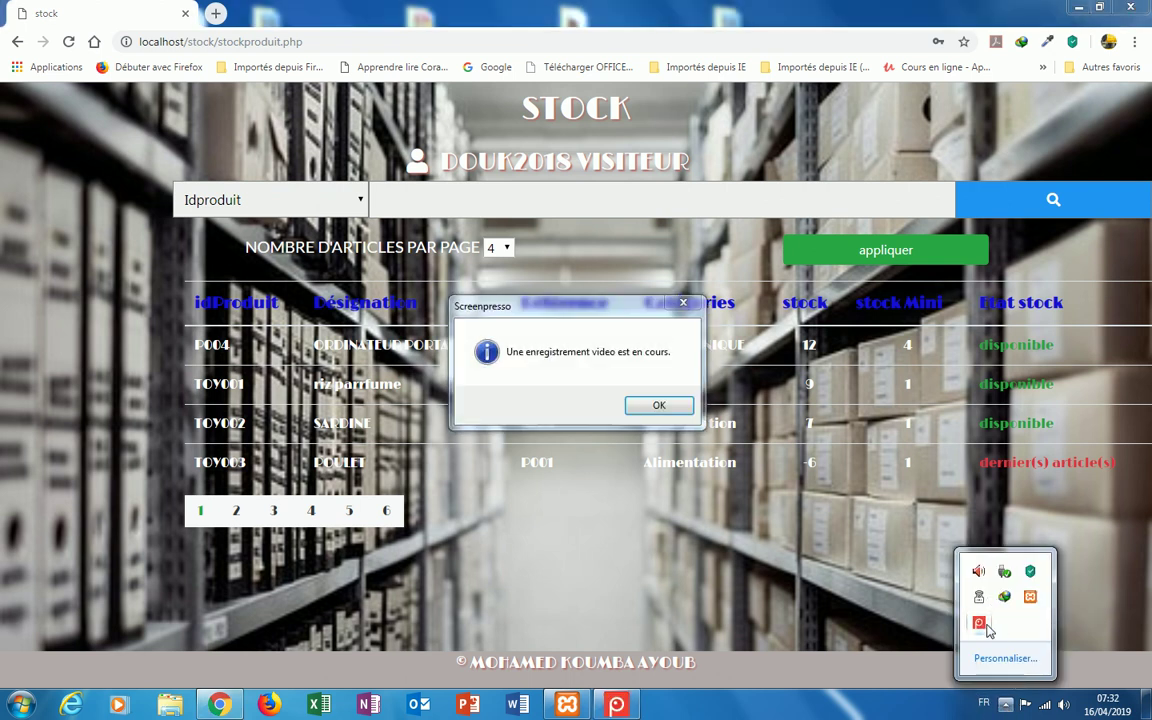
click(659, 405)
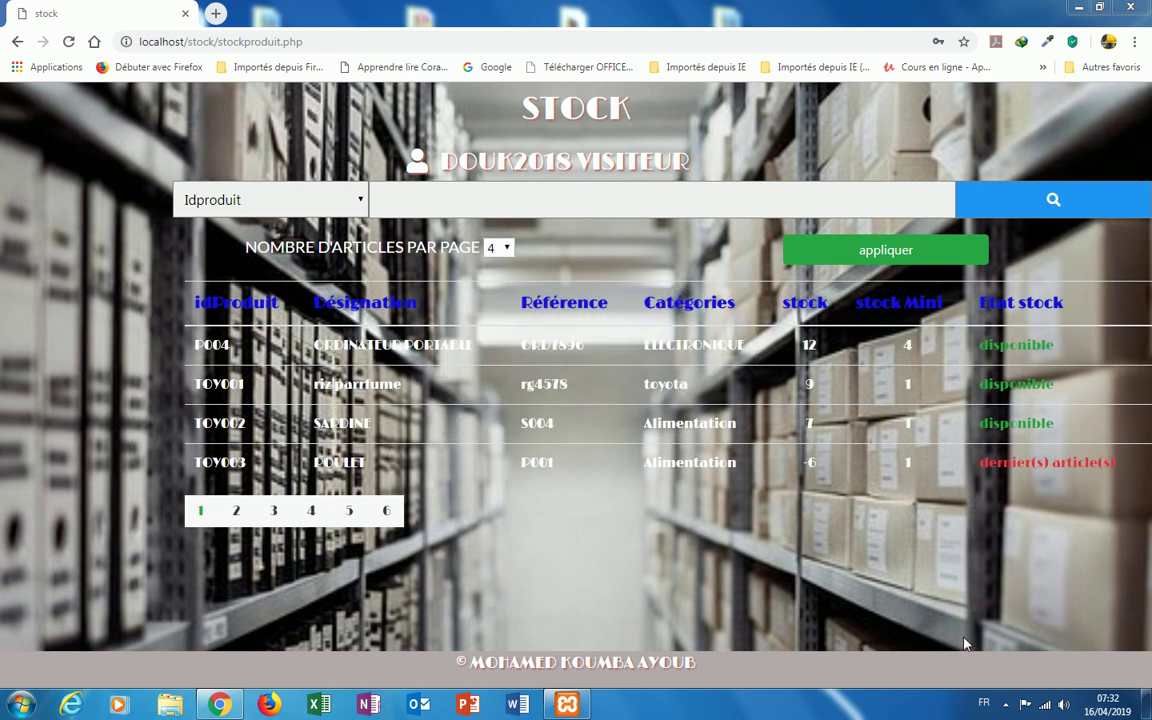